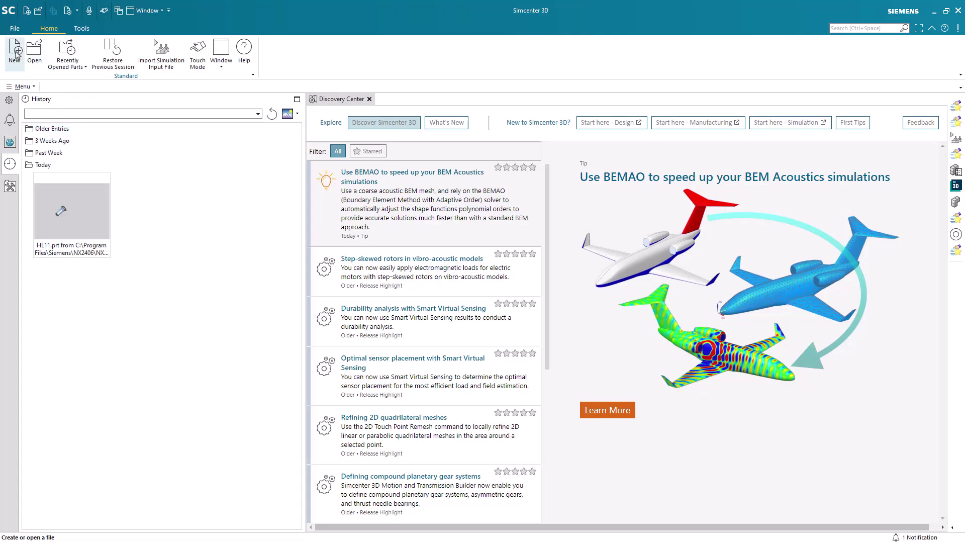
# - Create a new model part, model1.prt, and bring up the Join commands
pyautogui.click(15, 49)
pyautogui.press('Return')
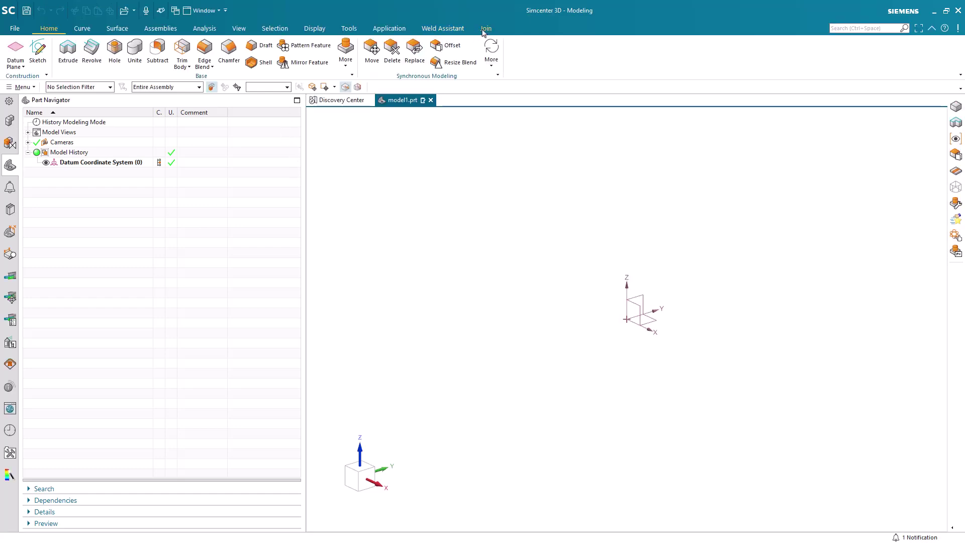
pyautogui.rightClick(512, 30)
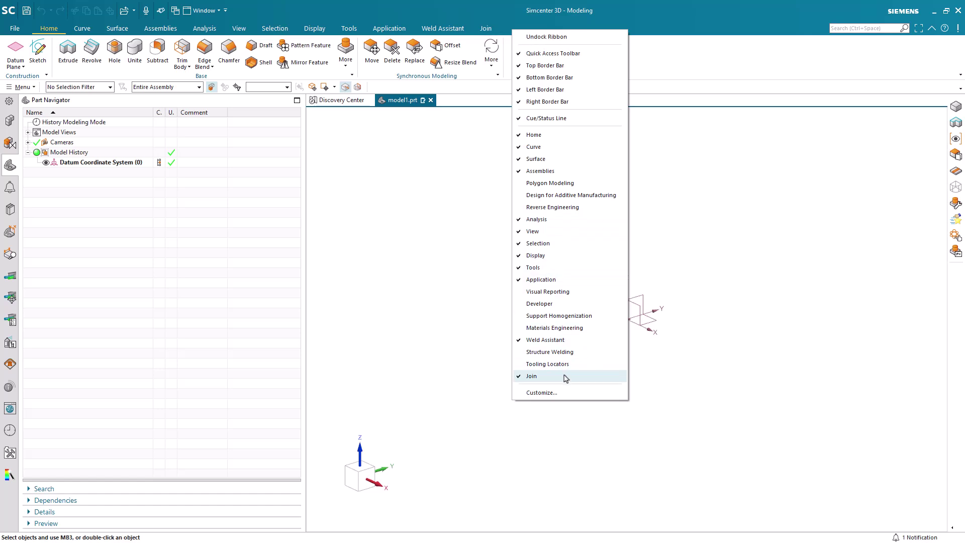
pyautogui.click(486, 29)
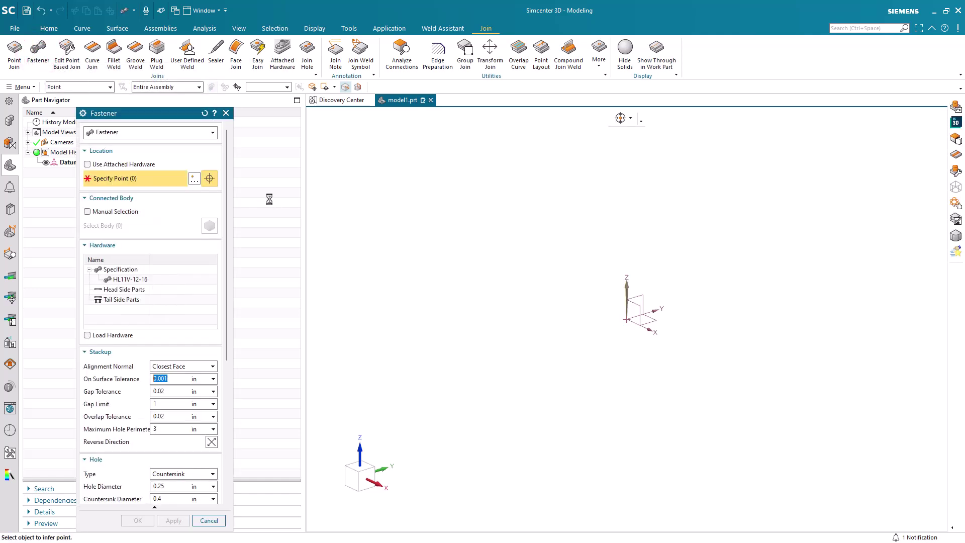
# - Review the available fastener types and clear HL11V-12-16 from the fastener's hardware specification
pyautogui.click(210, 133)
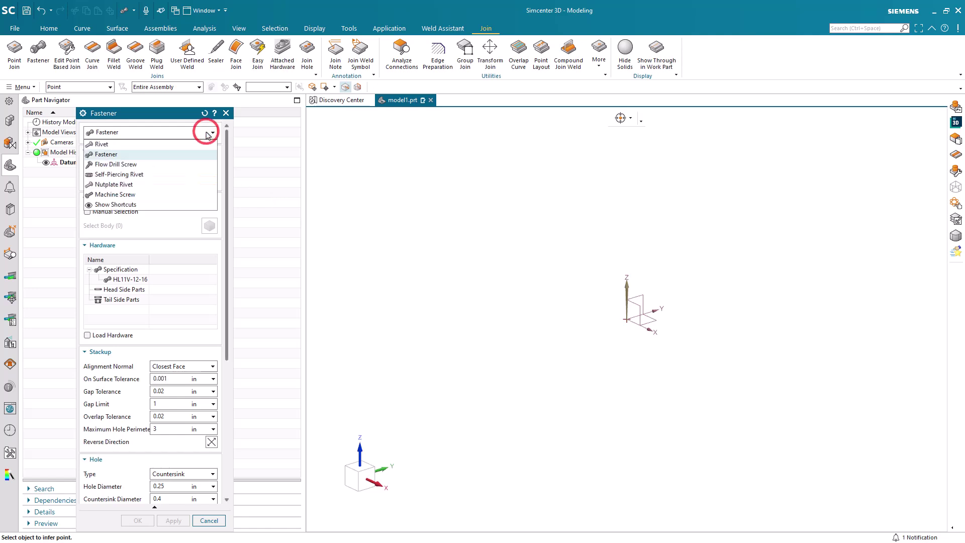
pyautogui.click(209, 134)
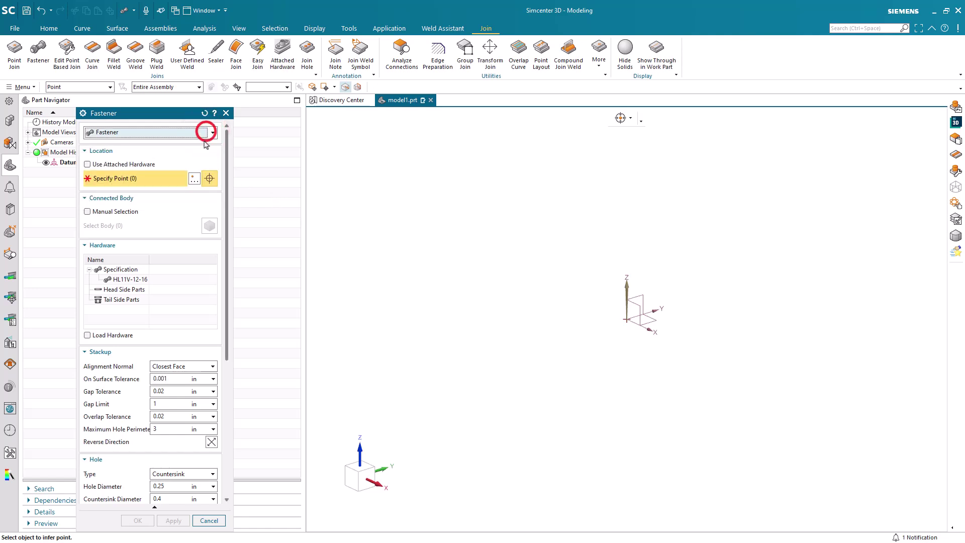
pyautogui.rightClick(130, 282)
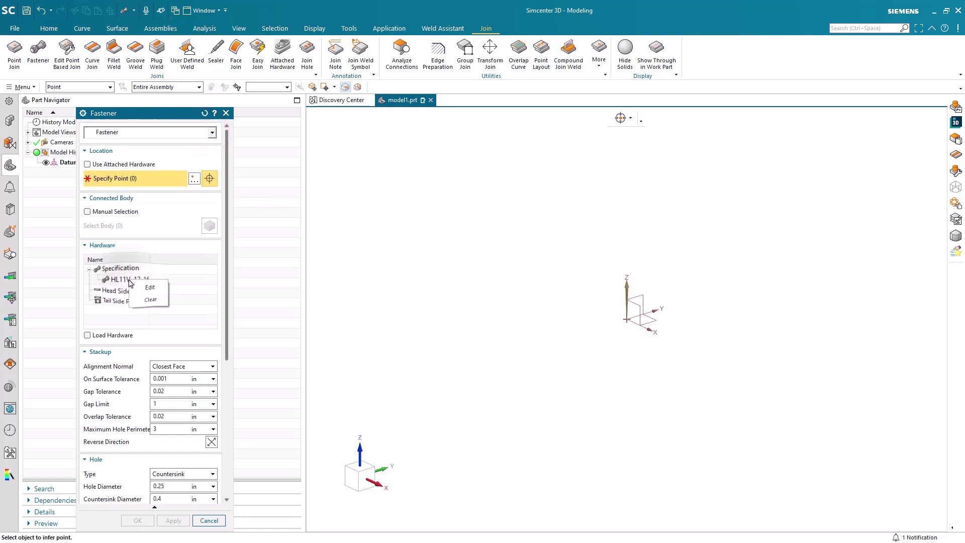
pyautogui.click(143, 296)
# - Examine the full list of selectable pin hardware for the fastener, including all its property columns, and leave without choosing one
pyautogui.rightClick(120, 280)
pyautogui.click(130, 287)
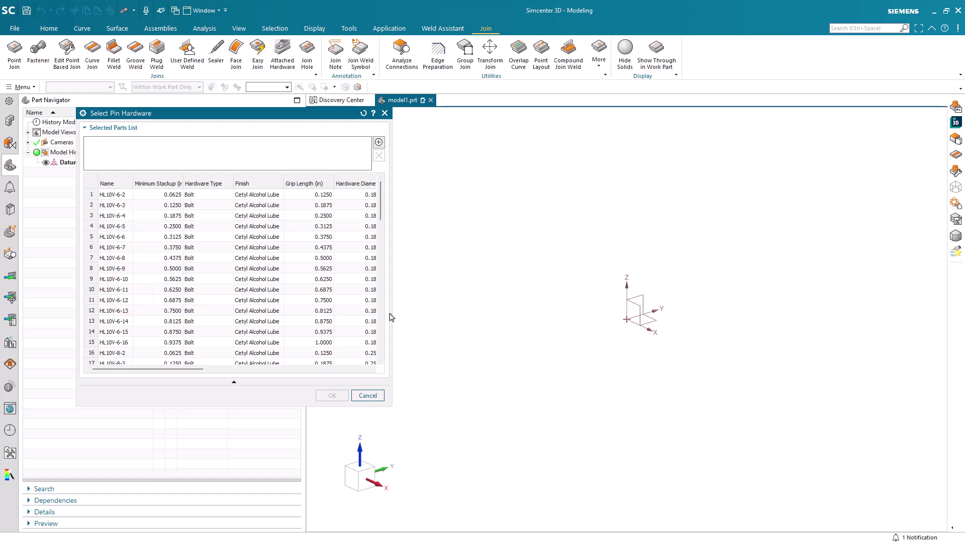
pyautogui.moveTo(391, 309); pyautogui.dragTo(863, 317)
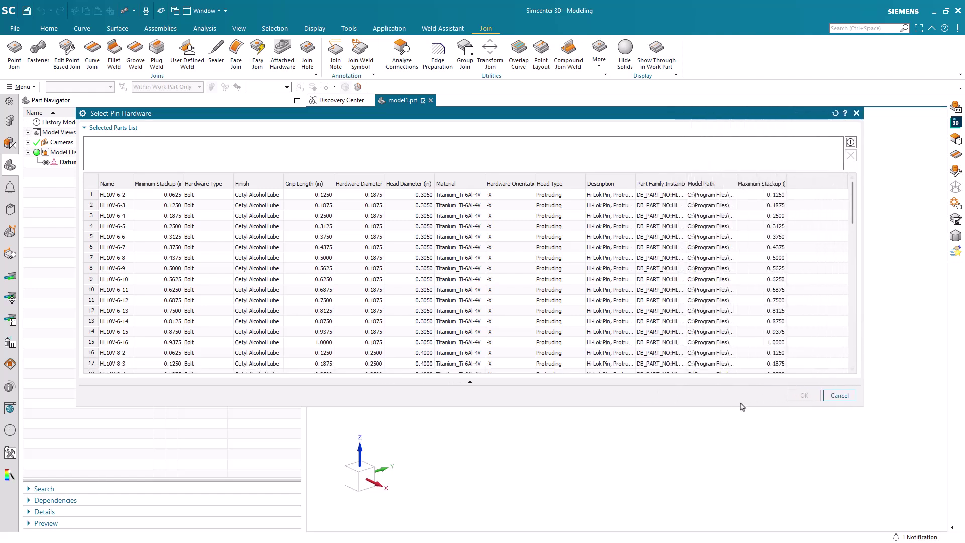
pyautogui.moveTo(735, 406); pyautogui.dragTo(735, 502)
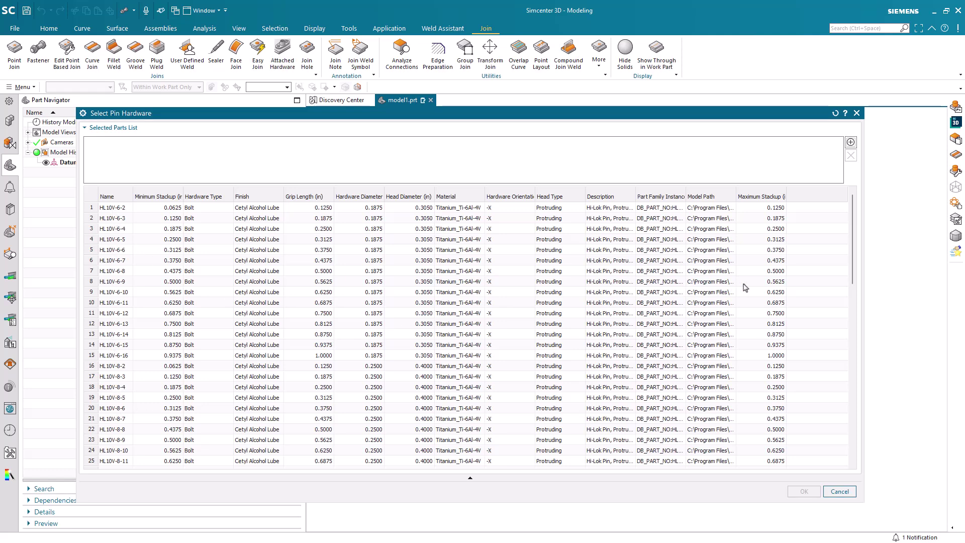
pyautogui.moveTo(853, 274); pyautogui.dragTo(850, 463)
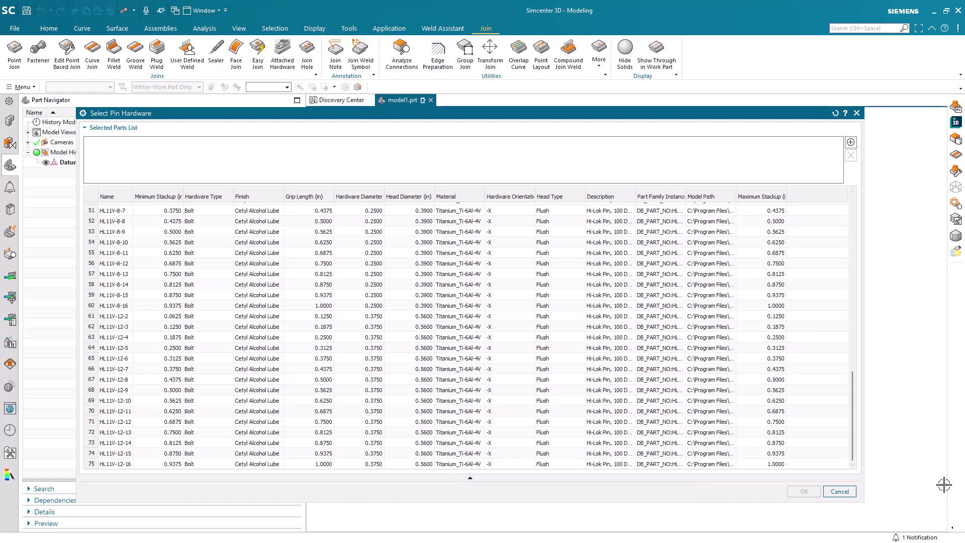
pyautogui.click(838, 491)
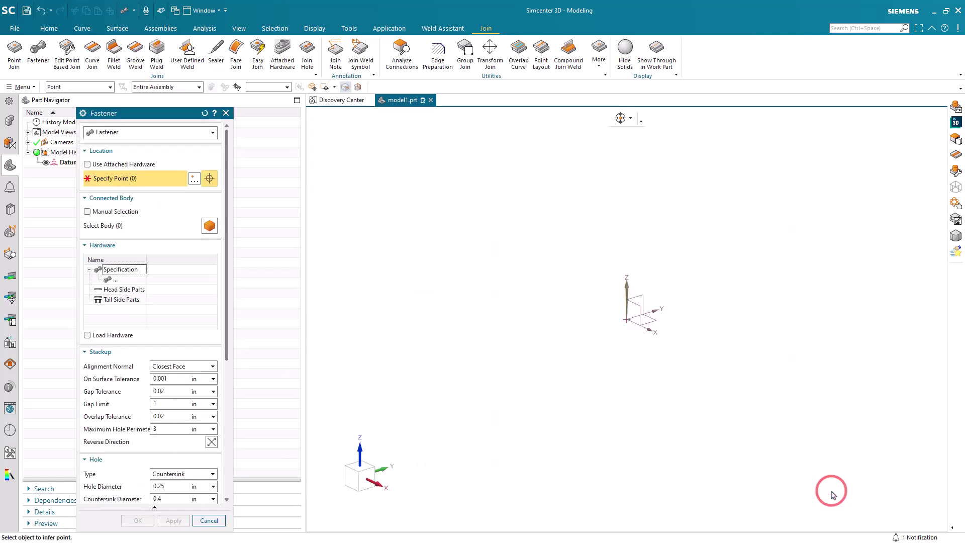
pyautogui.click(209, 521)
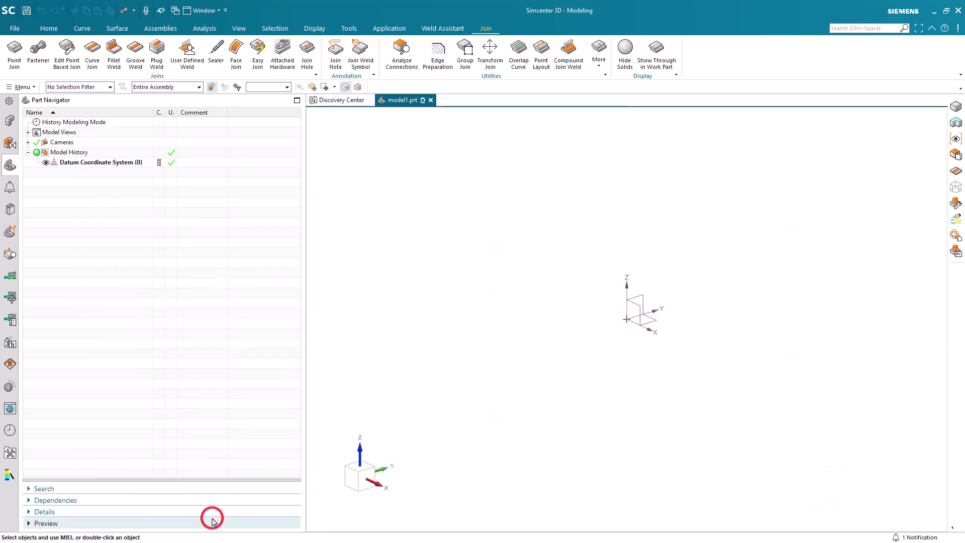
# - Open the recently used bolt part HL11.prt from today's history entries
pyautogui.hotkey('alt', 'Tab')
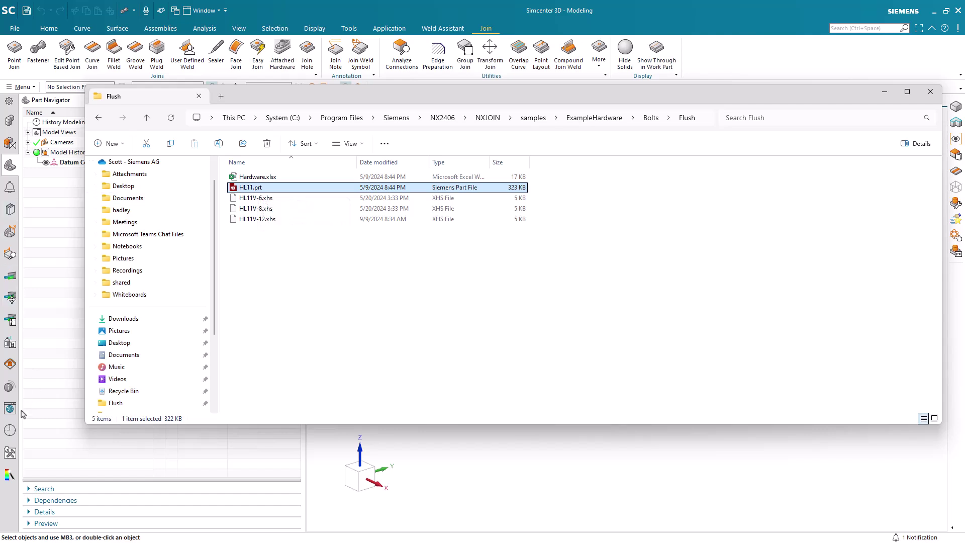
pyautogui.click(9, 429)
pyautogui.click(65, 228)
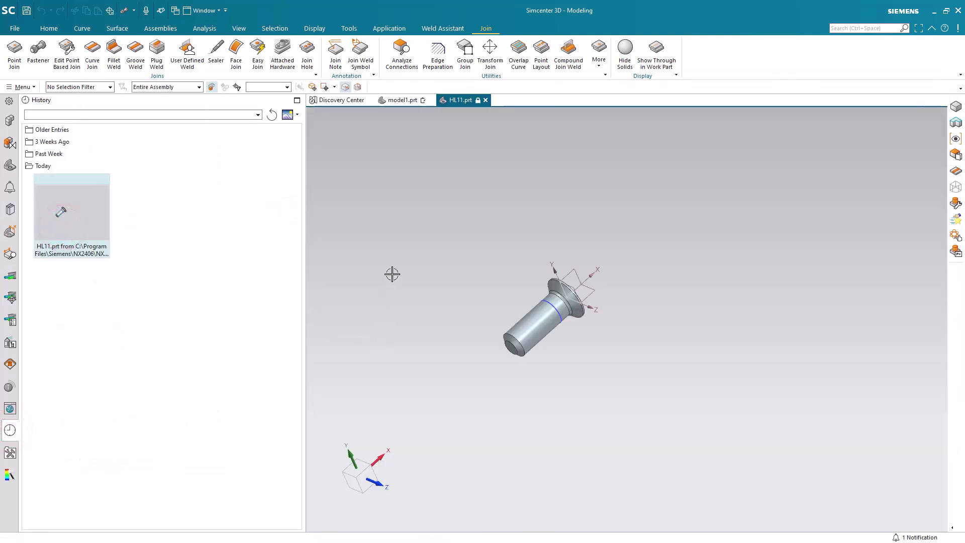
# - Open the Part Families definition of the bolt part and examine the full width of its member table
pyautogui.click(850, 27)
pyautogui.write('p')
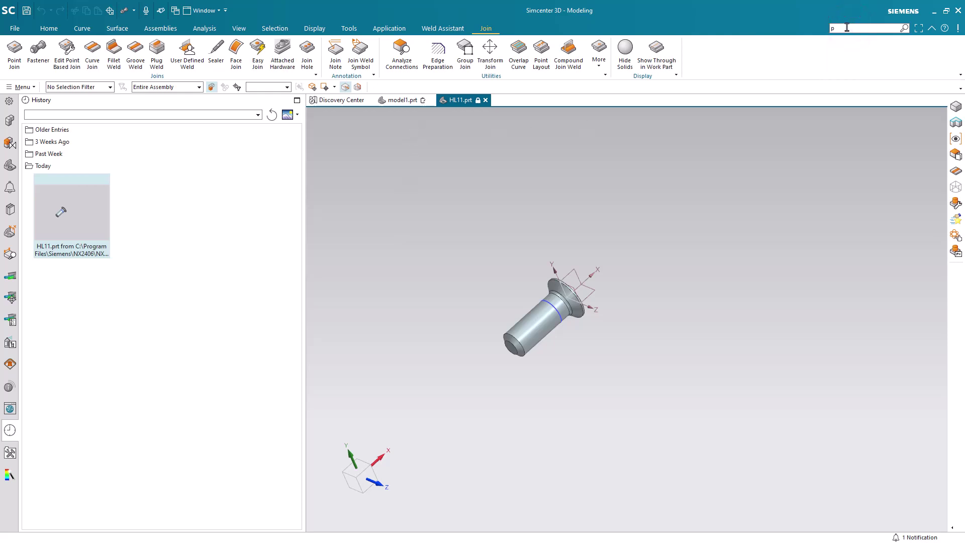
pyautogui.write('art f')
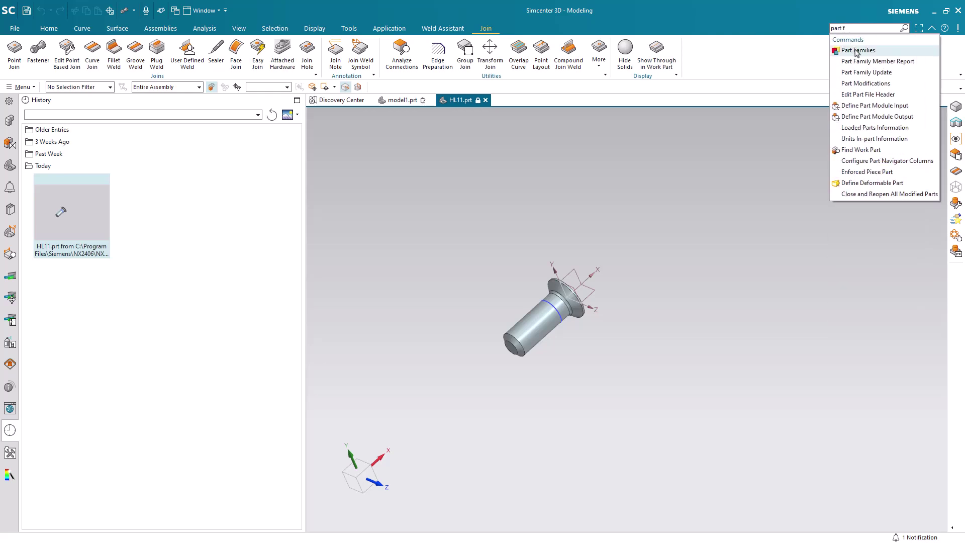
pyautogui.click(854, 49)
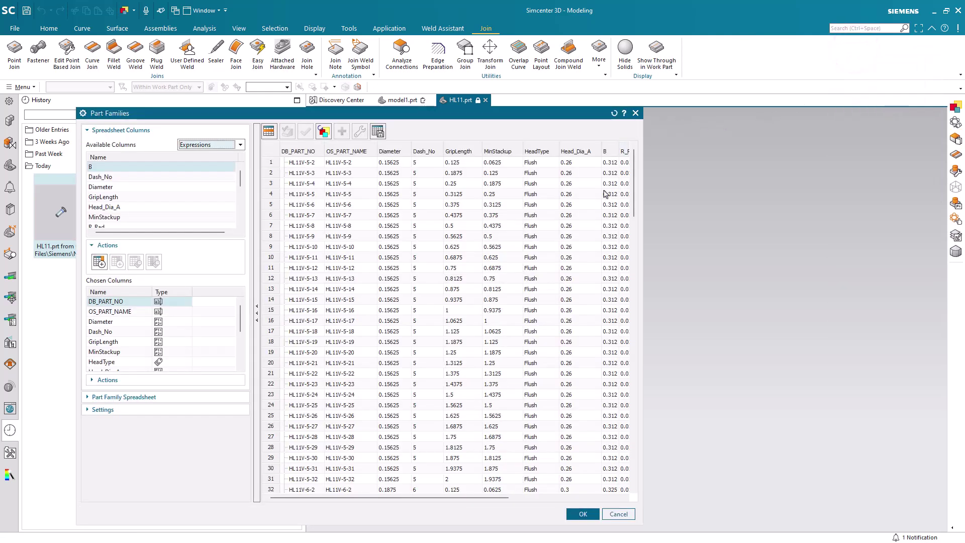
pyautogui.moveTo(641, 219); pyautogui.dragTo(896, 232)
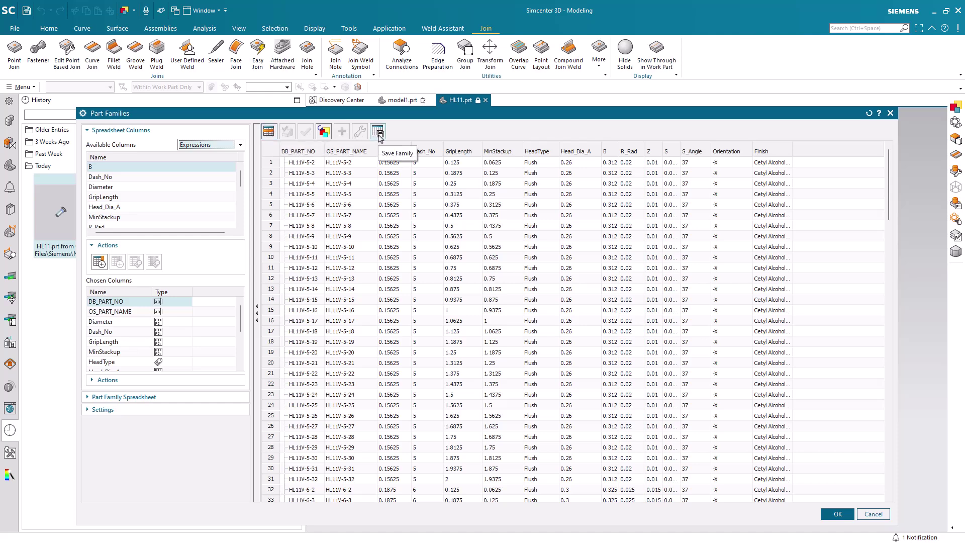
# - Open the part family spreadsheet in Excel and look through the rows of family members
pyautogui.click(137, 397)
pyautogui.click(236, 413)
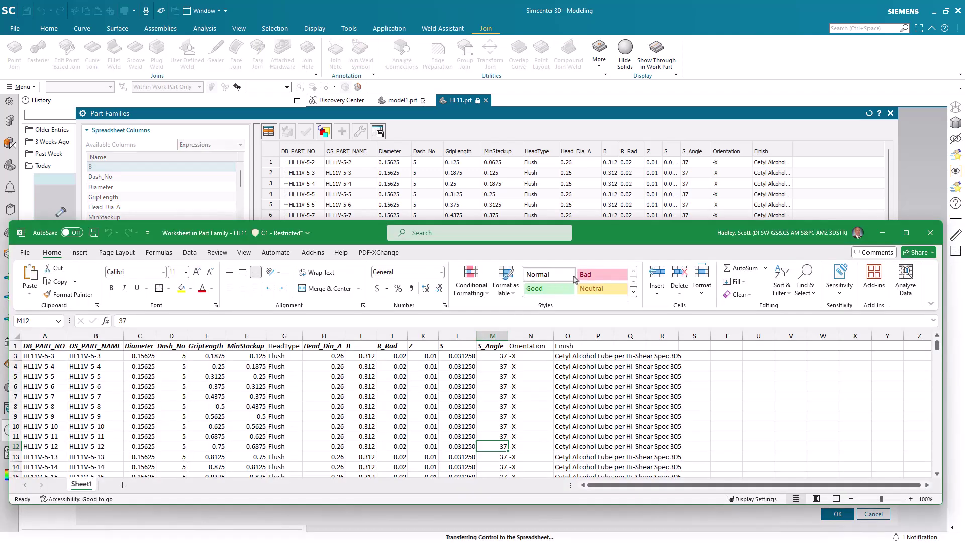
pyautogui.moveTo(599, 231); pyautogui.dragTo(597, 20)
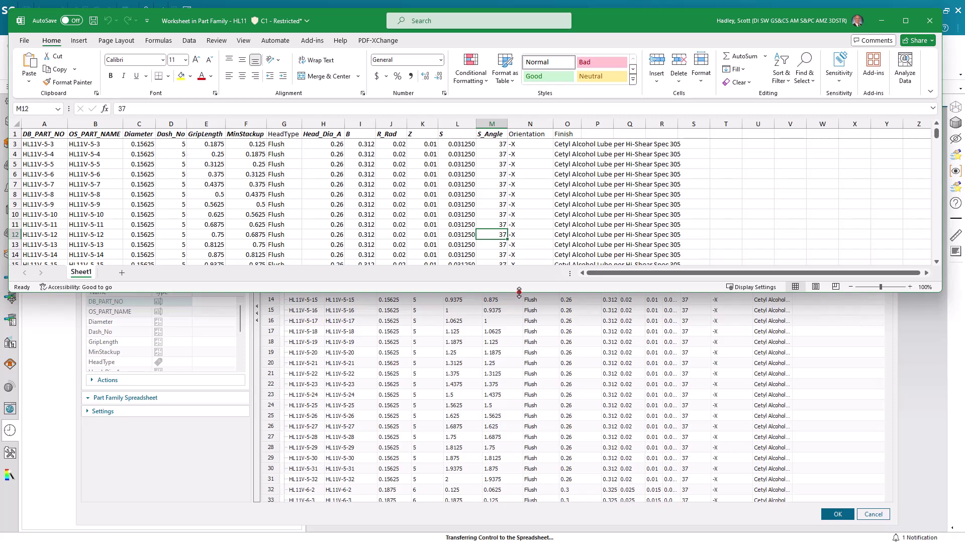
pyautogui.moveTo(519, 292); pyautogui.dragTo(519, 392)
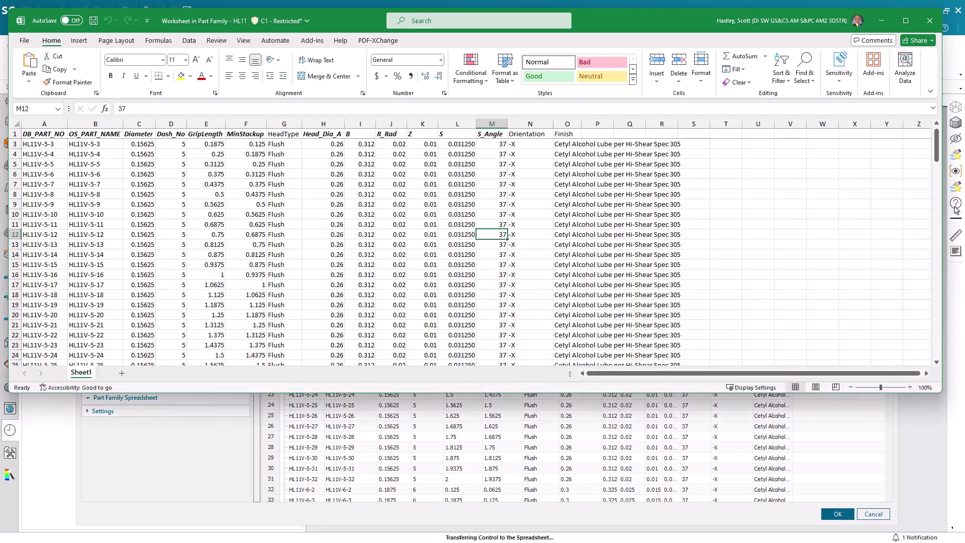
pyautogui.moveTo(937, 157); pyautogui.dragTo(898, 232)
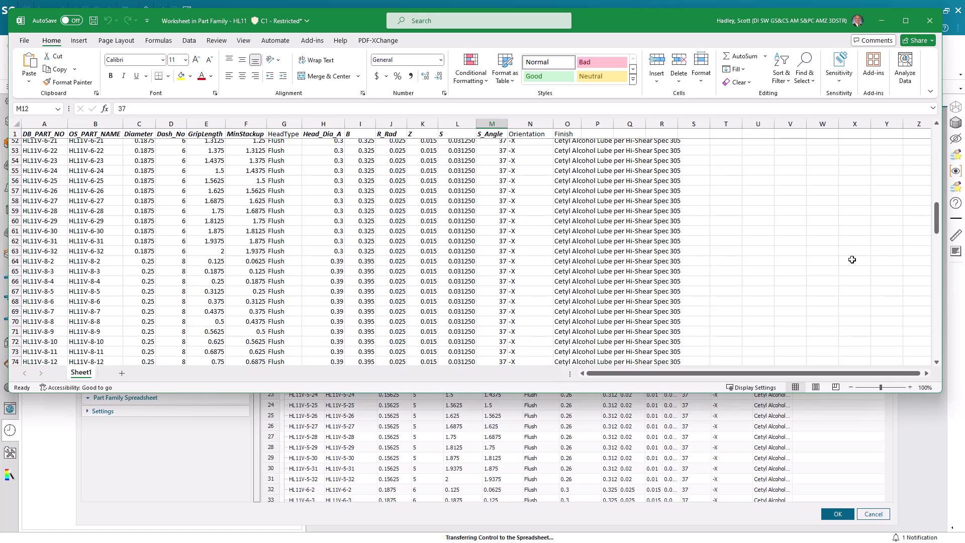
# - Open Hardware.xlsx from the Flush bolts folder and look through its rows beside the part family spreadsheet
pyautogui.hotkey('alt', 'Tab')
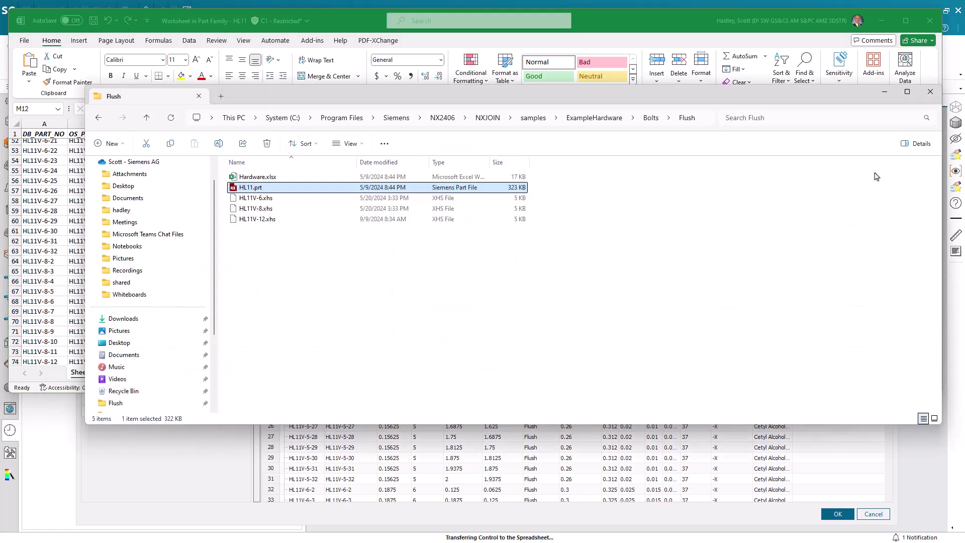
pyautogui.click(253, 178)
pyautogui.doubleClick(251, 179)
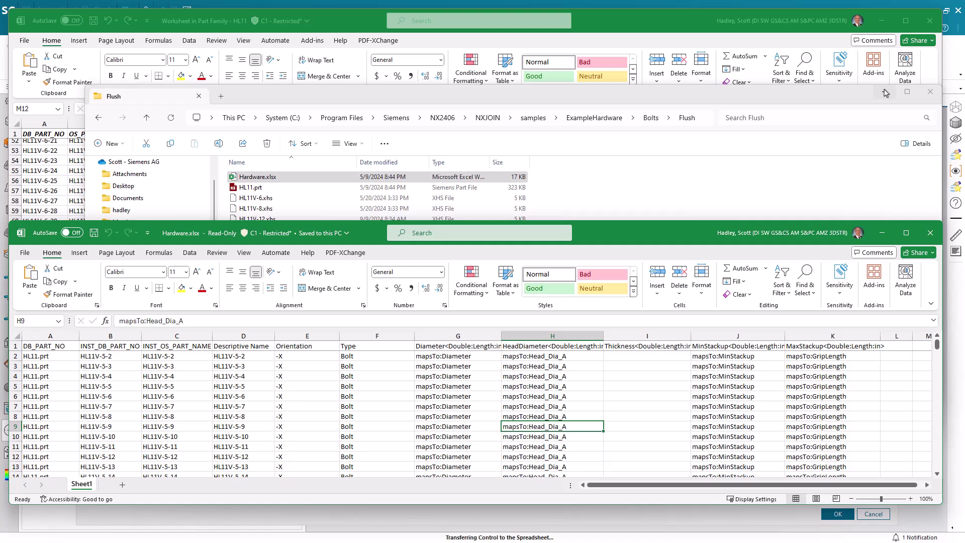
pyautogui.click(885, 93)
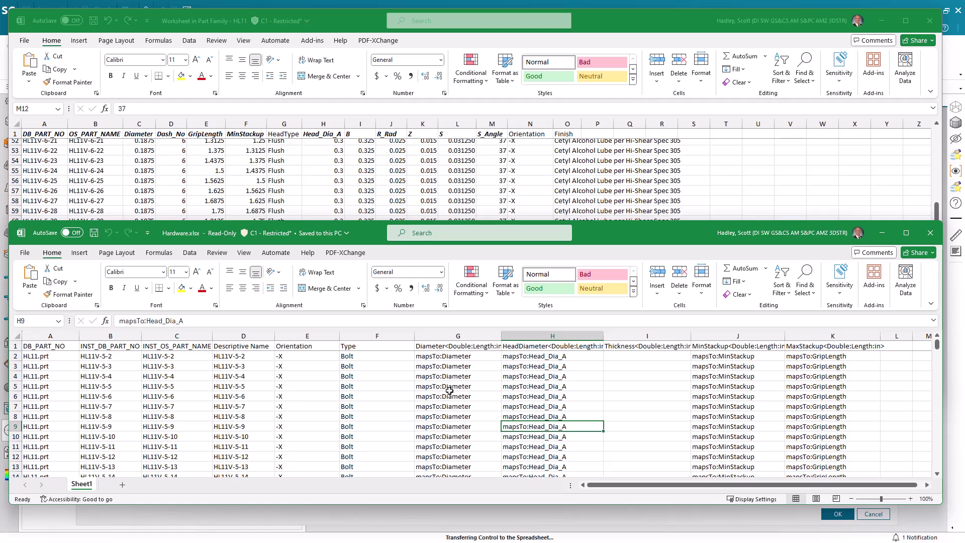
pyautogui.moveTo(938, 345); pyautogui.dragTo(921, 389)
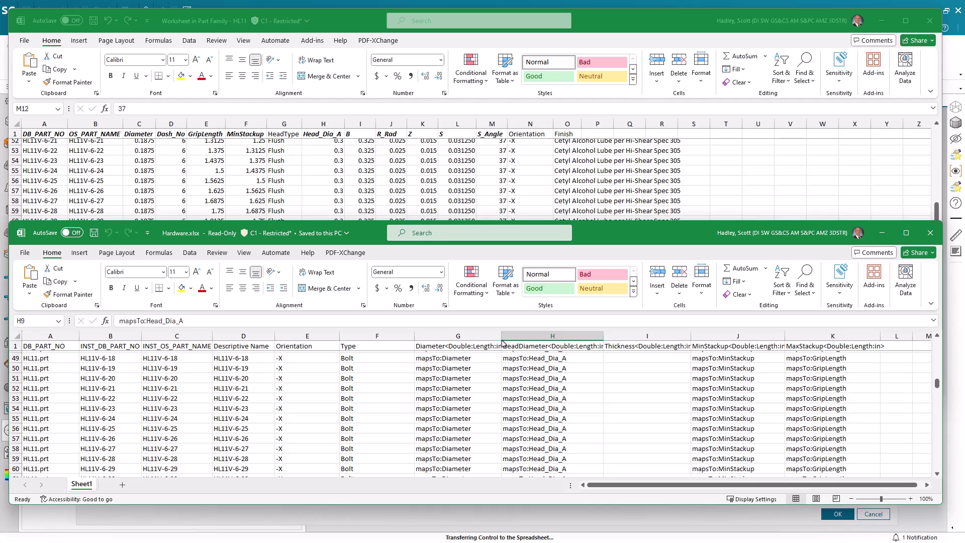
# - Widen the Diameter column in Hardware.xlsx and compare its mapsTo:Diameter entry with the part family spreadsheet's Diameter column
pyautogui.moveTo(502, 343); pyautogui.dragTo(548, 339)
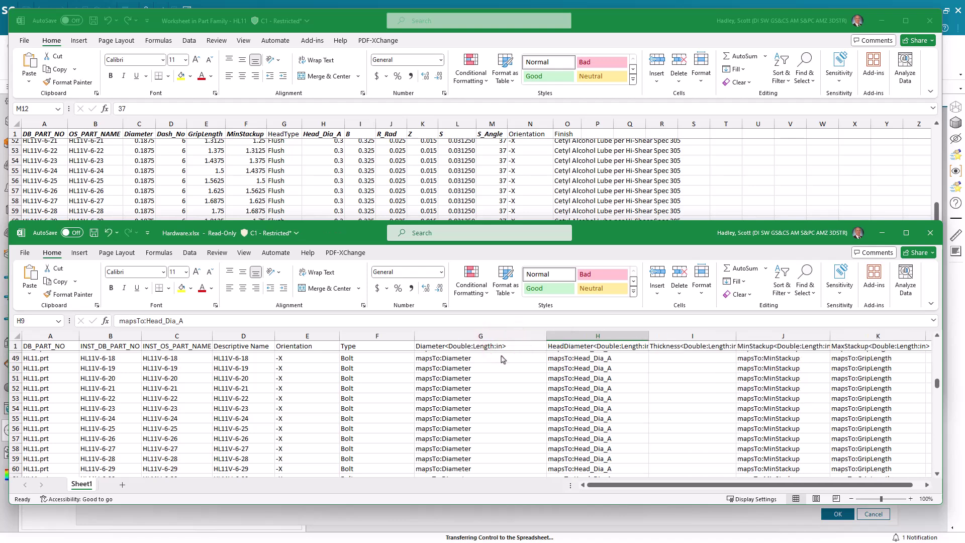
pyautogui.click(462, 357)
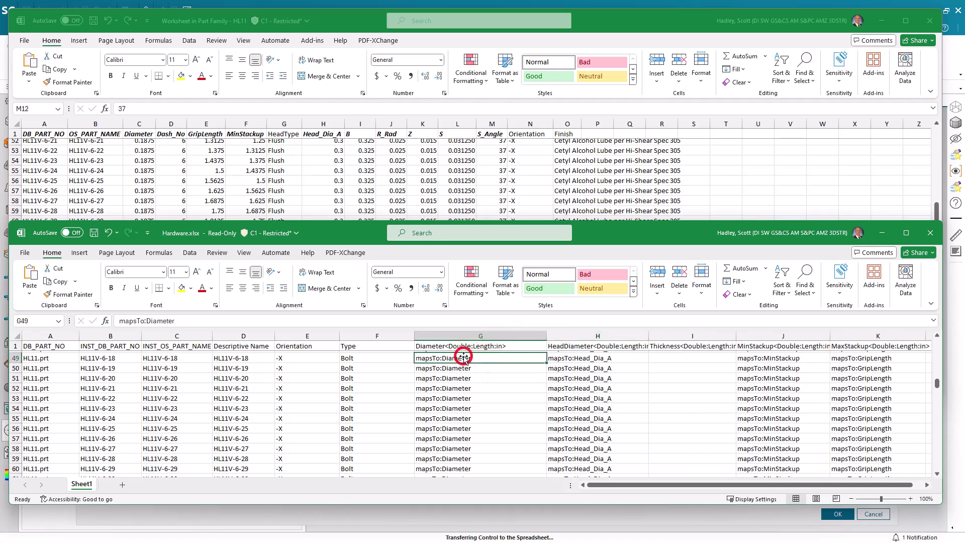
pyautogui.click(141, 139)
pyautogui.click(140, 142)
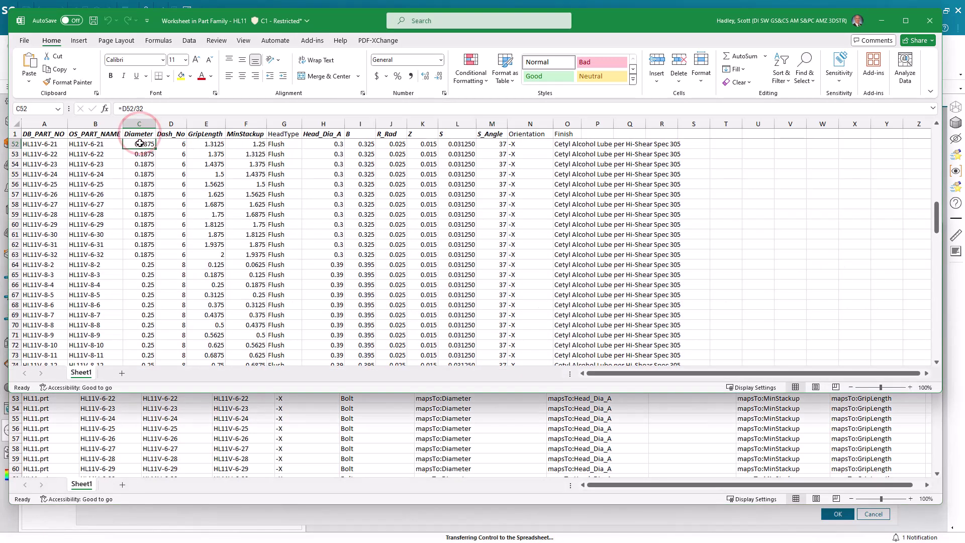
# - Widen the HeadDiameter column in Hardware.xlsx and compare its mapsTo:Head_Dia_A entry with the part family spreadsheet's Head_Dia_A column
pyautogui.click(350, 505)
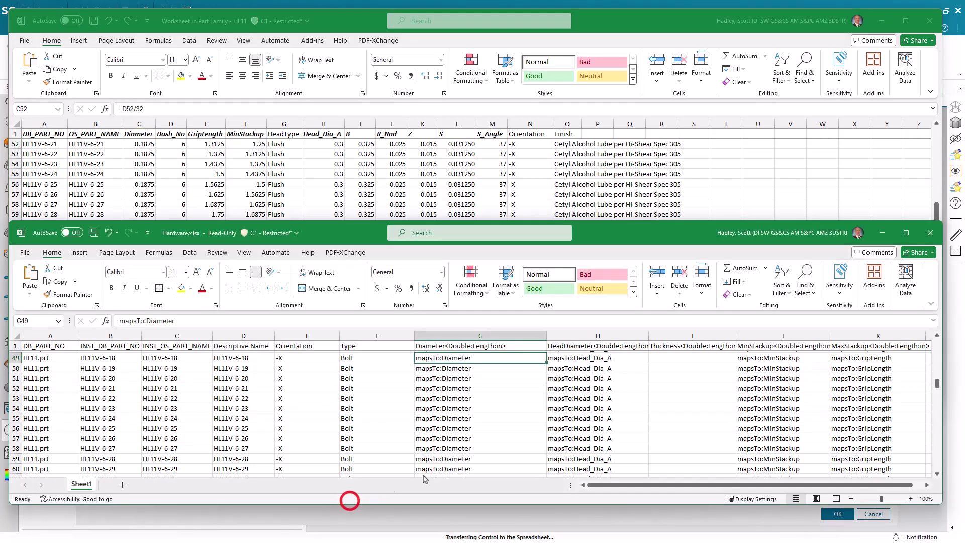
pyautogui.click(574, 359)
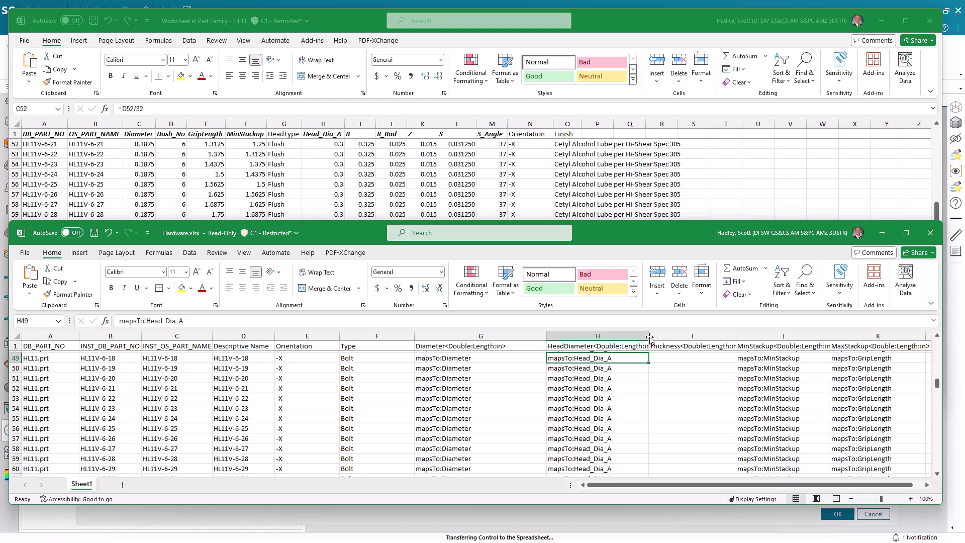
pyautogui.moveTo(650, 338); pyautogui.dragTo(682, 339)
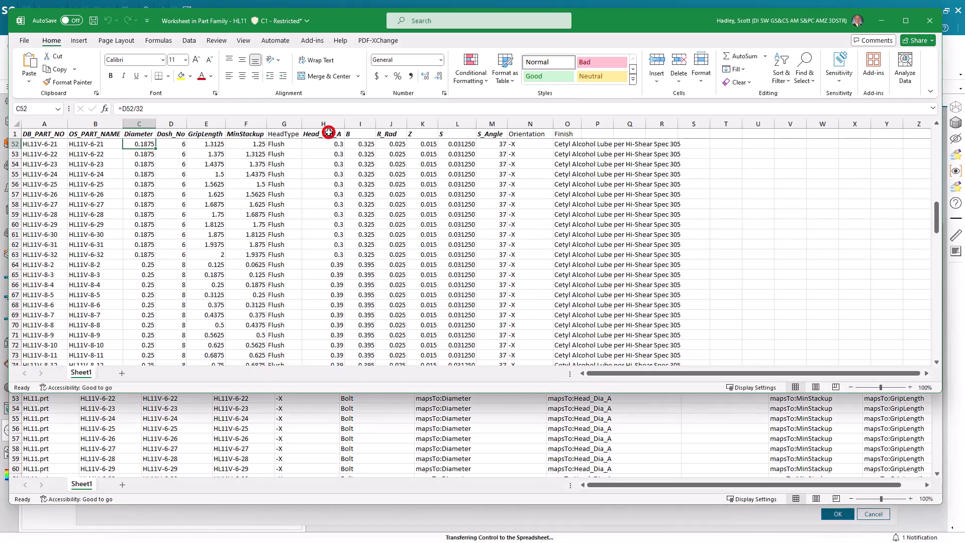
pyautogui.click(330, 136)
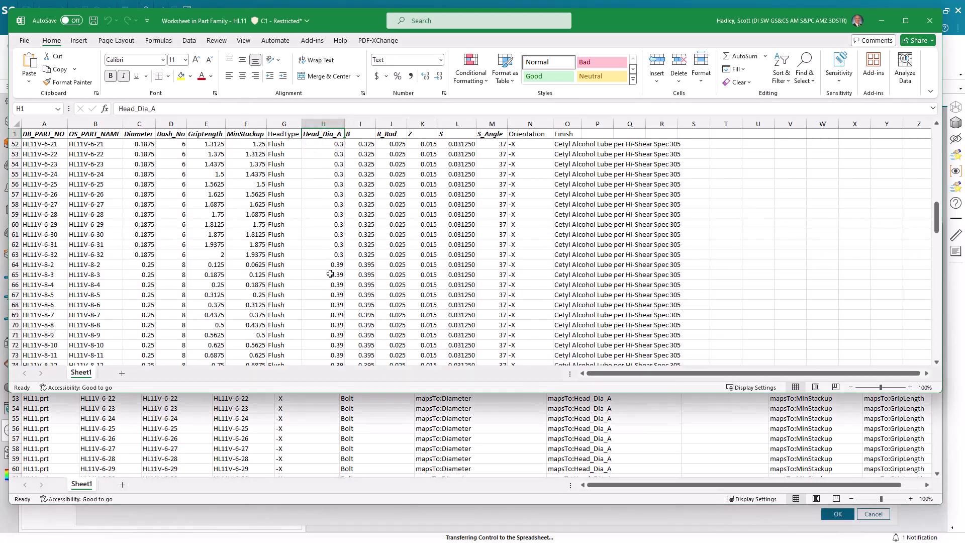
# - Compare the mapsTo:MinStackup entry in Hardware.xlsx with the part family spreadsheet's MinStackup column
pyautogui.click(706, 430)
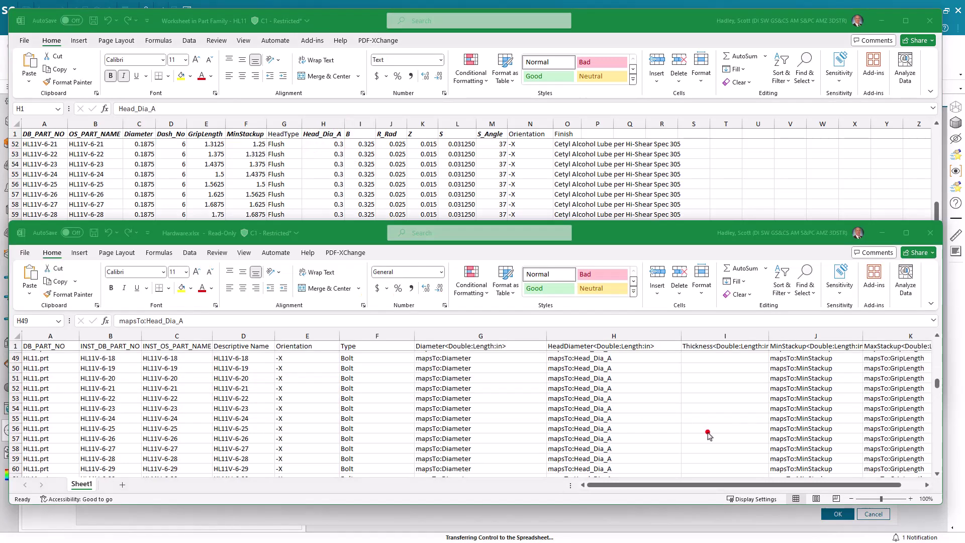
pyautogui.click(820, 359)
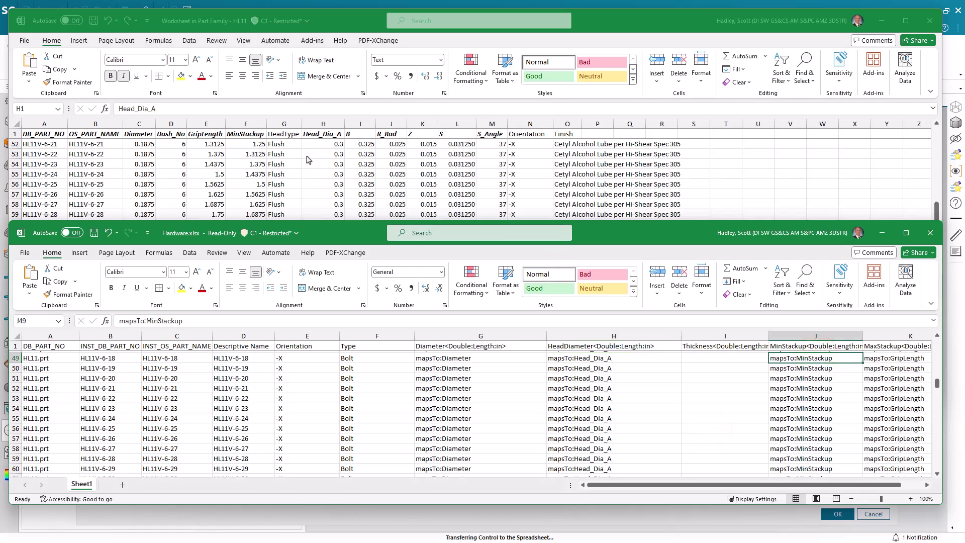
pyautogui.click(246, 135)
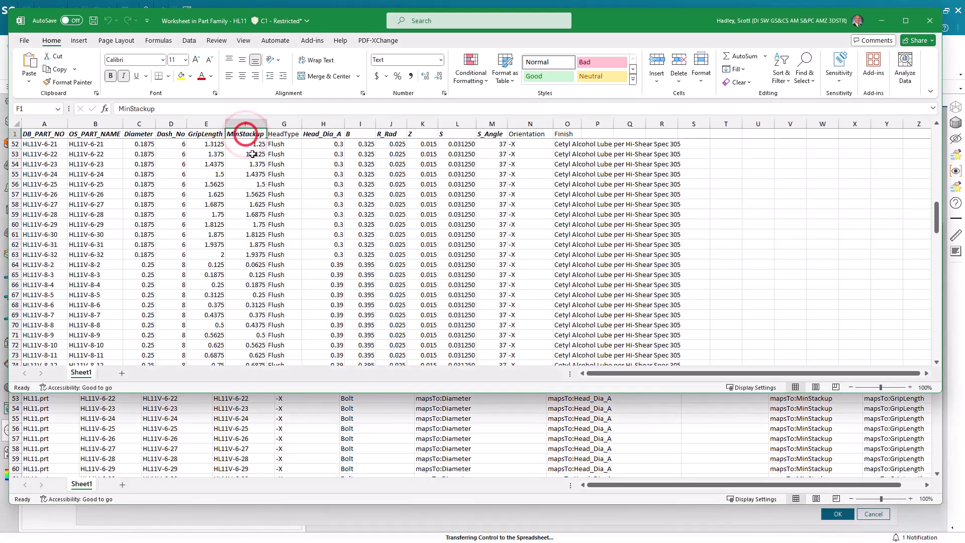
# - Look further down the rows of Hardware.xlsx to the HL11V-10 bolt entries
pyautogui.click(677, 427)
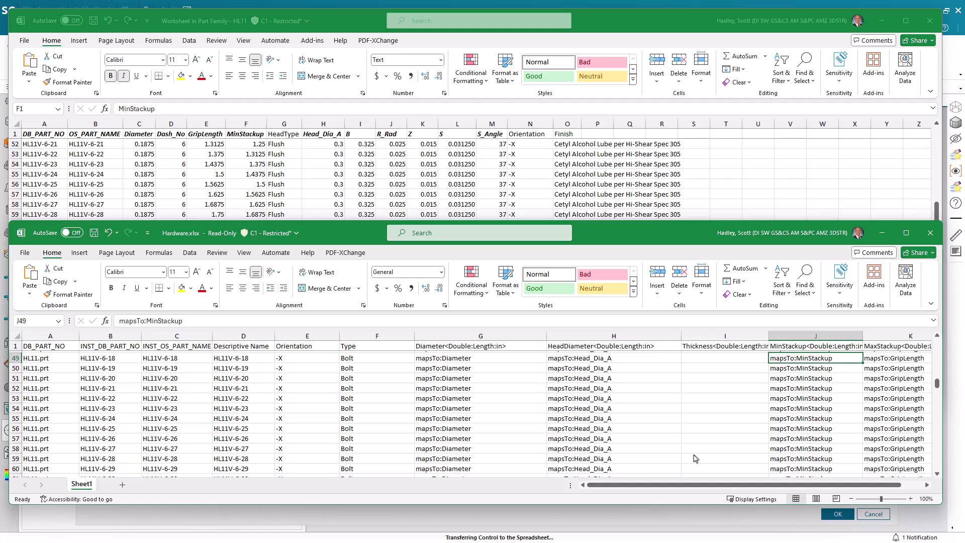
pyautogui.scroll(-2, 930, 389)
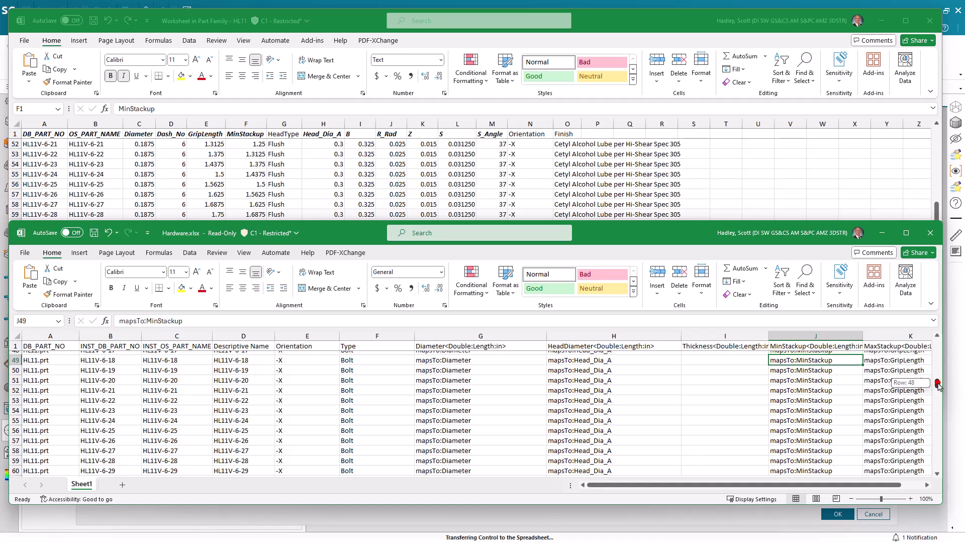
pyautogui.moveTo(937, 383); pyautogui.dragTo(923, 426)
pyautogui.scroll(-1, 478, 426)
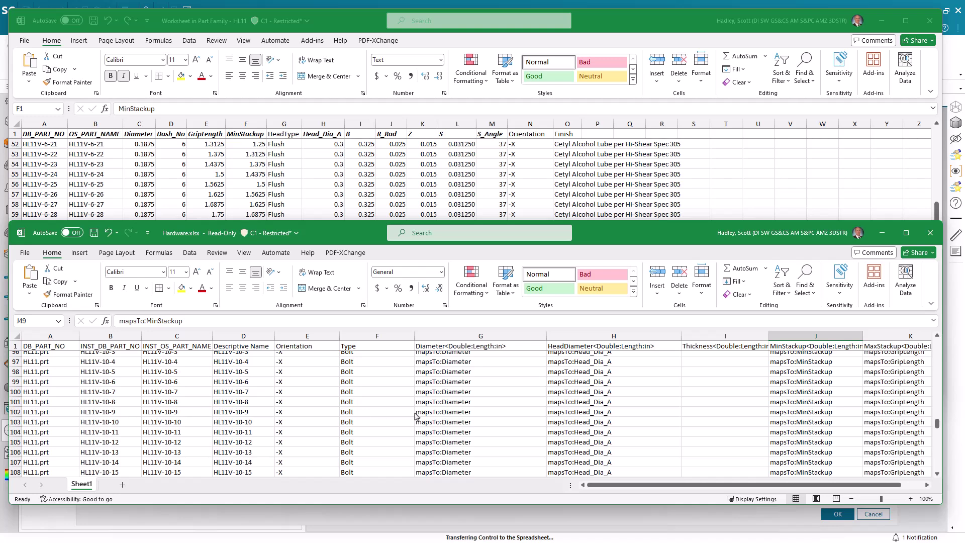
# - Close Hardware.xlsx without saving, close the part family spreadsheet and cancel out of Part Families
pyautogui.click(930, 233)
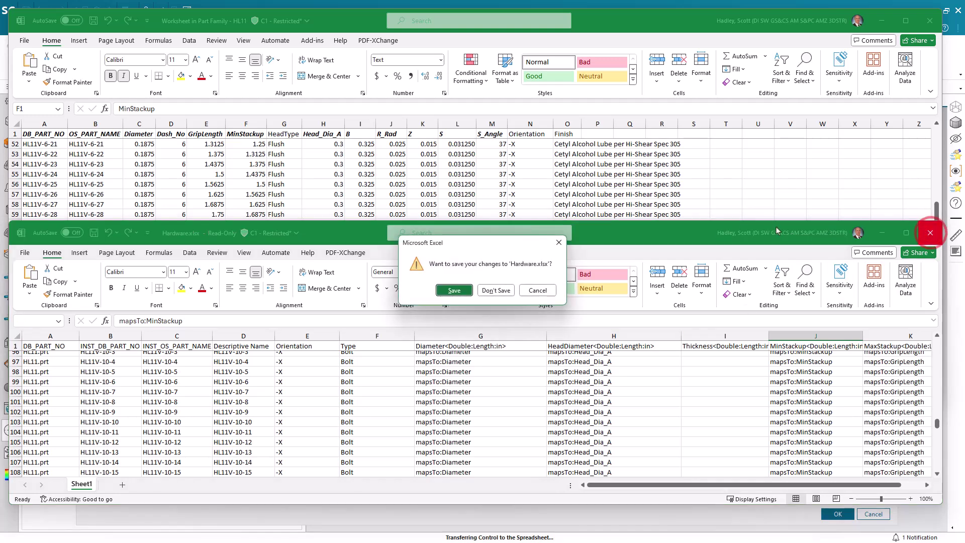
pyautogui.click(496, 290)
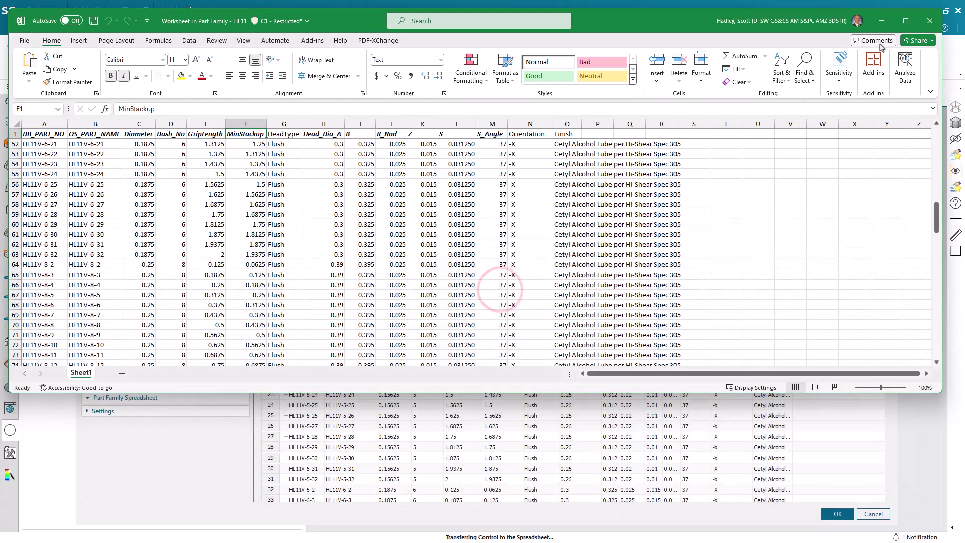
pyautogui.click(930, 21)
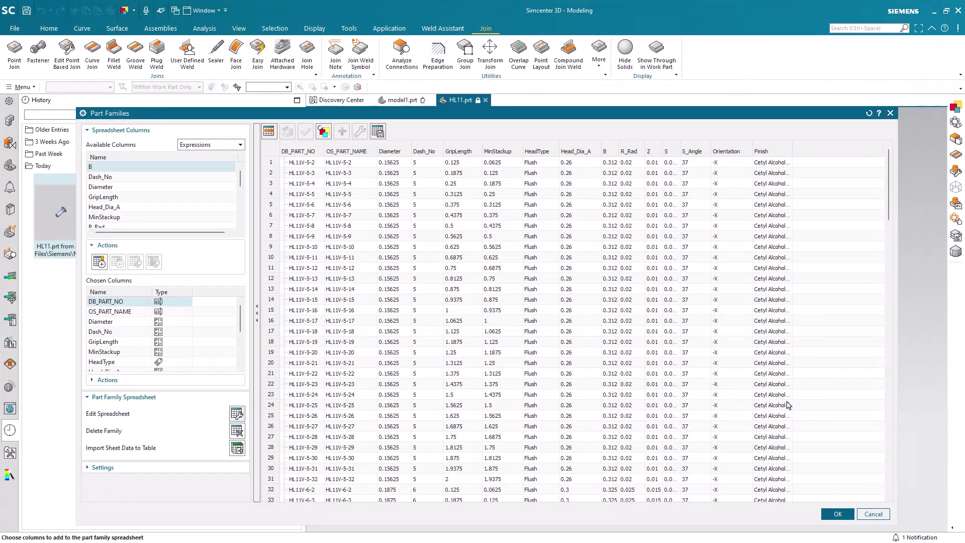
pyautogui.click(873, 513)
# - Copy HL11V-8.xhs from the Flush bolts folder into the Downloads folder in File Explorer
pyautogui.click(541, 288)
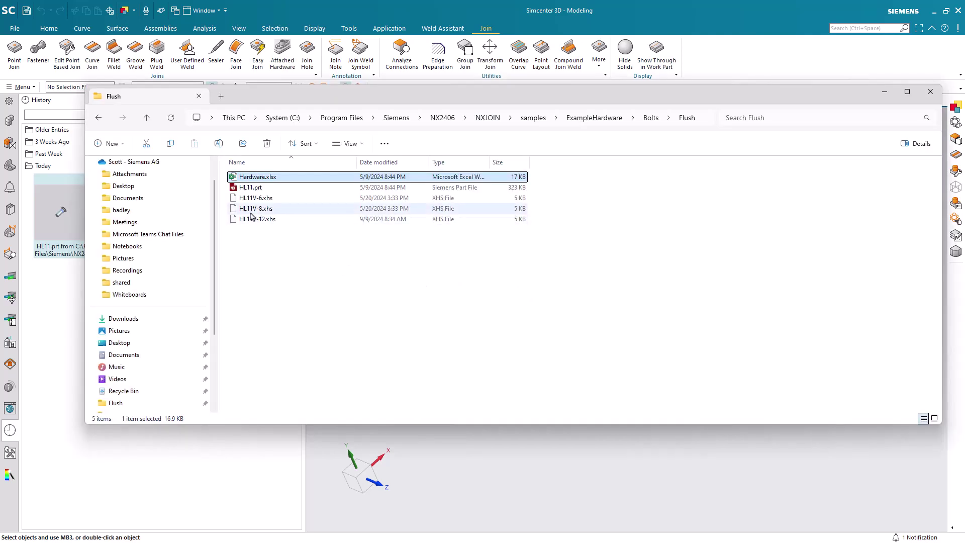
pyautogui.click(251, 213)
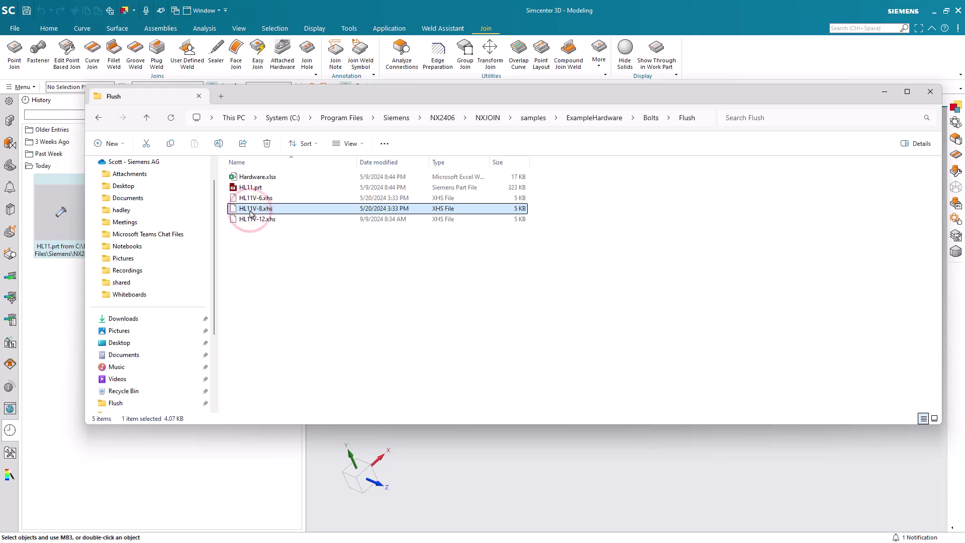
pyautogui.rightClick(250, 213)
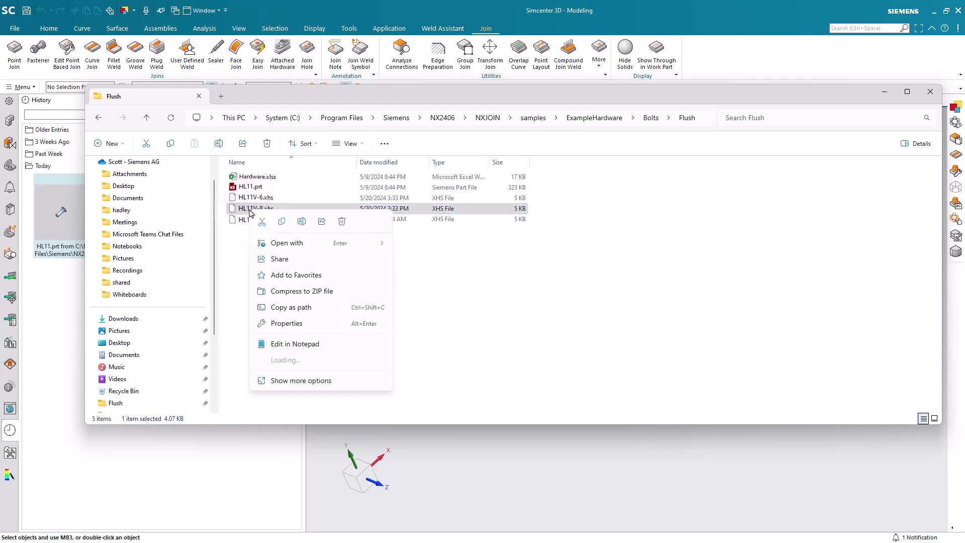
pyautogui.click(281, 223)
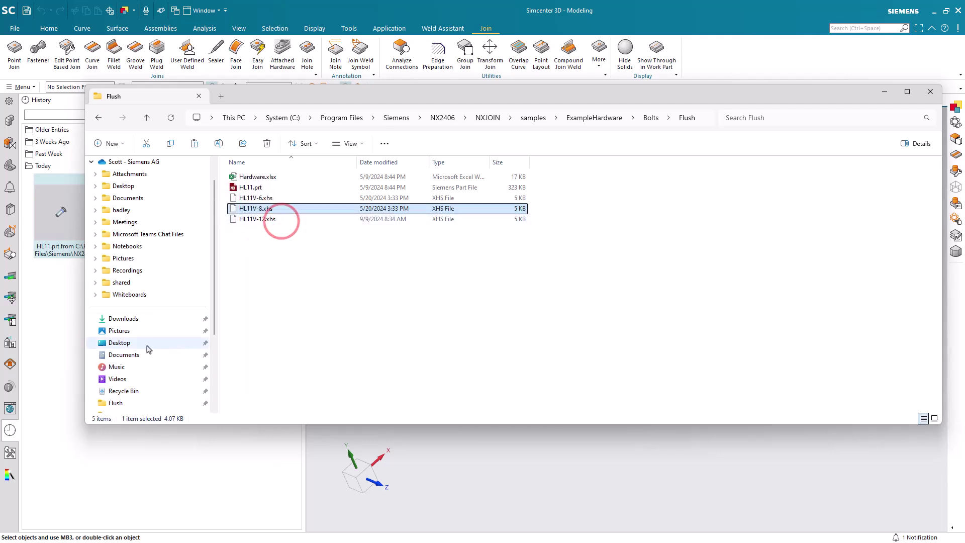
pyautogui.click(122, 320)
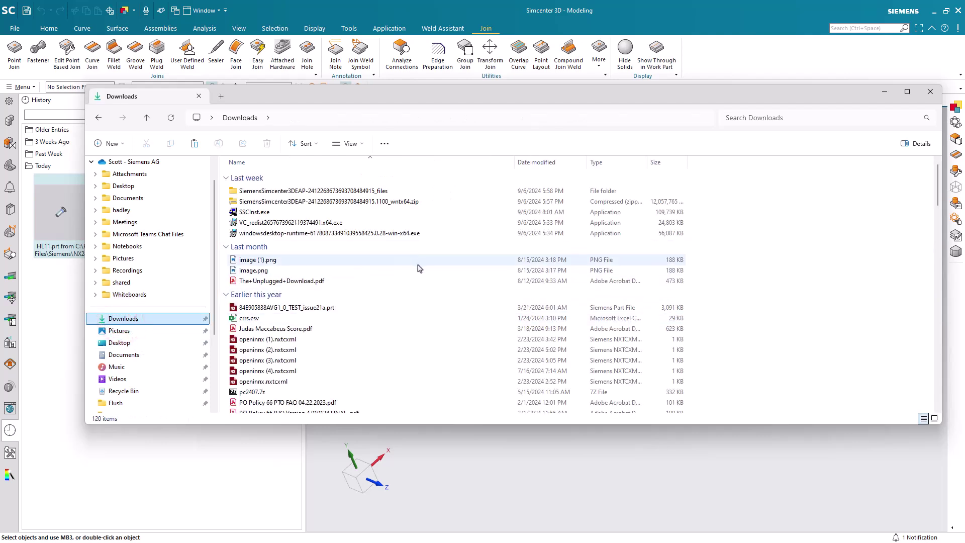
pyautogui.rightClick(415, 270)
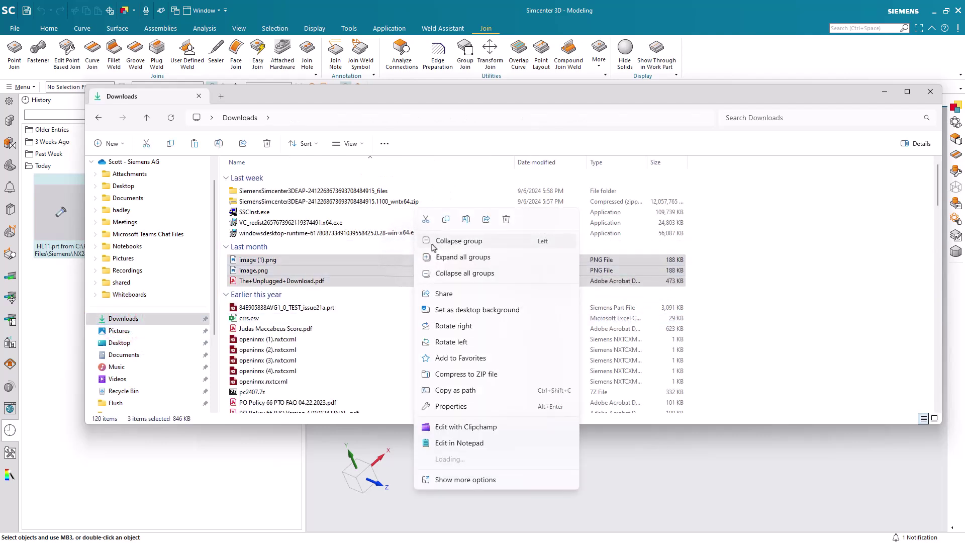
pyautogui.rightClick(794, 221)
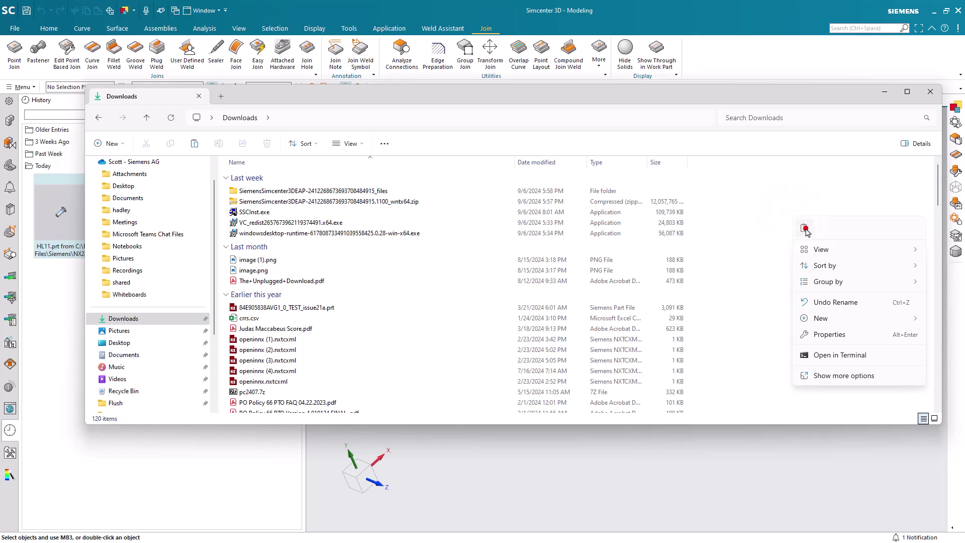
pyautogui.click(805, 230)
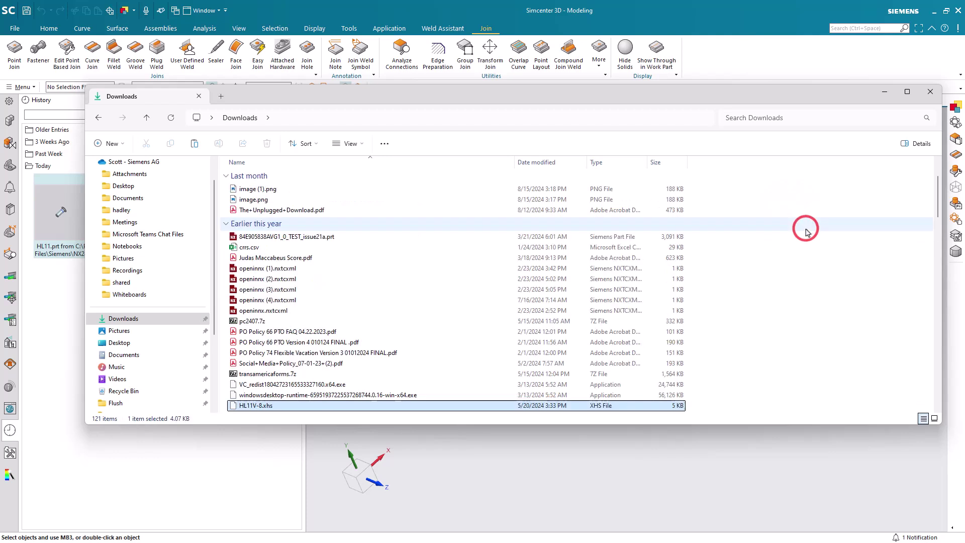
# - Open the HL11V-8.xhs copy in Notepad and replace every "-8-" with "-10-"
pyautogui.rightClick(257, 408)
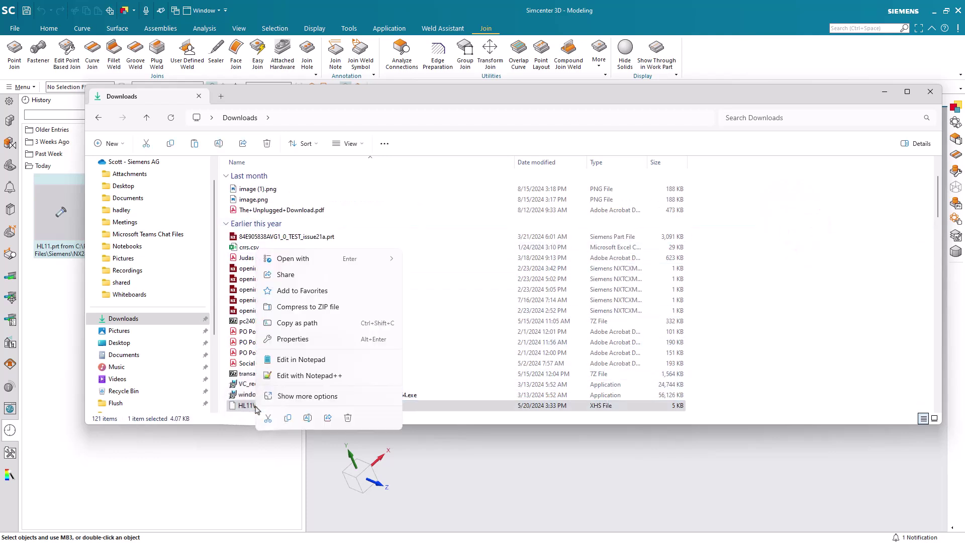
pyautogui.click(301, 359)
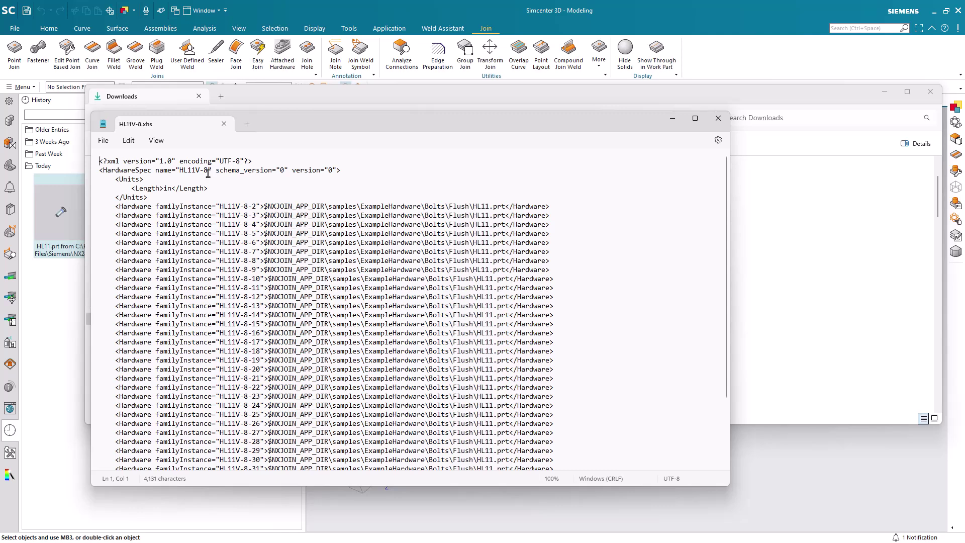
pyautogui.click(130, 141)
pyautogui.click(149, 311)
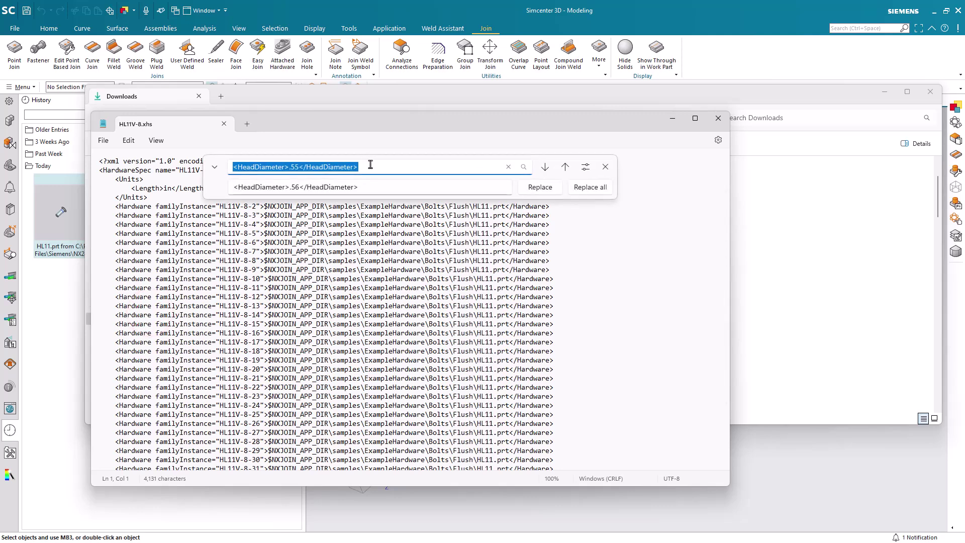
pyautogui.write('-8-')
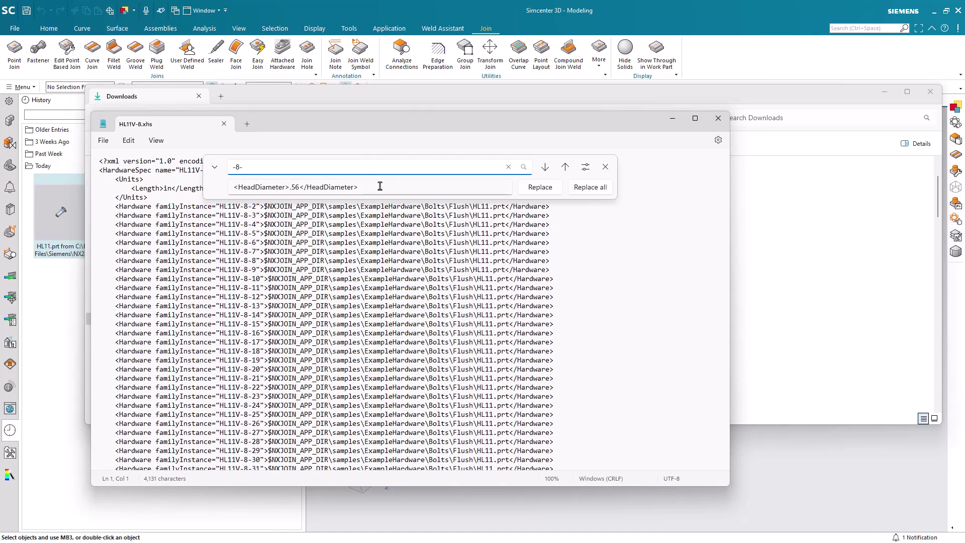
pyautogui.moveTo(377, 187); pyautogui.dragTo(204, 210)
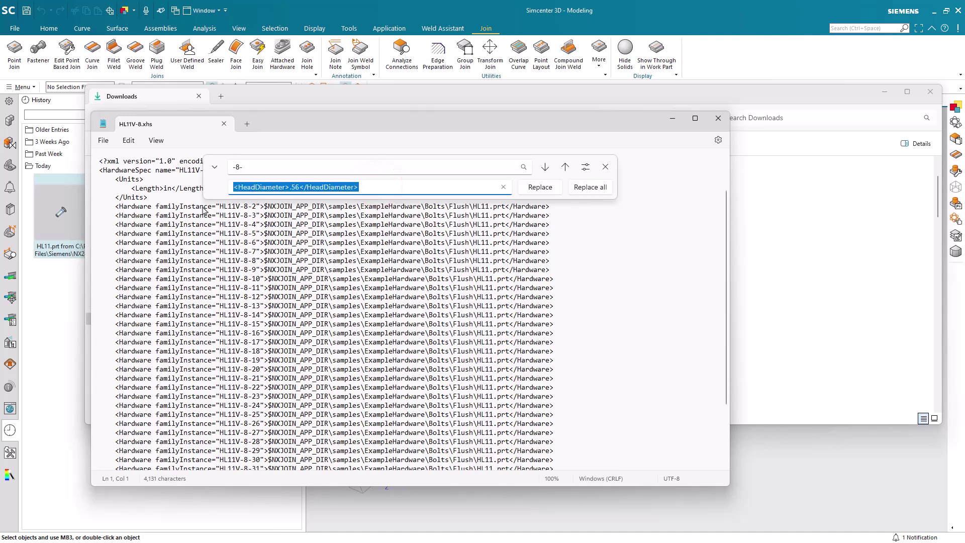
pyautogui.write('-10-')
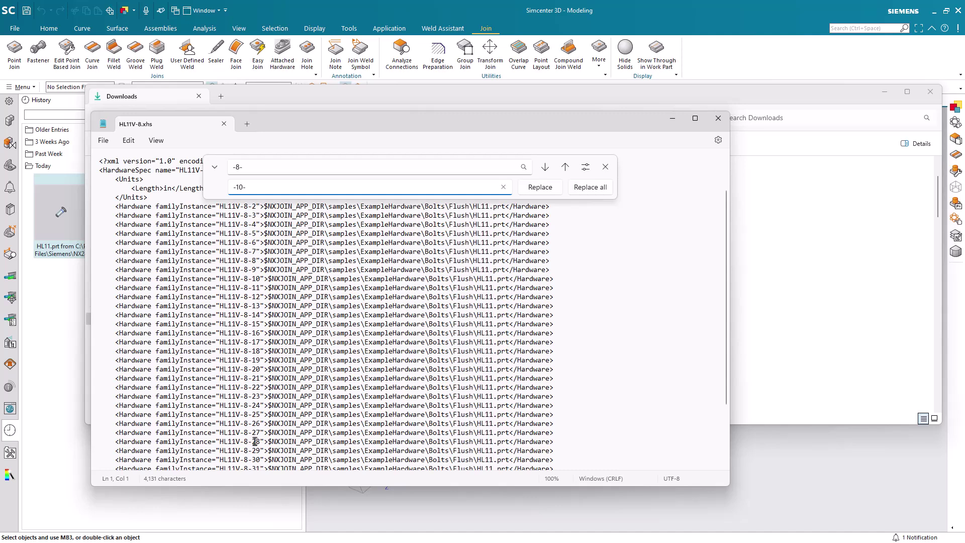
pyautogui.click(589, 187)
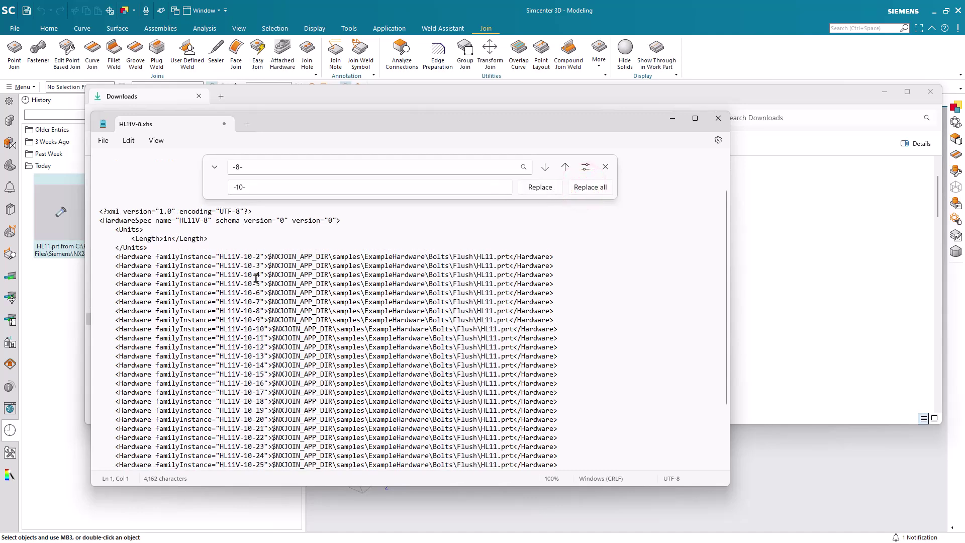
# - Change the HardwareSpec name on the file's second line to HL11V-10
pyautogui.click(207, 222)
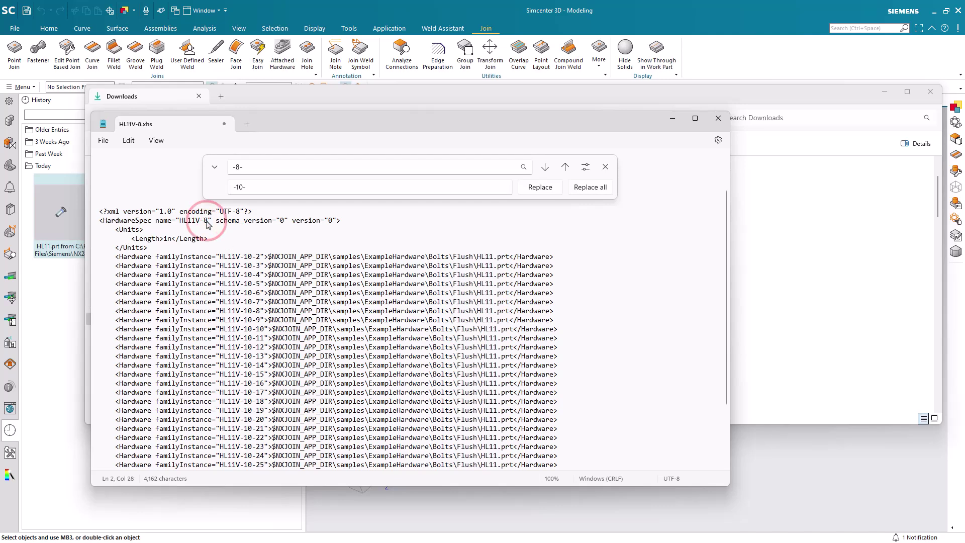
pyautogui.press('BackSpace')
pyautogui.write('10')
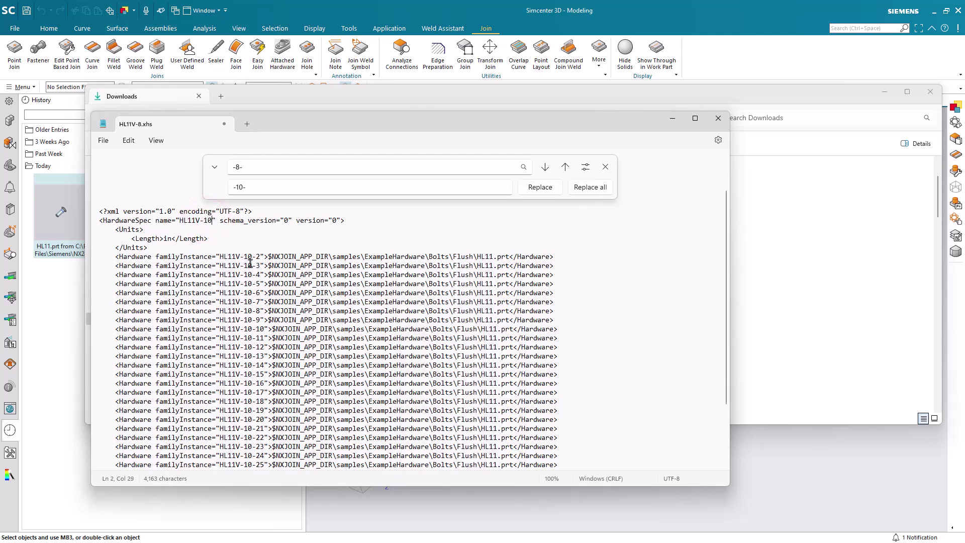
# - Set the Diameter value near the end of the file to 0.3125 and highlight the Material parameter's value
pyautogui.scroll(-5, 250, 265)
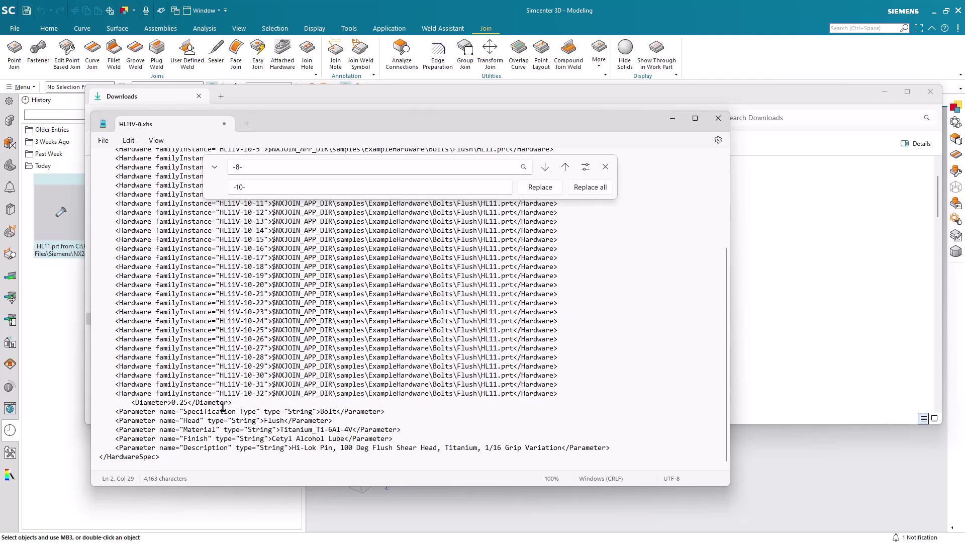
pyautogui.click(187, 403)
pyautogui.press('BackSpace')
pyautogui.press('BackSpace')
pyautogui.write('3125')
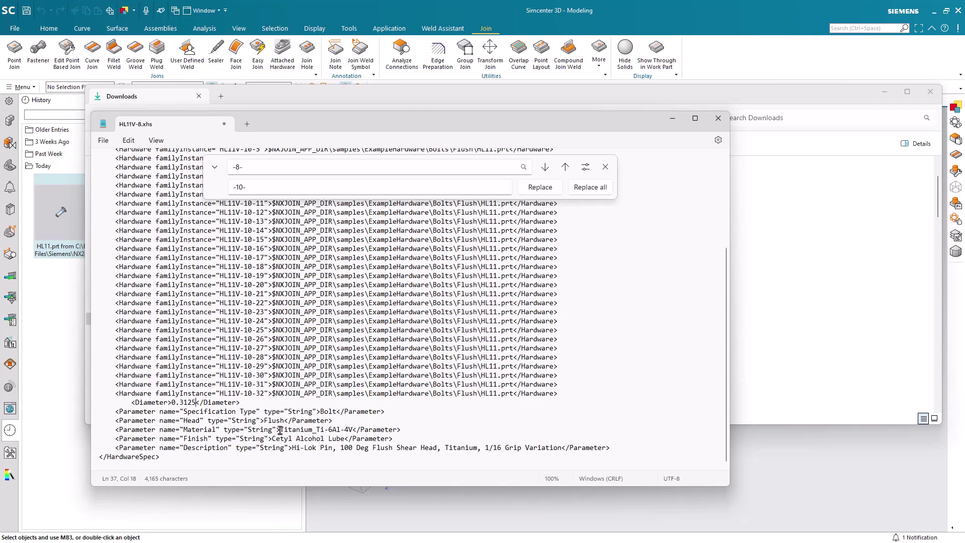
pyautogui.moveTo(280, 430); pyautogui.dragTo(352, 428)
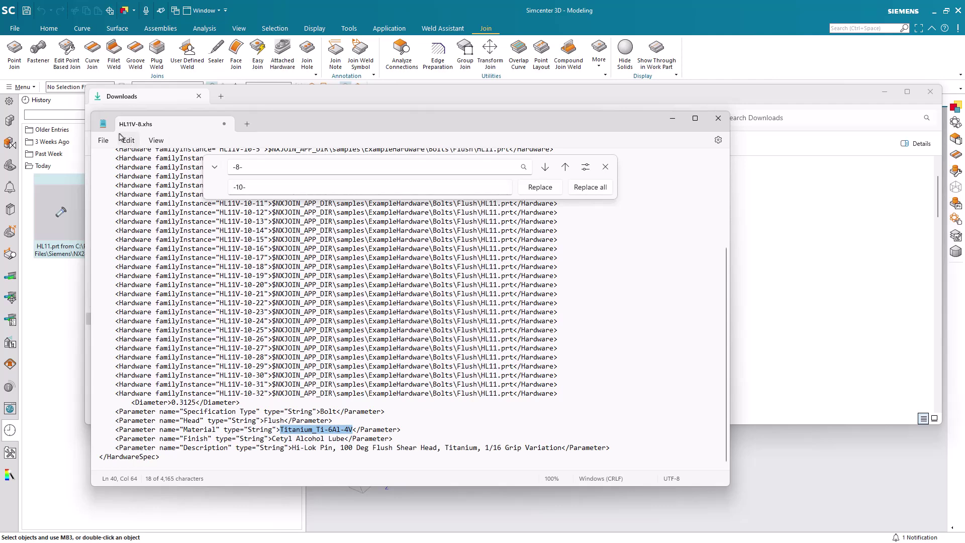
# - Save the edited specification in Downloads under the new name HL11V-10.xhs as a text document and close it
pyautogui.click(103, 140)
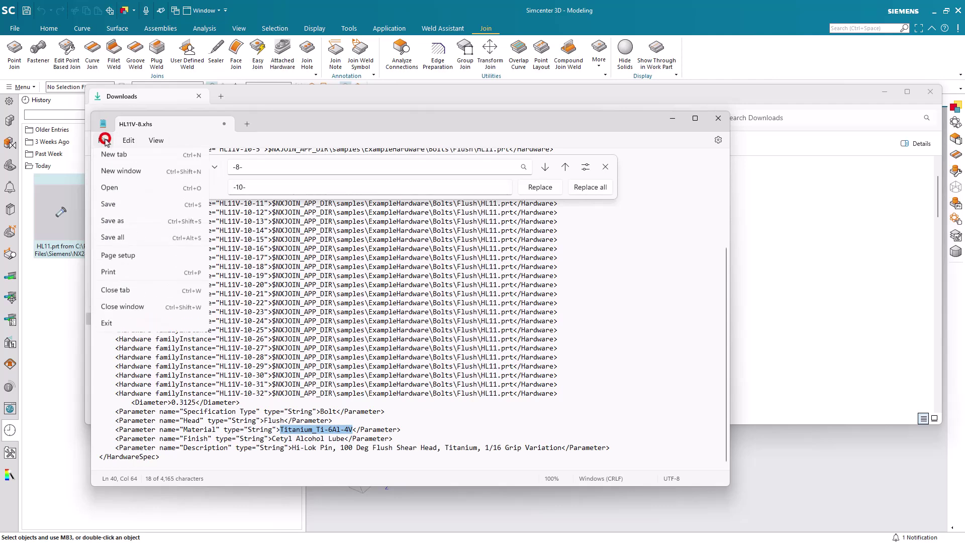
pyautogui.click(122, 225)
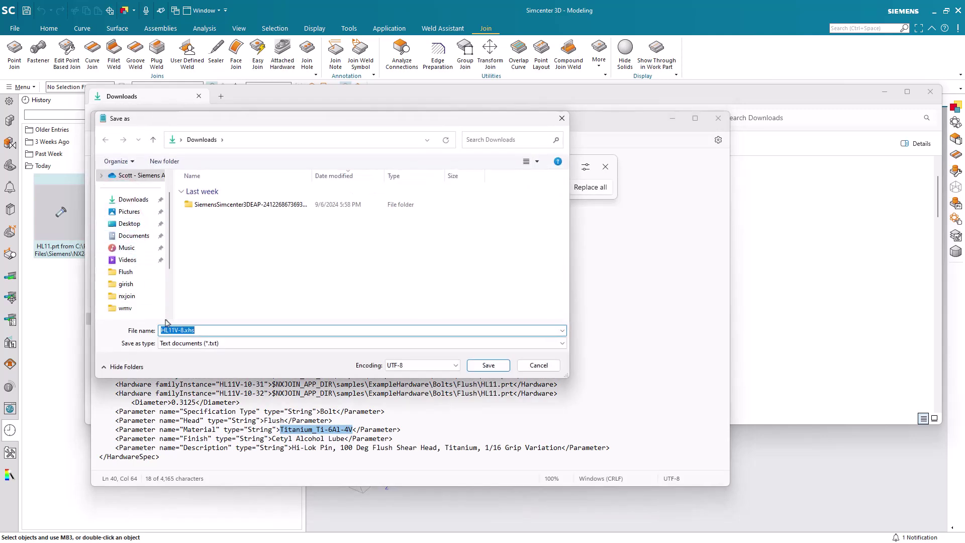
pyautogui.click(181, 331)
pyautogui.click(488, 366)
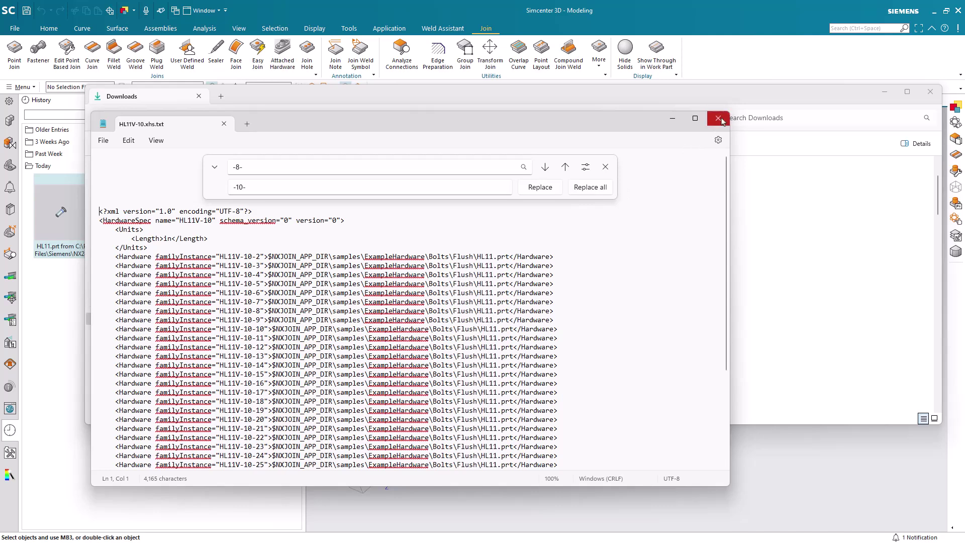
pyautogui.click(224, 125)
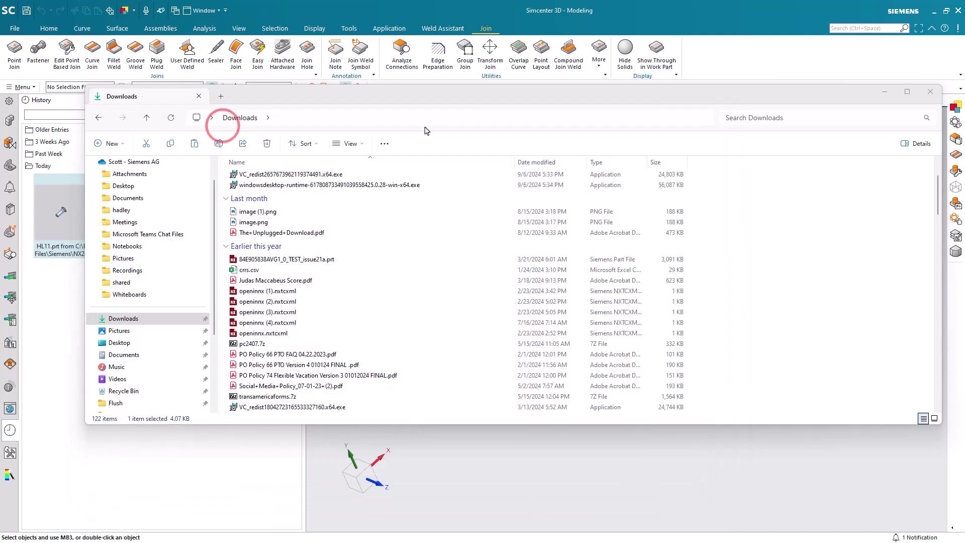
# - Rename HL11V-10.xhs.txt in Downloads to HL11V-10.xhs, accepting the file extension change
pyautogui.scroll(3, 347, 183)
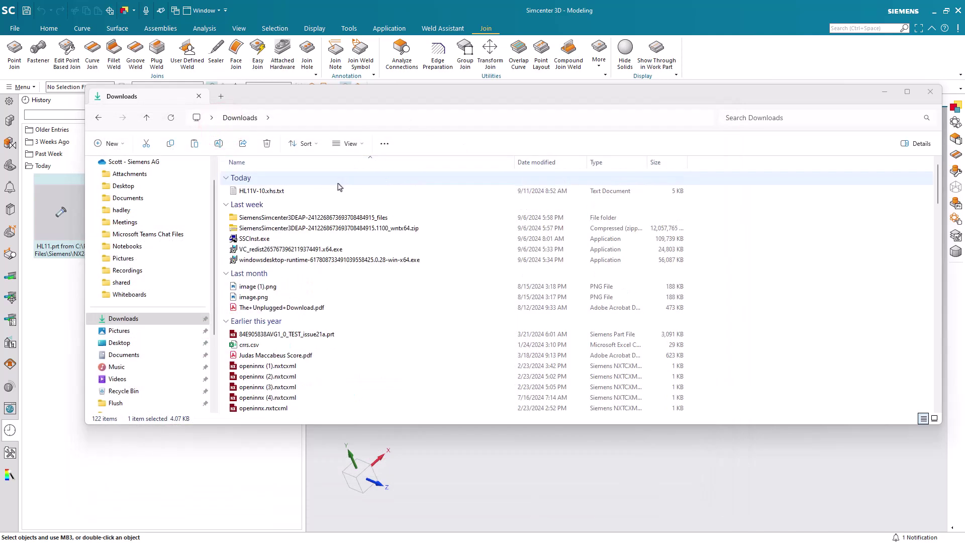
pyautogui.click(276, 190)
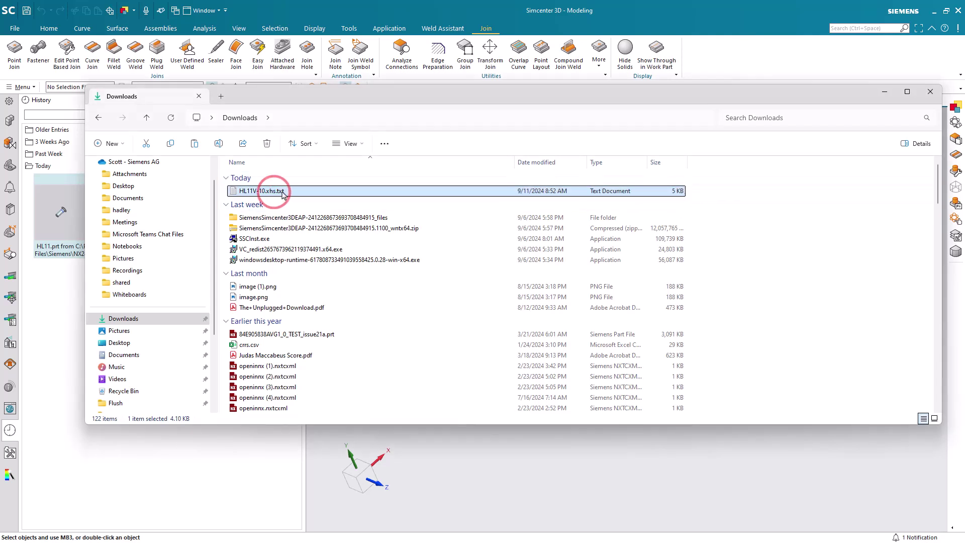
pyautogui.click(281, 191)
pyautogui.click(287, 191)
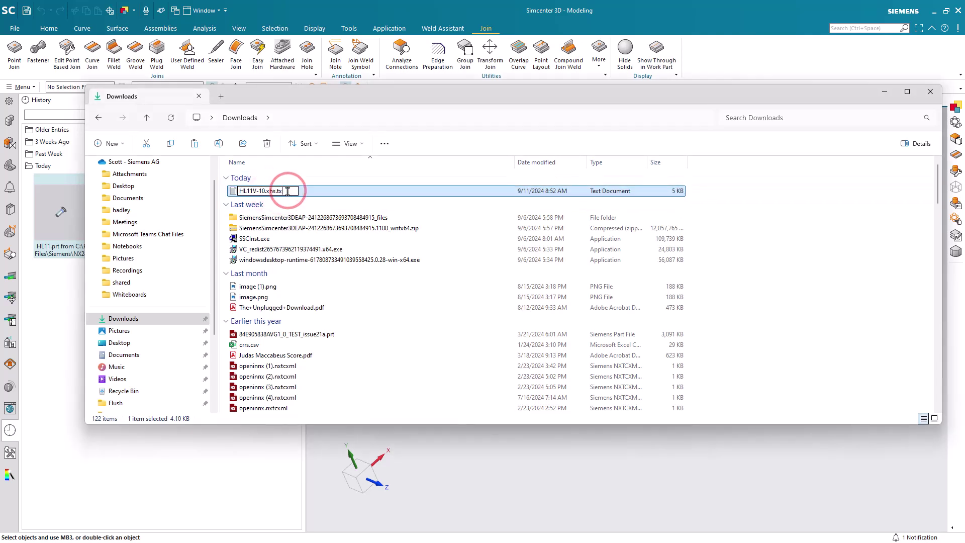
pyautogui.press('BackSpace')
pyautogui.press('BackSpace')
pyautogui.press('Return')
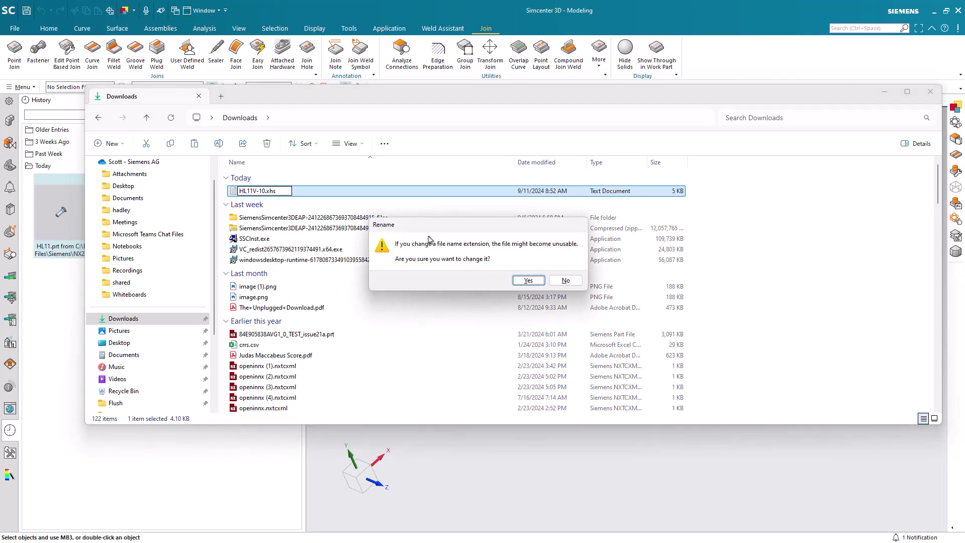
pyautogui.click(529, 281)
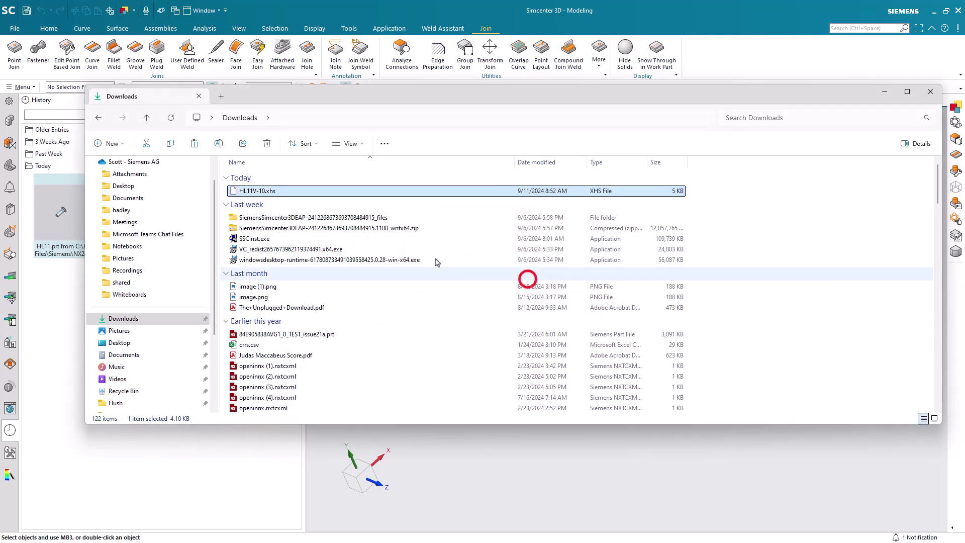
# - Copy HL11V-10.xhs from Downloads into the ExampleHardware Bolts\Flush folder
pyautogui.rightClick(277, 193)
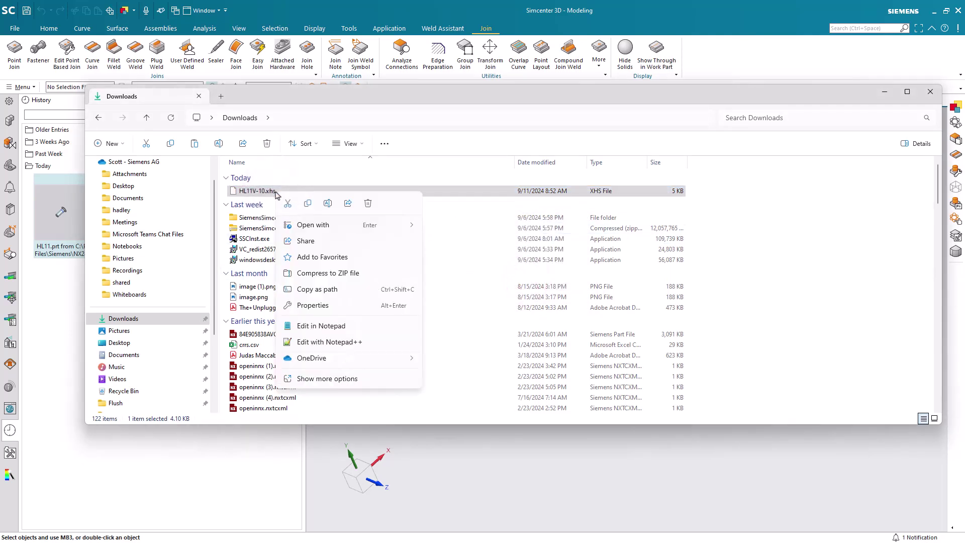
pyautogui.click(310, 203)
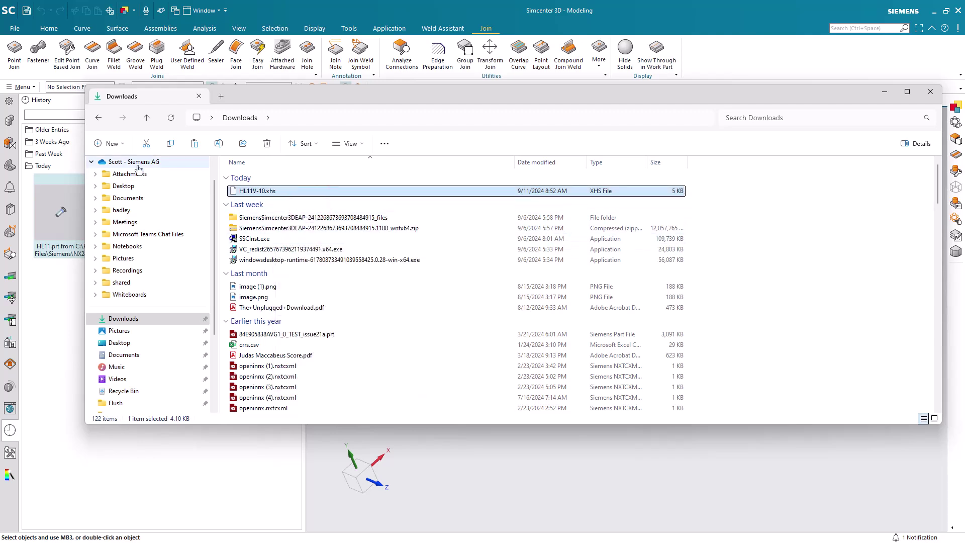
pyautogui.click(99, 118)
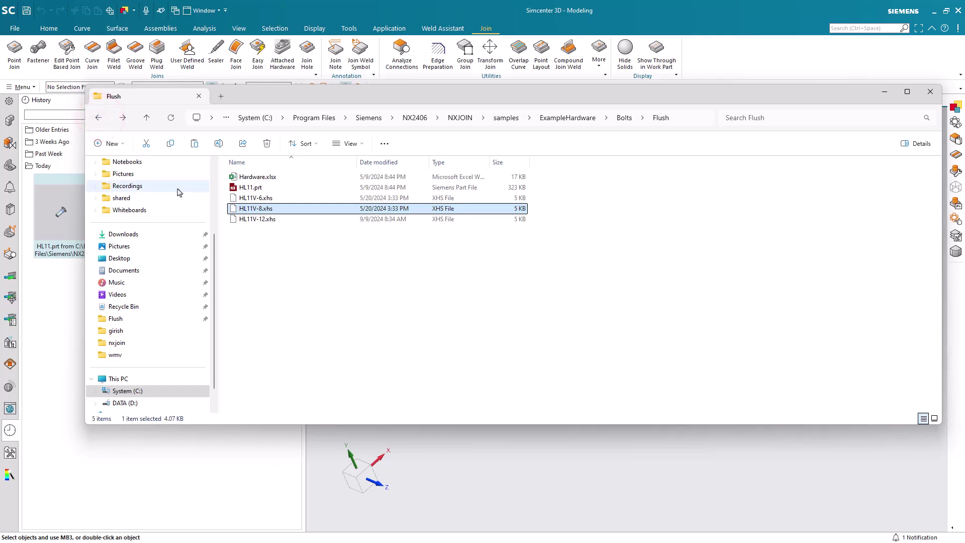
pyautogui.rightClick(274, 246)
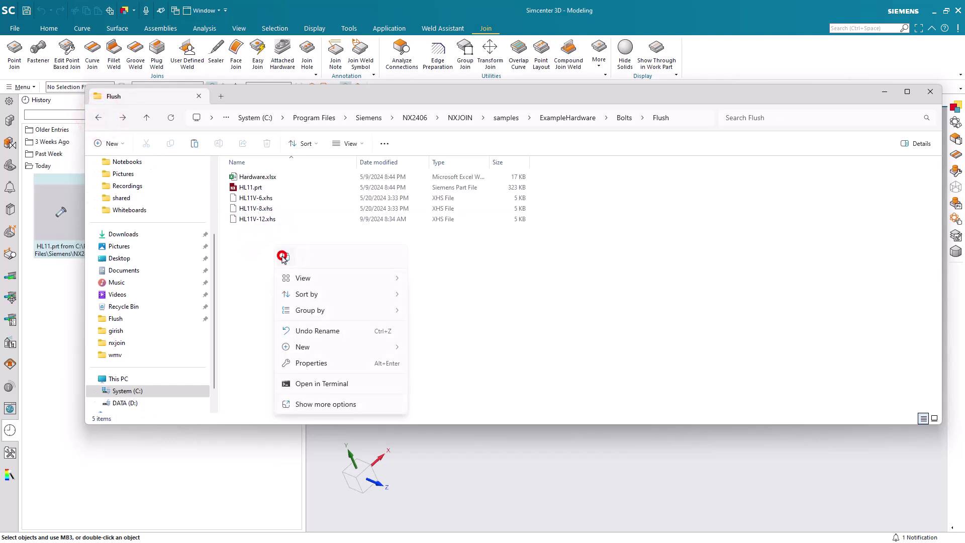
pyautogui.click(285, 258)
pyautogui.click(210, 209)
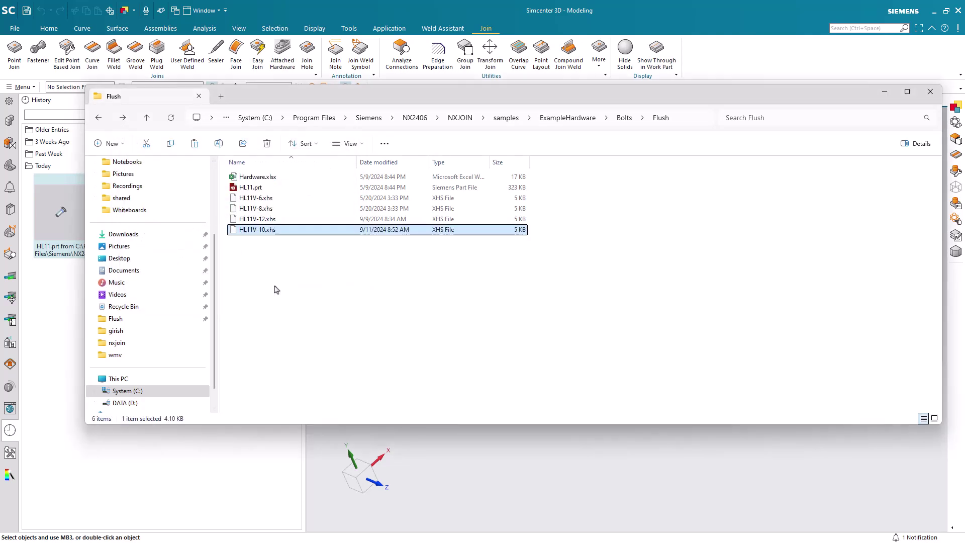
# - Switch to Simcenter 3D and check in Manage Materials which local material the HL11 bolt uses, highlighting Titanium_Ti-6Al-4V
pyautogui.click(605, 11)
pyautogui.click(23, 87)
pyautogui.click(38, 163)
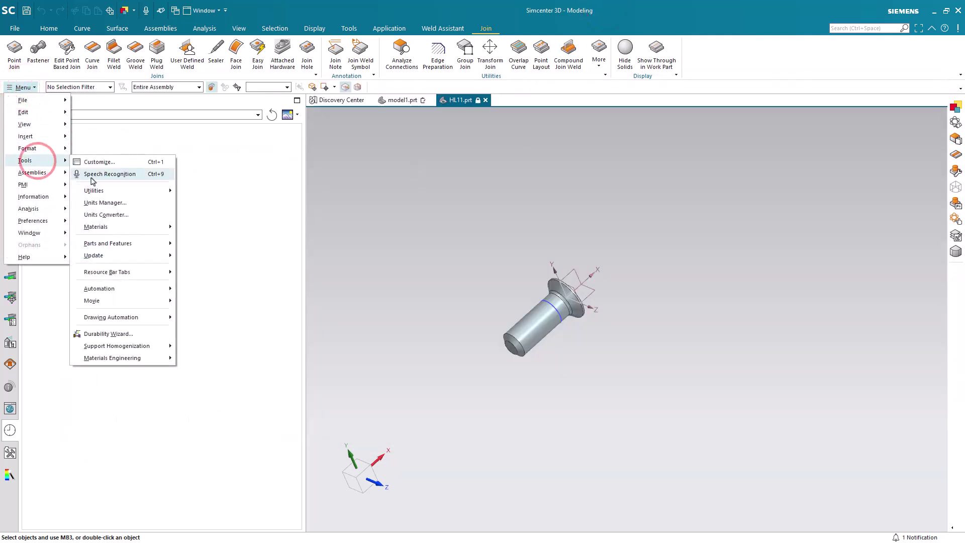
pyautogui.click(133, 227)
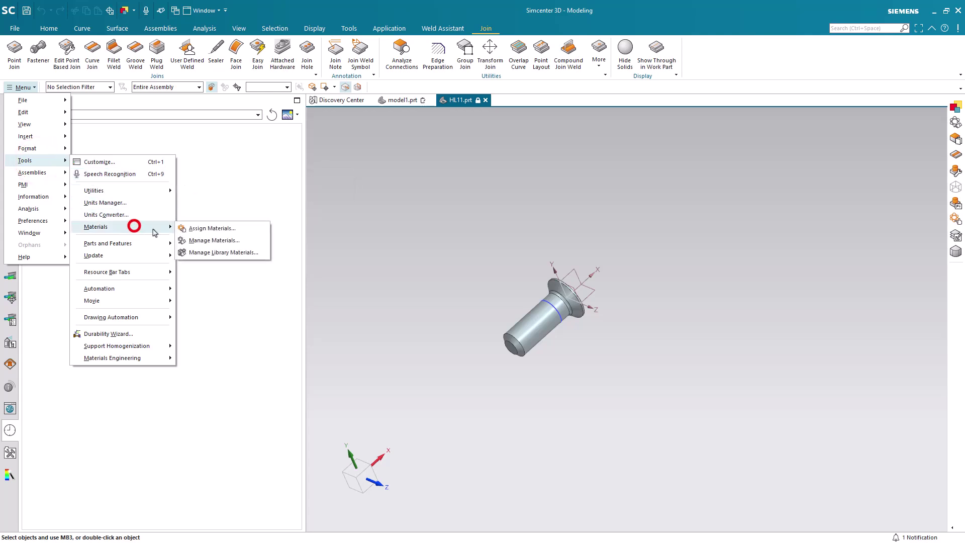
pyautogui.click(206, 239)
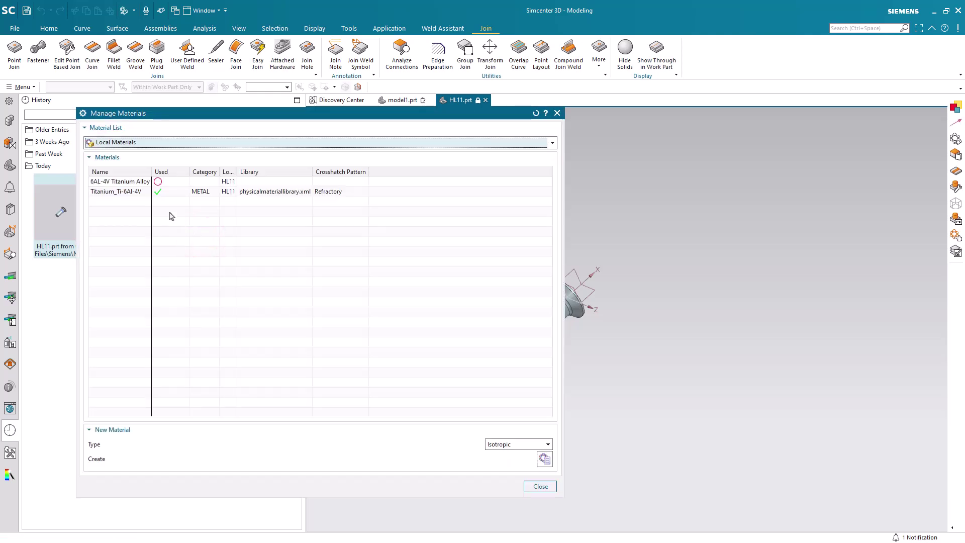
pyautogui.click(123, 192)
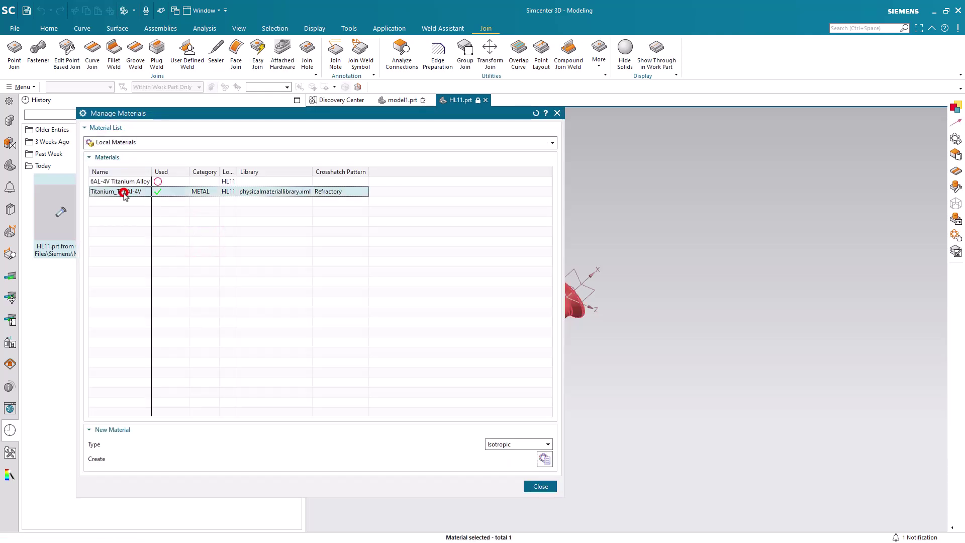
pyautogui.moveTo(246, 115); pyautogui.dragTo(189, 88)
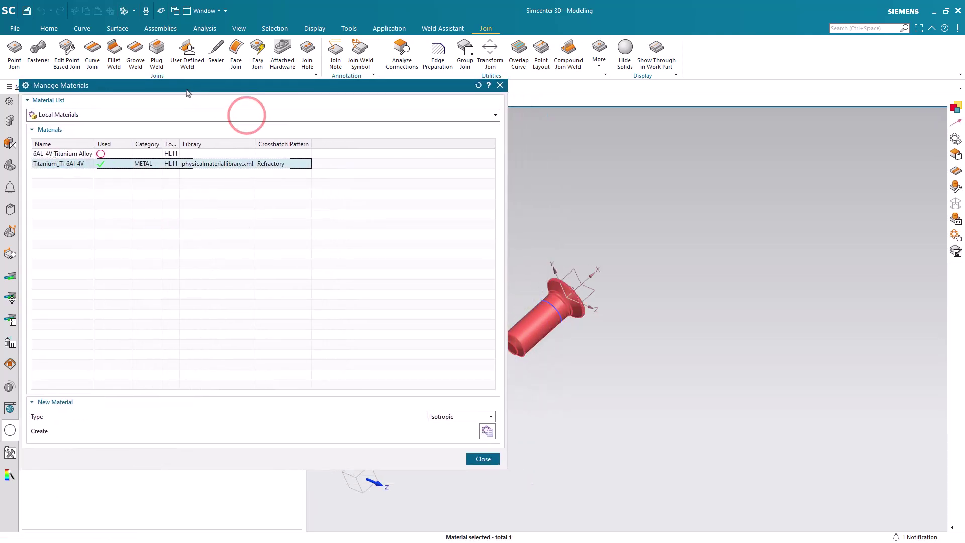
pyautogui.click(481, 459)
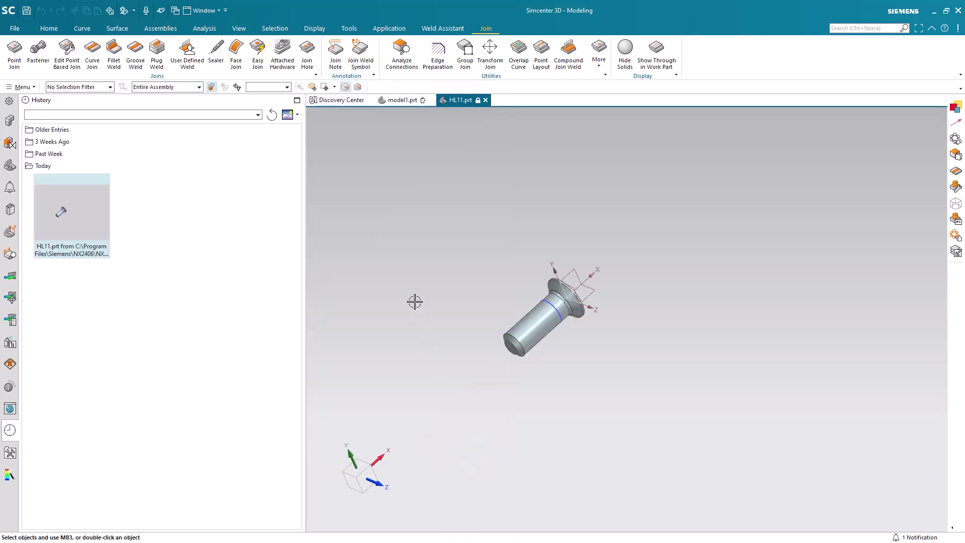
# - Switch back to File Explorer and delete hardware.xml-old from the ExampleHardware XML folder with administrator permission
pyautogui.hotkey('alt', 'Tab')
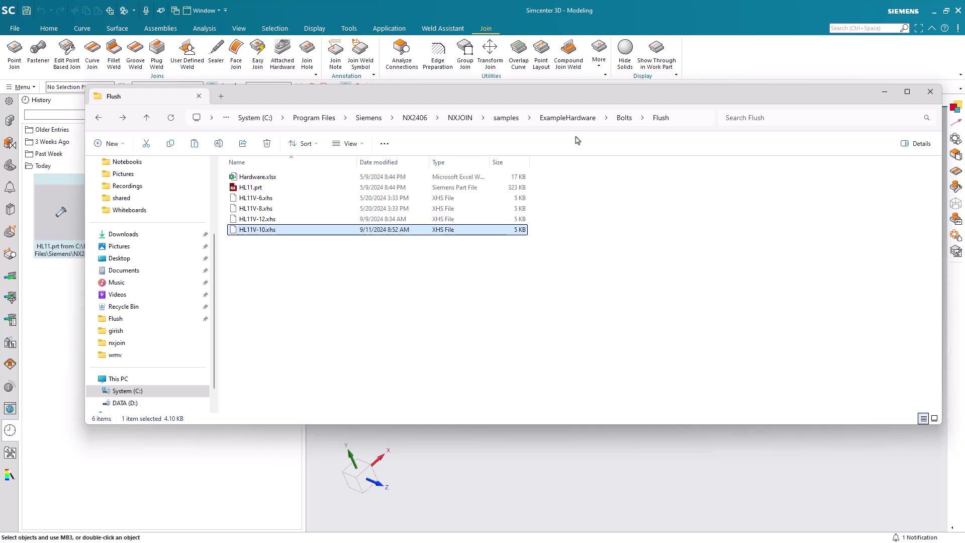
pyautogui.click(571, 117)
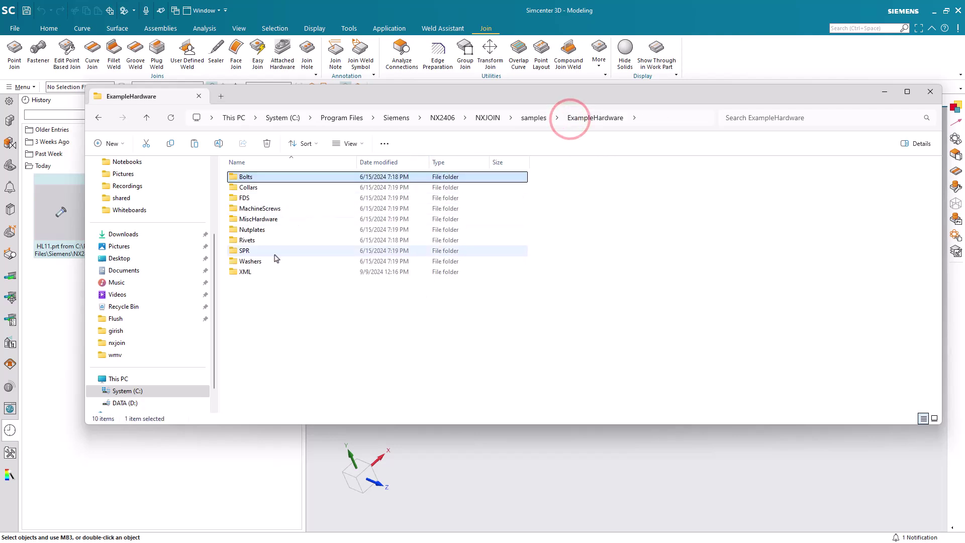
pyautogui.doubleClick(260, 272)
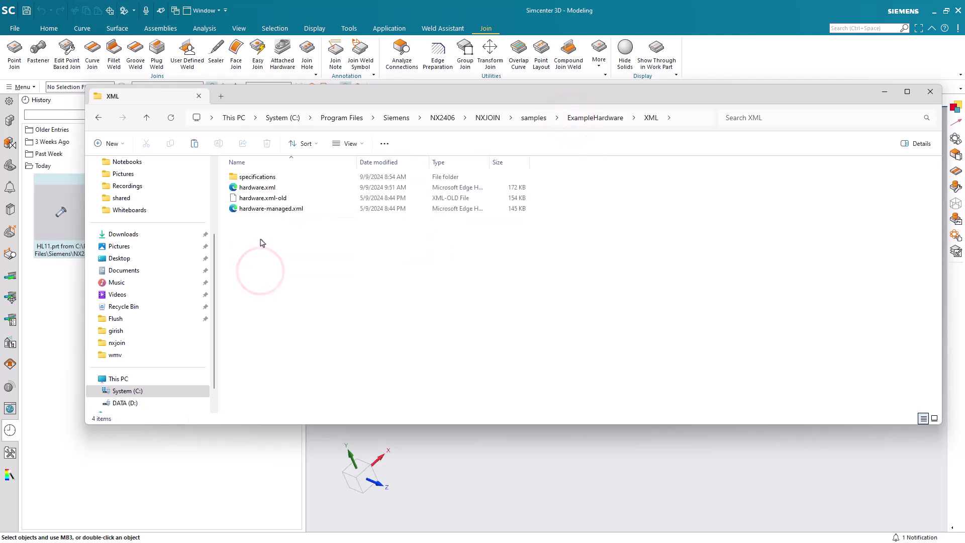
pyautogui.click(256, 188)
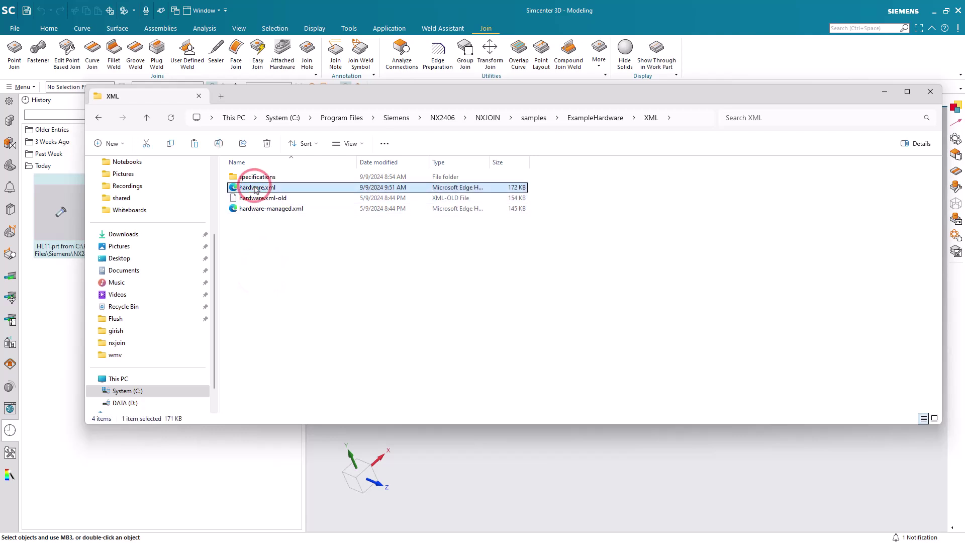
pyautogui.click(290, 201)
pyautogui.press('Delete')
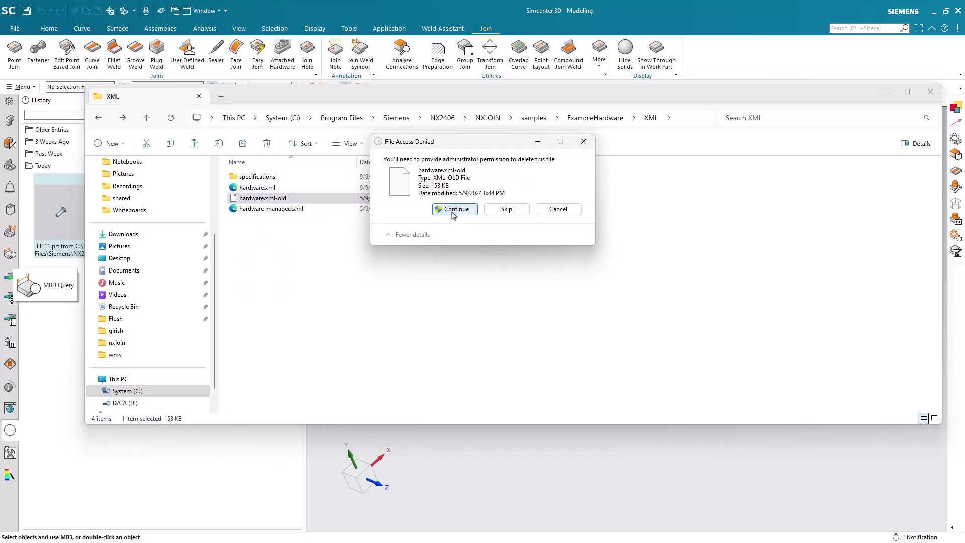
pyautogui.click(450, 210)
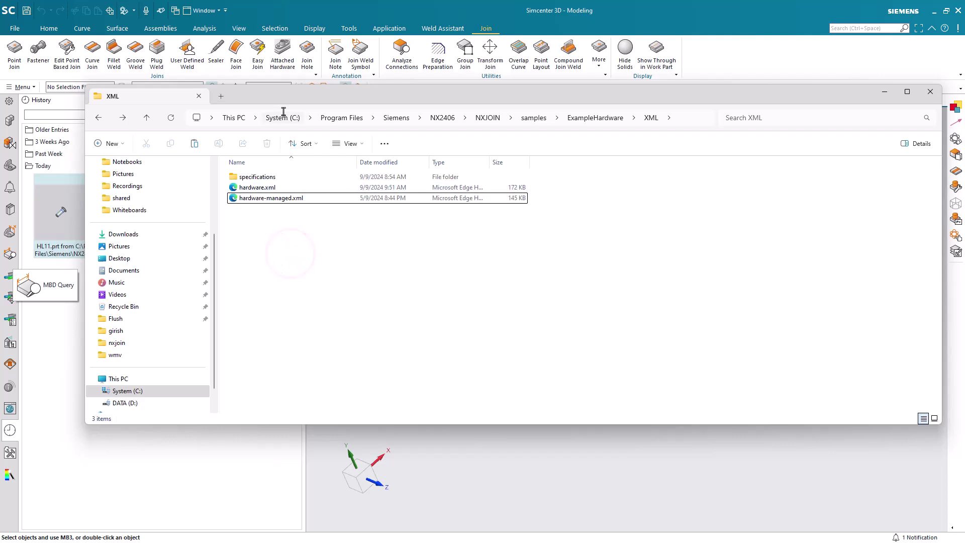
# - Make a backup duplicate of hardware.xml within the same XML folder, granting administrator permission
pyautogui.click(253, 189)
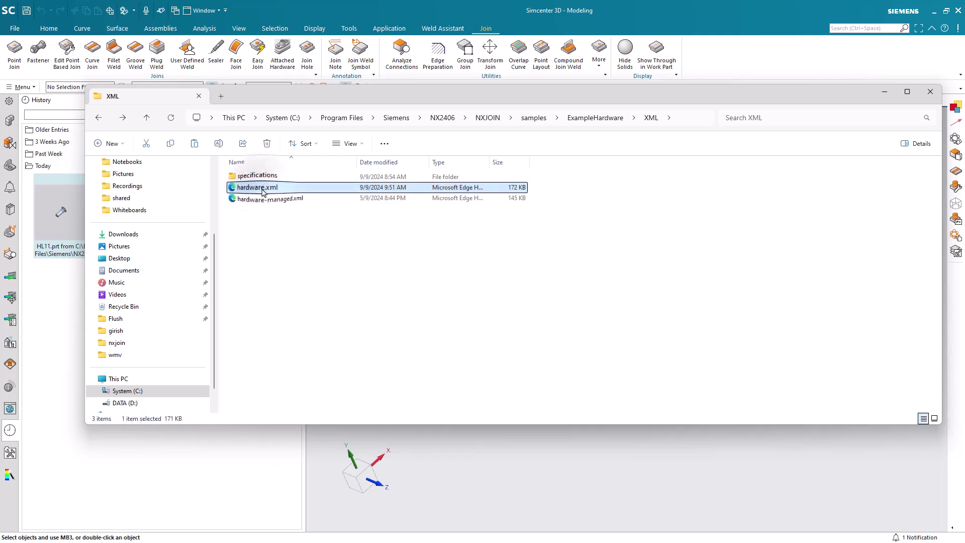
pyautogui.rightClick(262, 192)
pyautogui.click(294, 199)
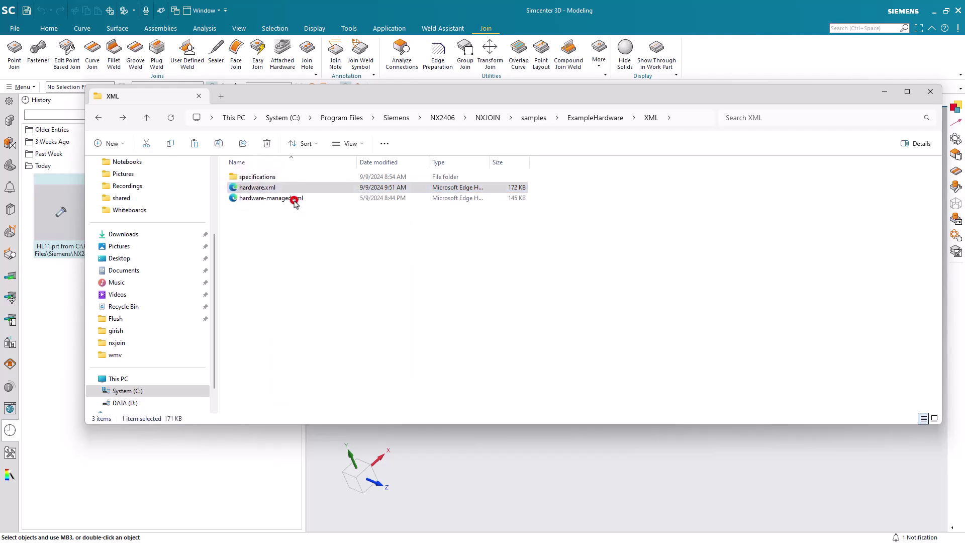
pyautogui.rightClick(287, 239)
pyautogui.click(291, 245)
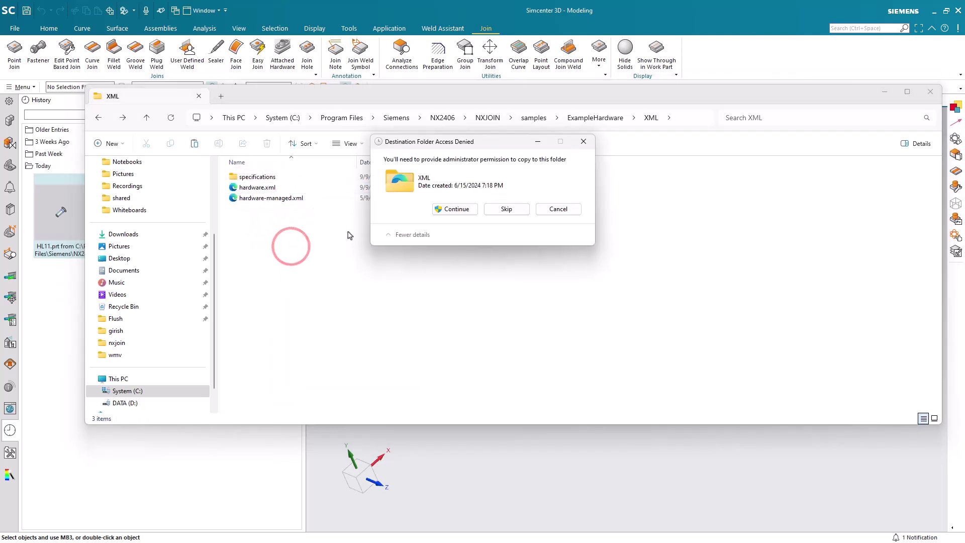
pyautogui.click(444, 210)
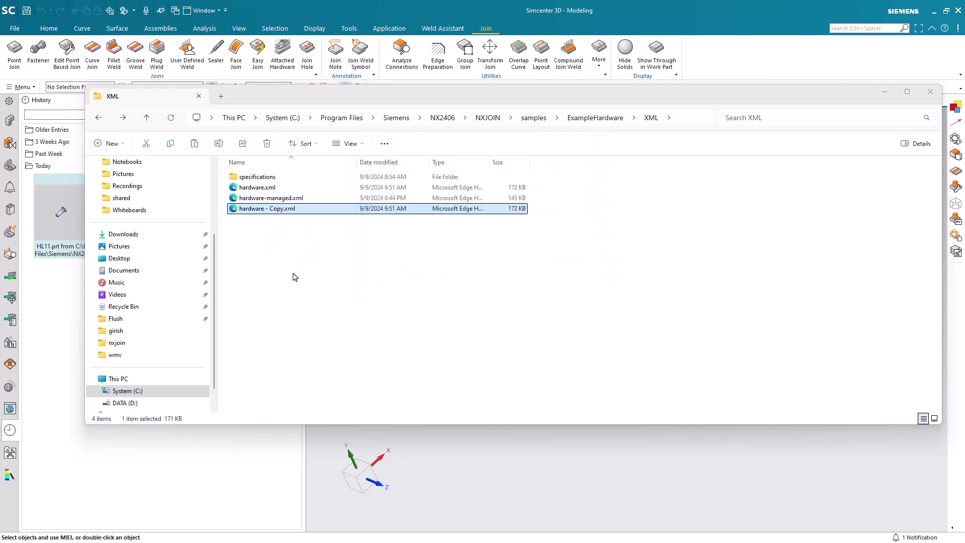
pyautogui.click(286, 213)
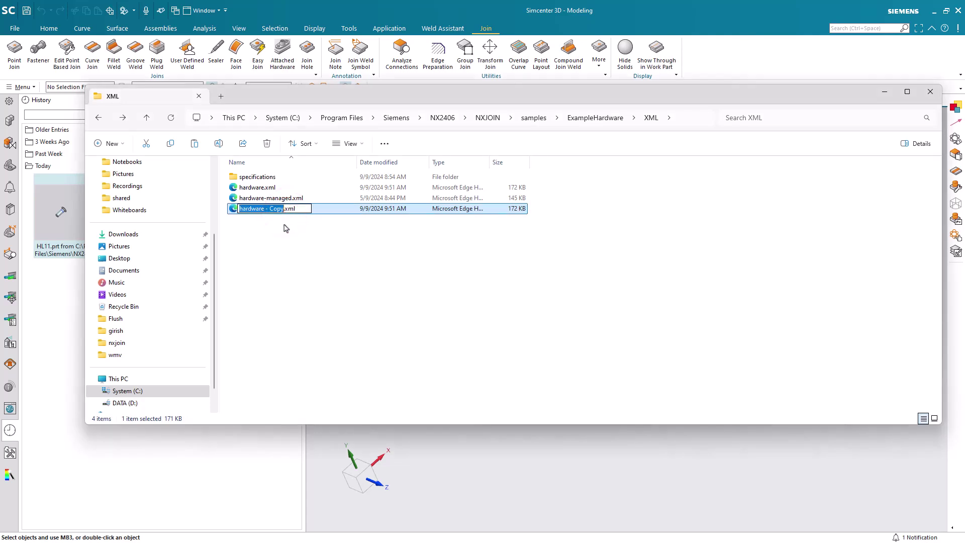
pyautogui.click(284, 227)
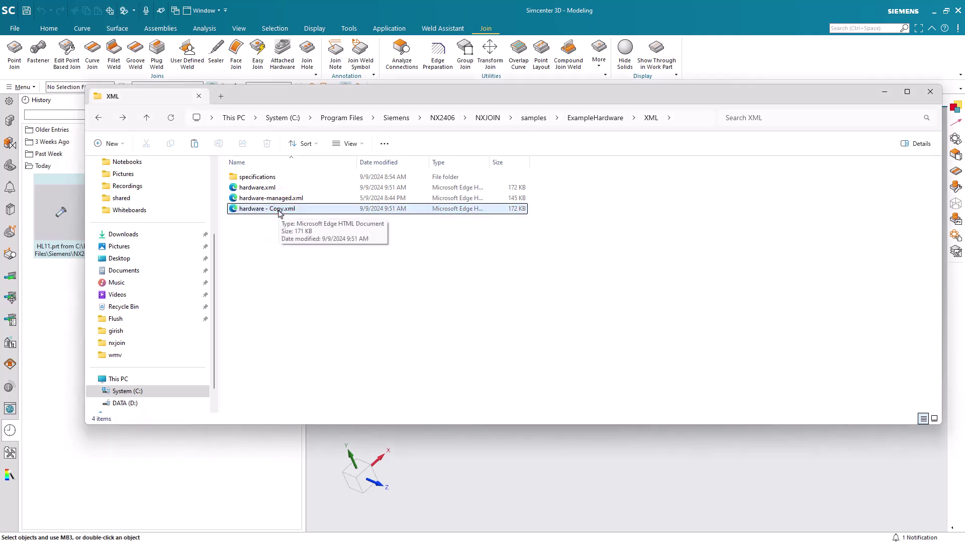
# - Copy the duplicate hardware - Copy.xml into Downloads and open that copy in Notepad
pyautogui.click(279, 212)
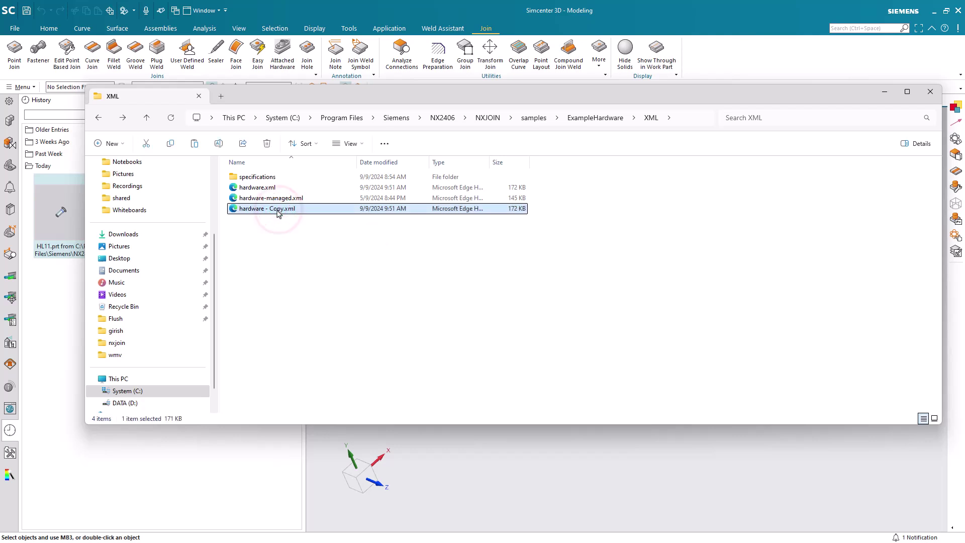
pyautogui.rightClick(278, 213)
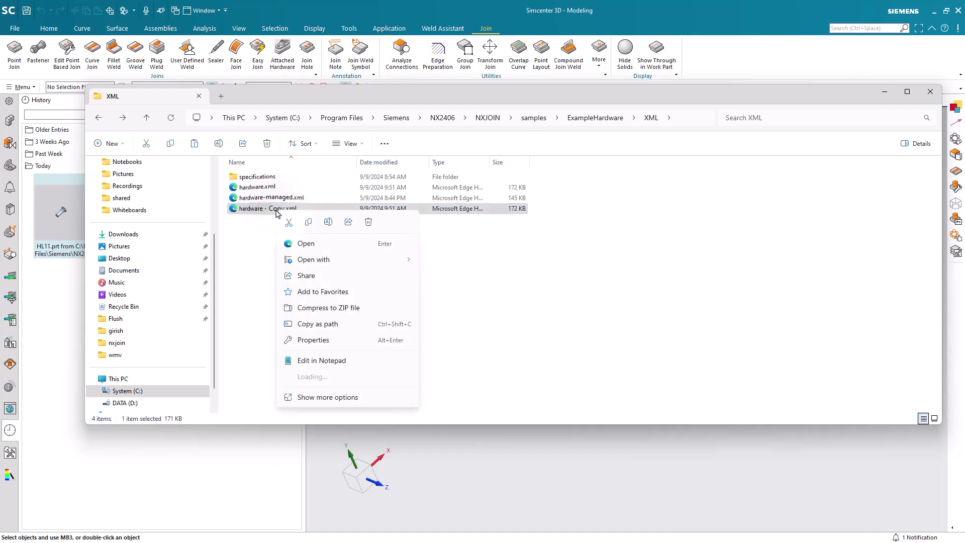
pyautogui.click(306, 222)
pyautogui.click(151, 235)
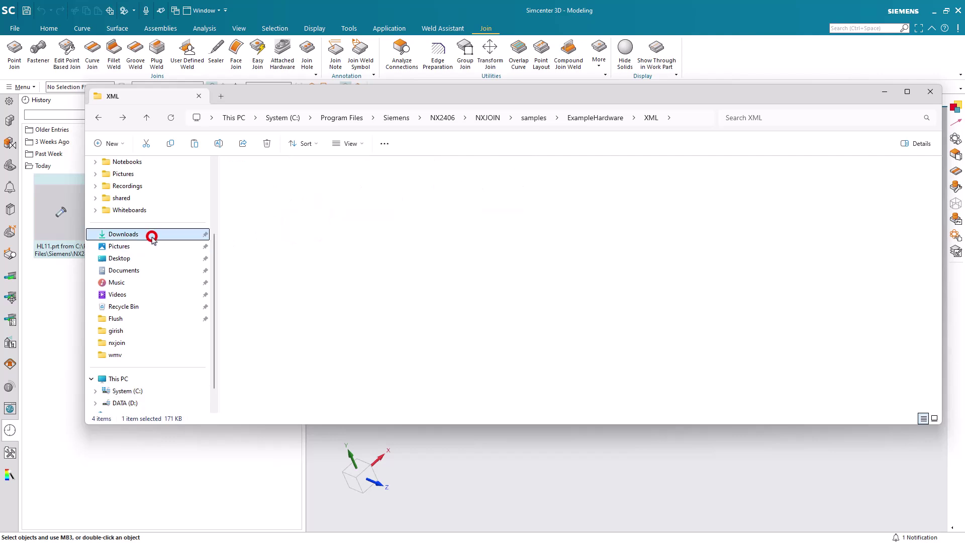
pyautogui.rightClick(829, 192)
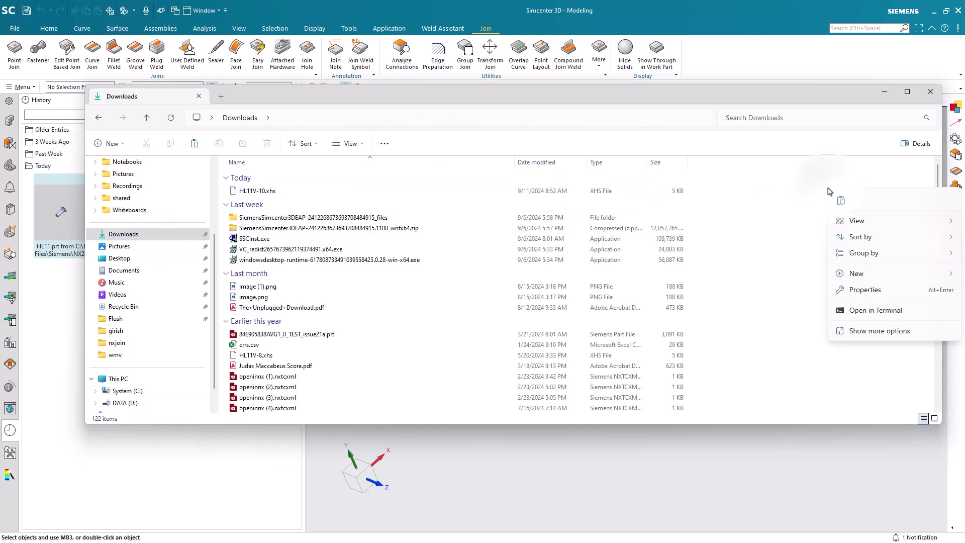
pyautogui.click(841, 201)
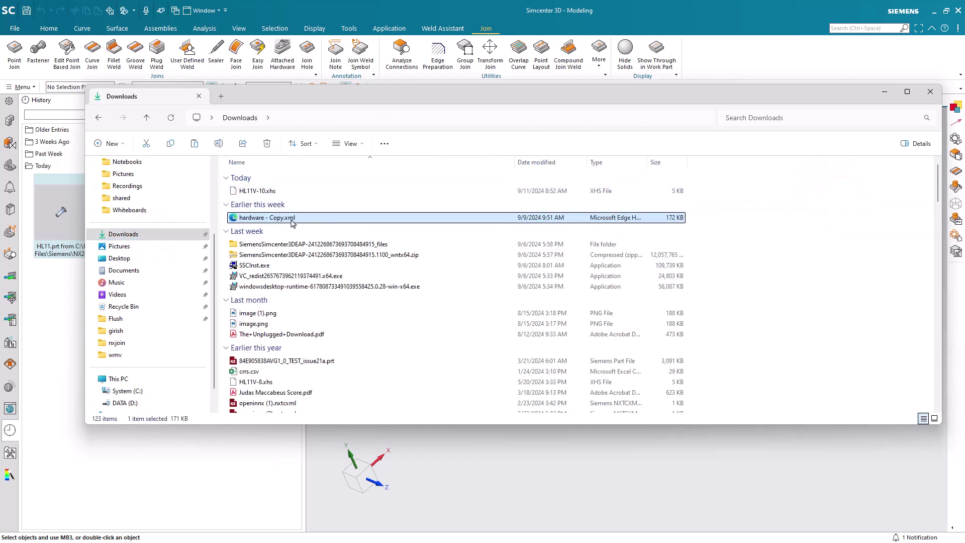
pyautogui.rightClick(285, 218)
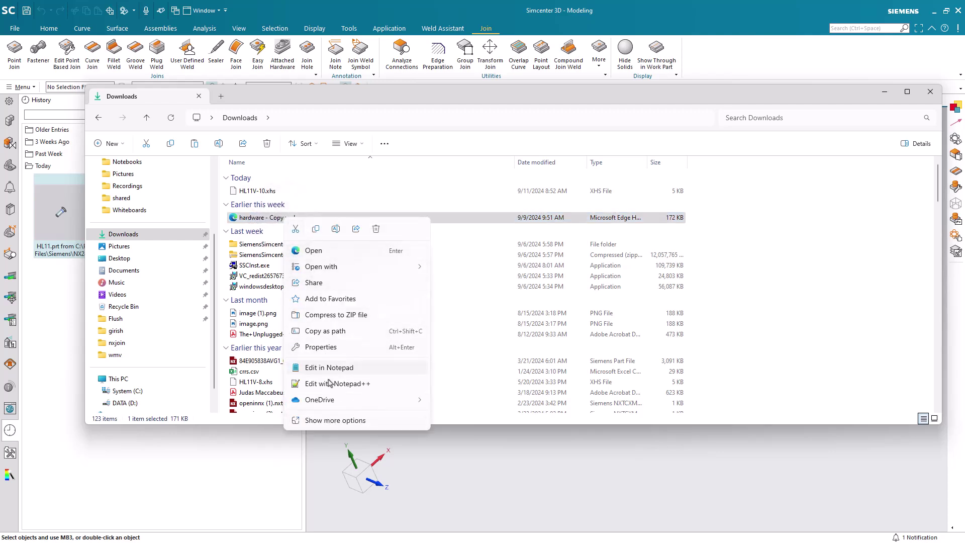
pyautogui.click(327, 368)
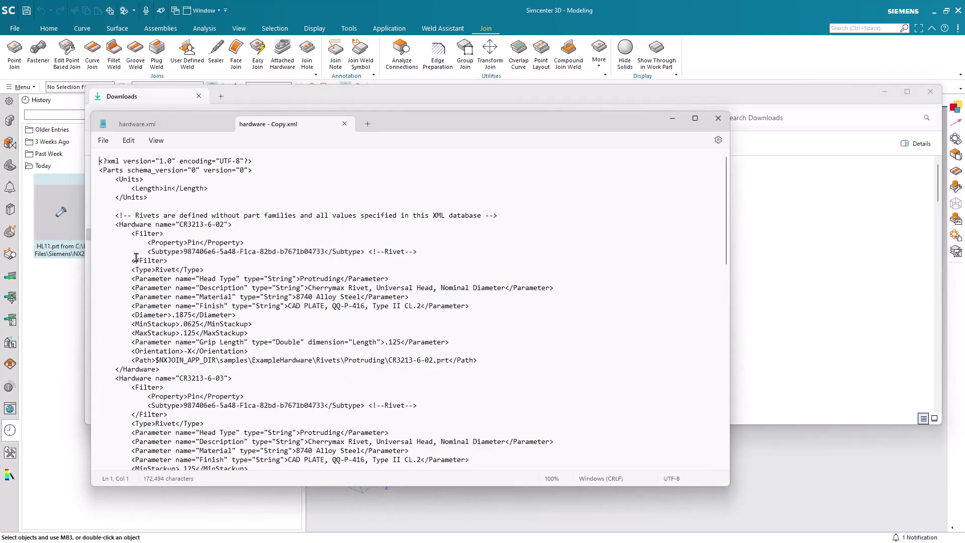
# - Examine how a hardware entry such as CR3213-6-03 is structured in hardware - Copy.xml and locate the HL11V-8 bolt entries through HL11V-8-16
pyautogui.scroll(-5, 136, 260)
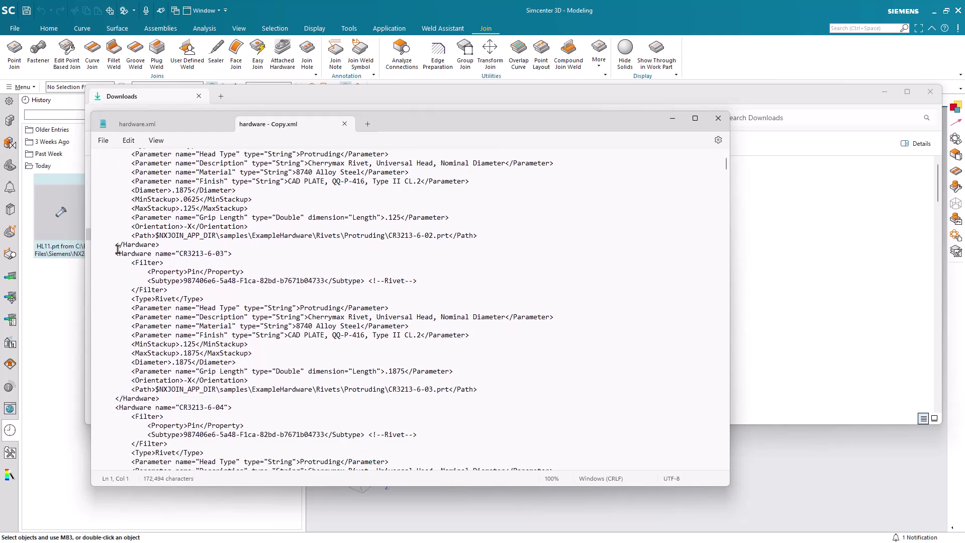
pyautogui.moveTo(111, 246); pyautogui.dragTo(224, 400)
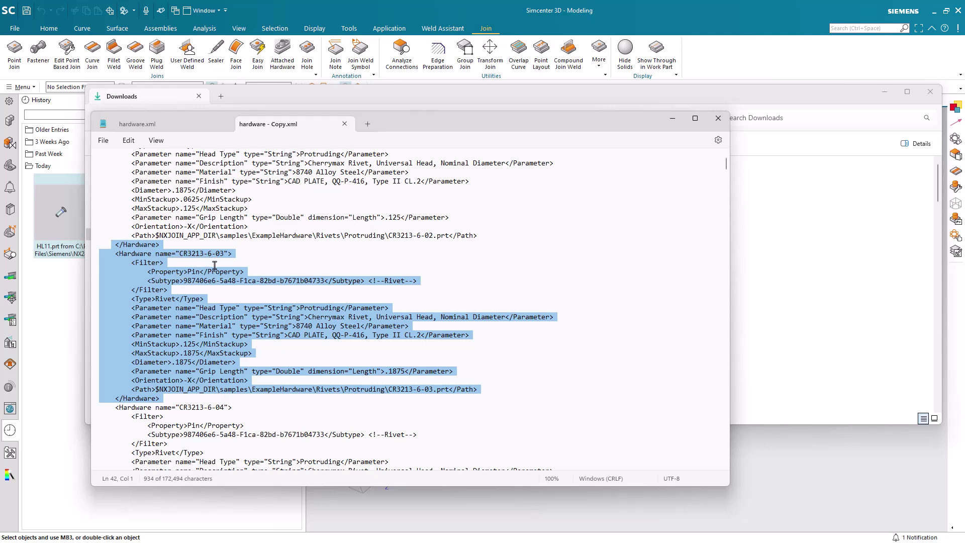
pyautogui.moveTo(726, 165); pyautogui.dragTo(713, 262)
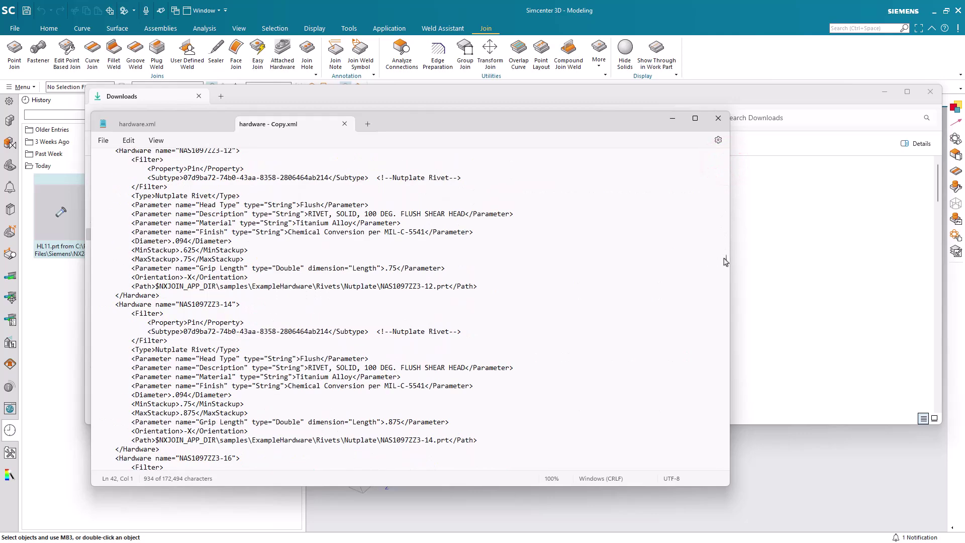
pyautogui.moveTo(728, 263); pyautogui.dragTo(711, 309)
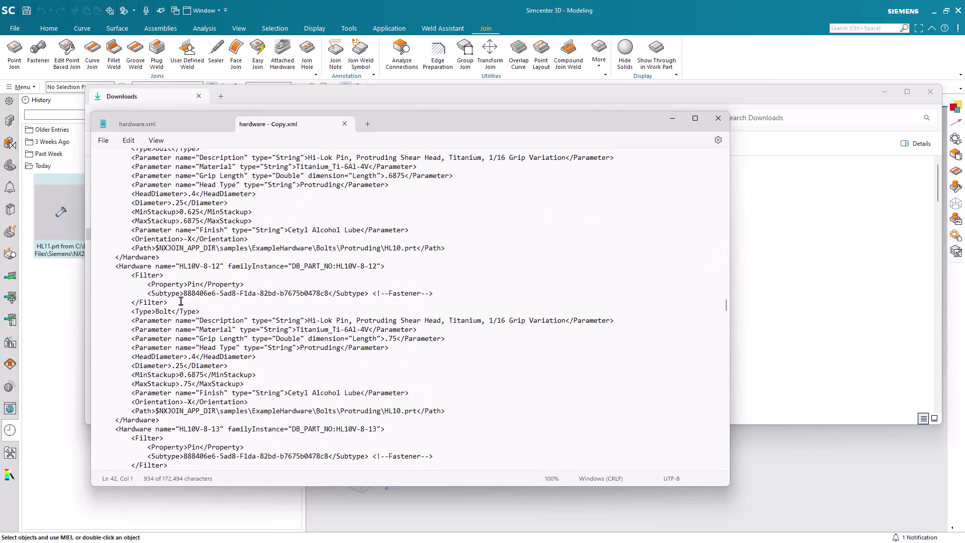
pyautogui.doubleClick(189, 266)
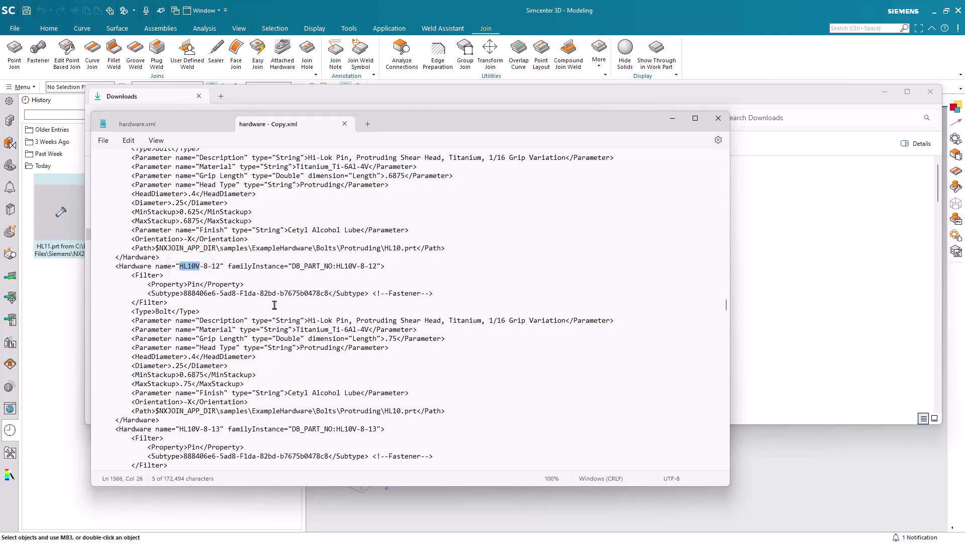
pyautogui.moveTo(726, 308); pyautogui.dragTo(720, 329)
pyautogui.scroll(-7, 586, 346)
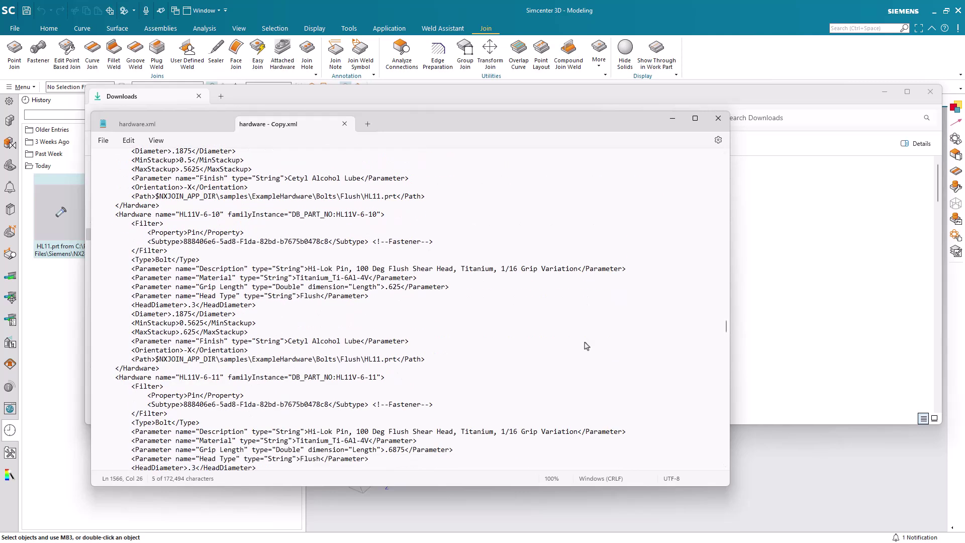
pyautogui.moveTo(727, 394)
pyautogui.mouseDown()
pyautogui.moveTo(720, 390)
pyautogui.moveTo(724, 397)
pyautogui.mouseUp()
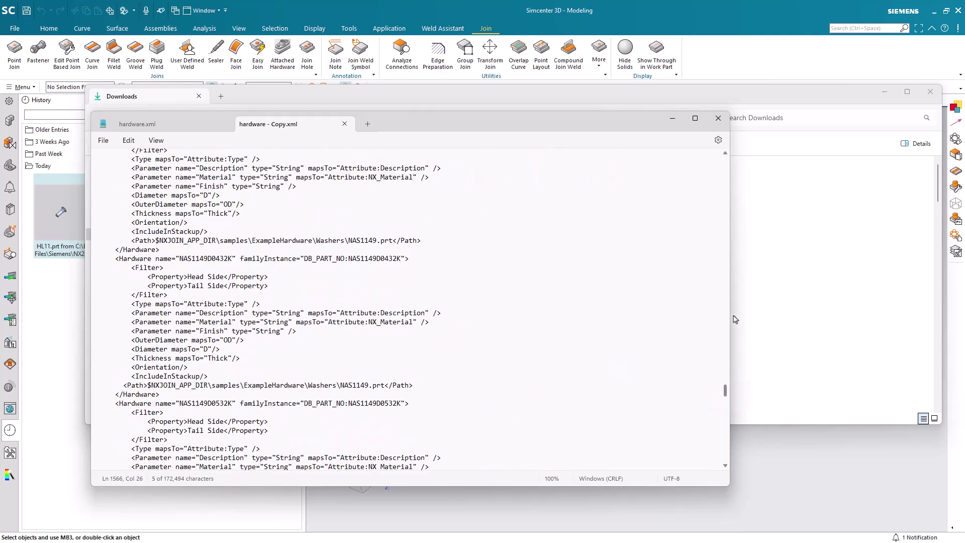
pyautogui.moveTo(725, 316); pyautogui.dragTo(727, 317)
pyautogui.scroll(-13, 678, 333)
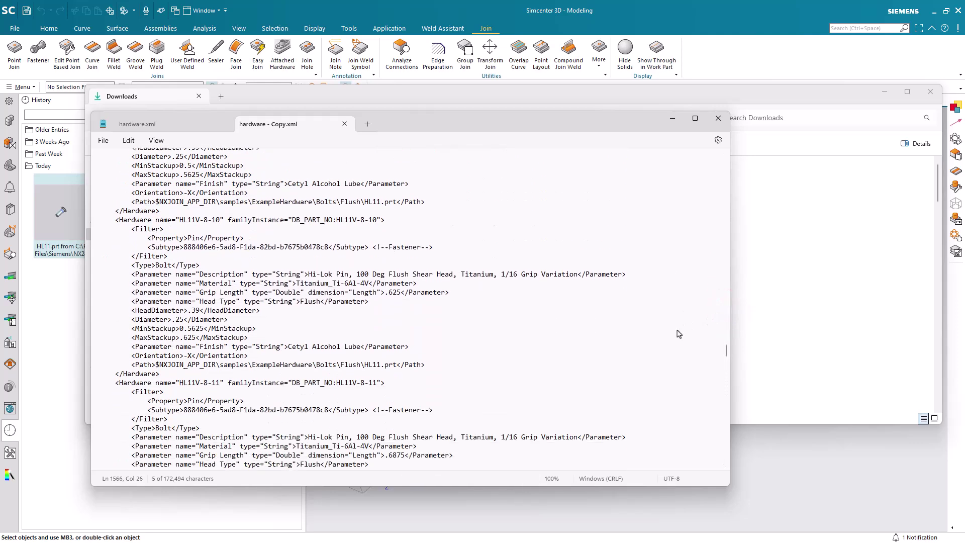
pyautogui.scroll(-14, 678, 334)
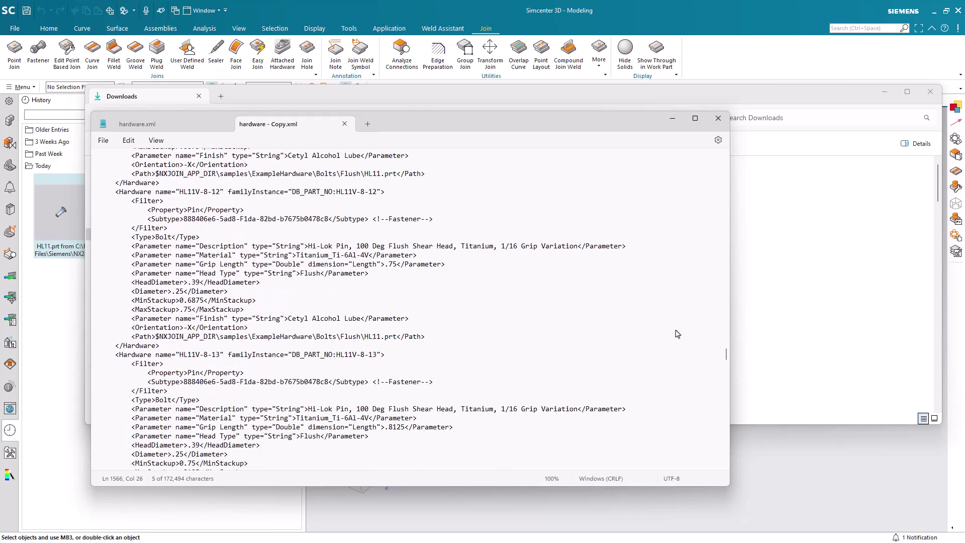
pyautogui.scroll(-16, 676, 334)
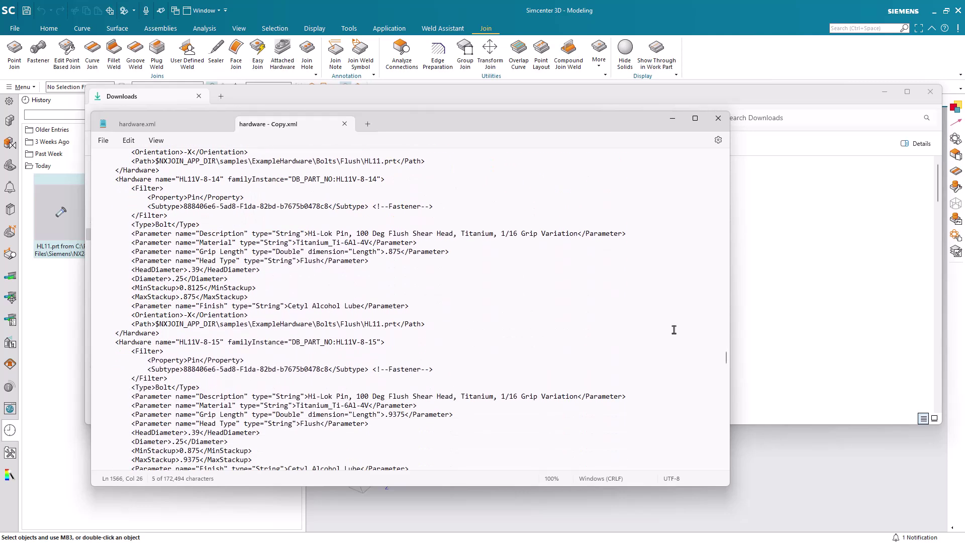
pyautogui.scroll(-1, 672, 332)
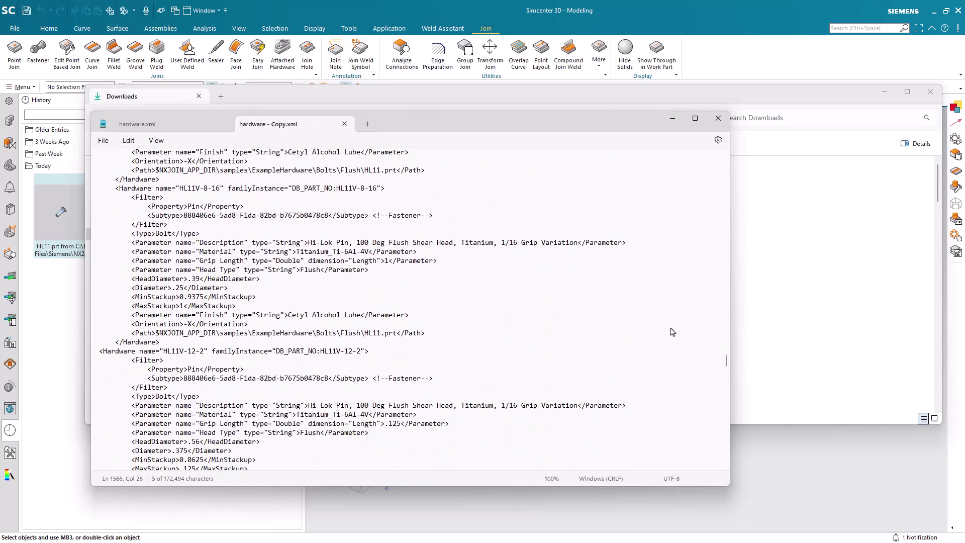
# - Copy the block of HL11V-8-2 through HL11V-8-16 hardware entries from hardware - Copy.xml into a new empty Notepad document
pyautogui.click(218, 341)
pyautogui.moveTo(211, 341); pyautogui.dragTo(93, 418)
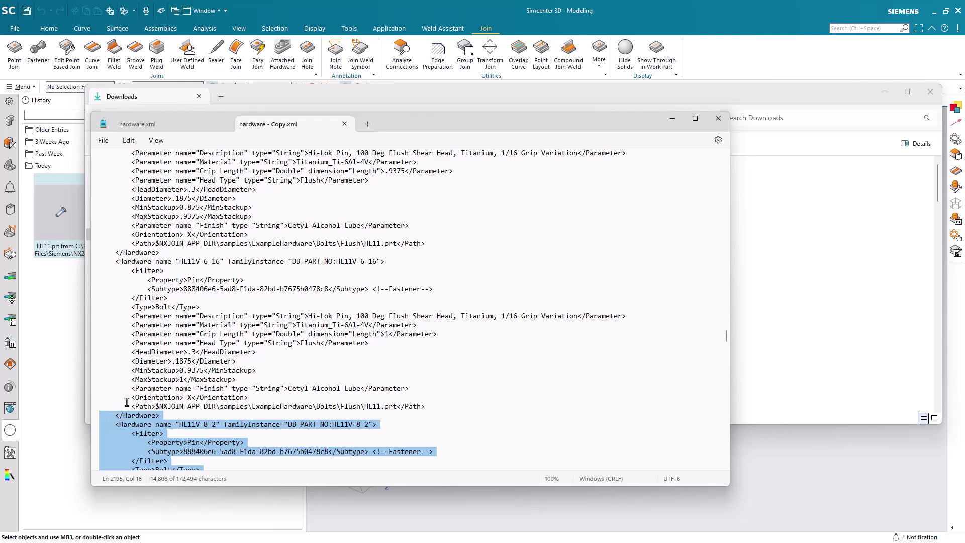
pyautogui.rightClick(138, 418)
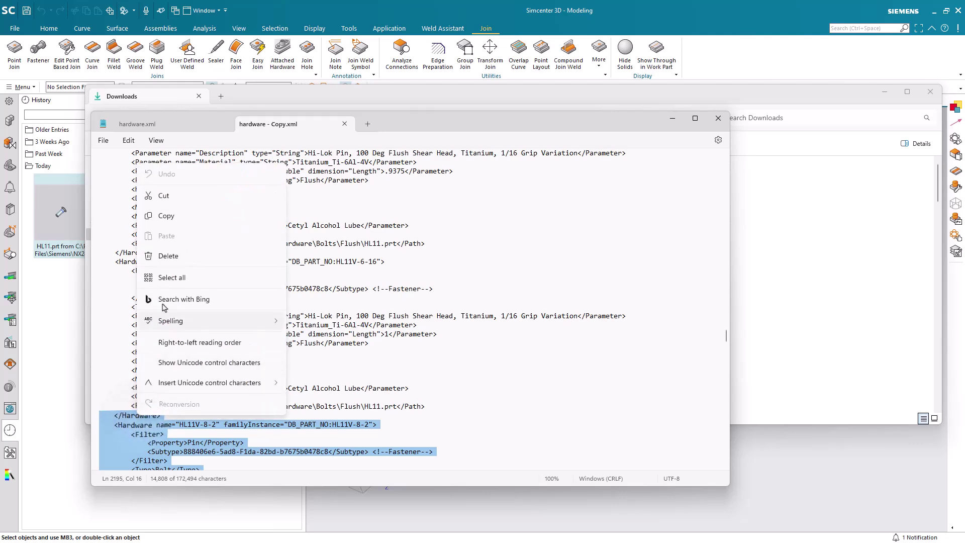
pyautogui.click(167, 217)
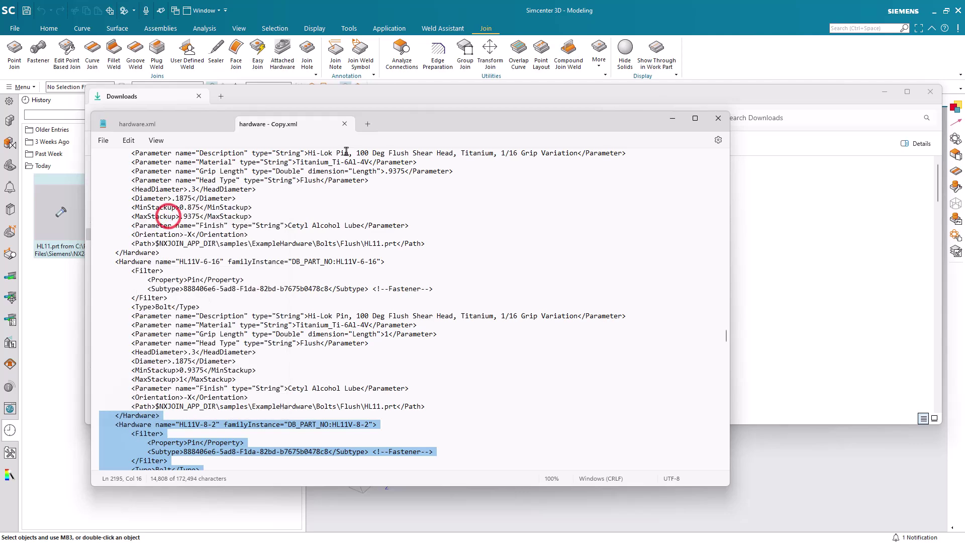
pyautogui.click(366, 124)
pyautogui.rightClick(214, 218)
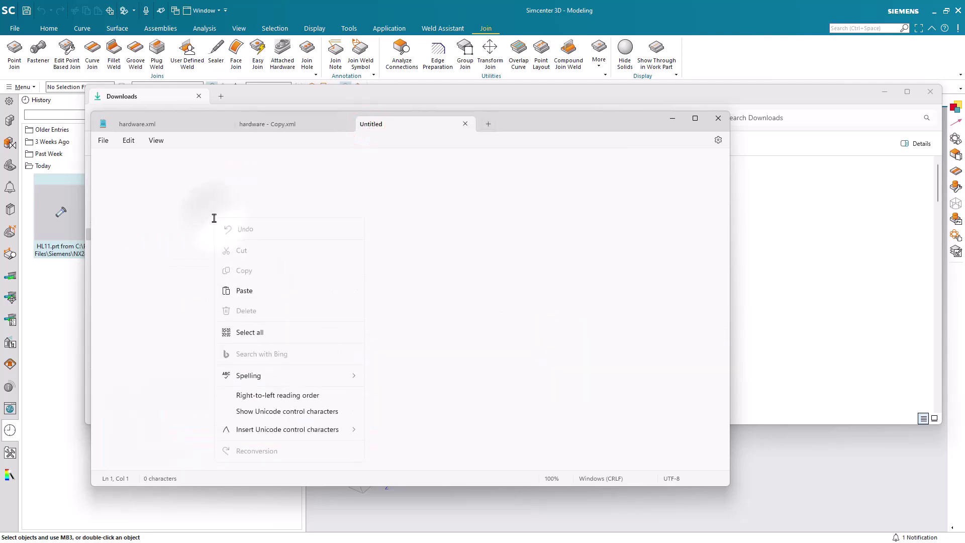
pyautogui.click(243, 288)
pyautogui.scroll(6, 259, 299)
pyautogui.click(727, 410)
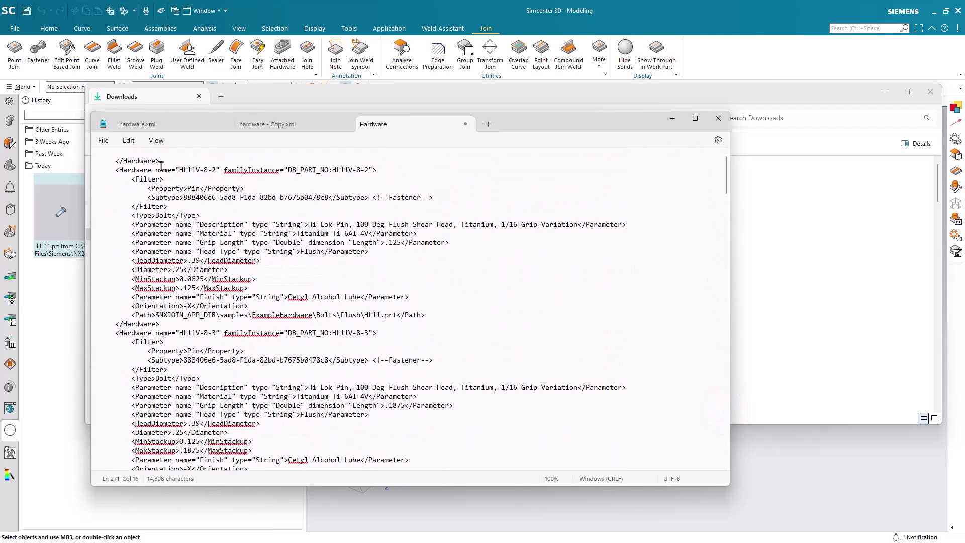
# - Replace every "-8-" with "-10-" in the new document's hardware entries
pyautogui.click(128, 141)
pyautogui.click(138, 312)
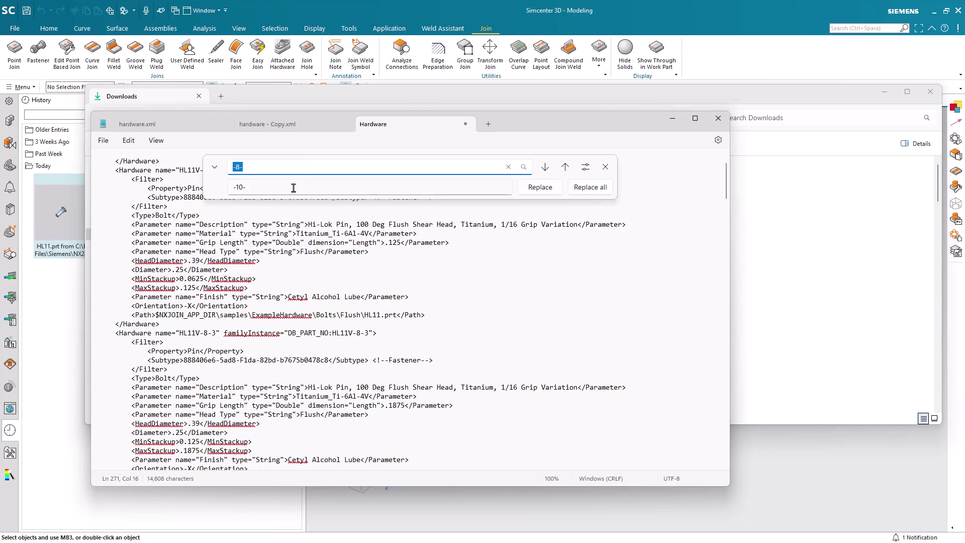
pyautogui.click(590, 187)
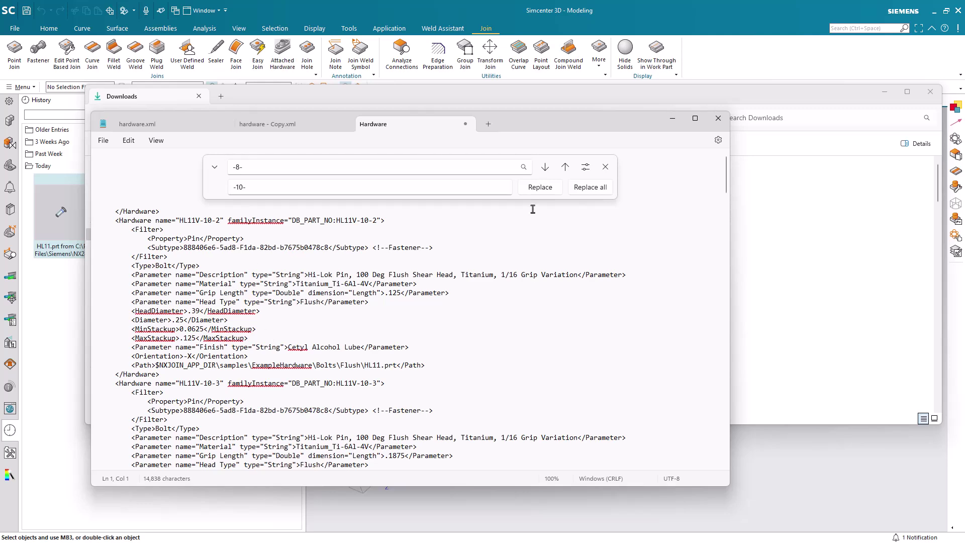
pyautogui.click(605, 167)
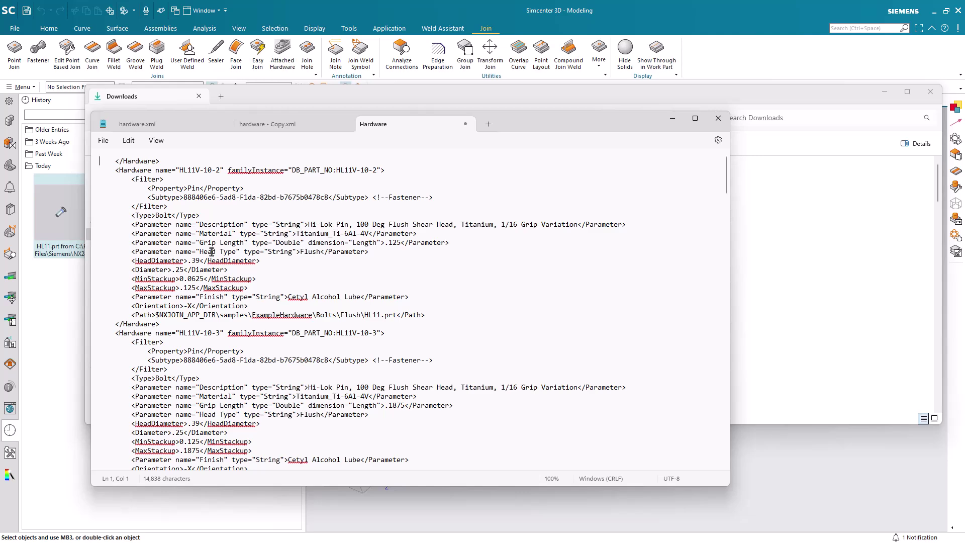
# - Replace every <HeadDiameter>.39</HeadDiameter> with <HeadDiameter>.47</HeadDiameter> in the HL11V-10 entries
pyautogui.click(130, 140)
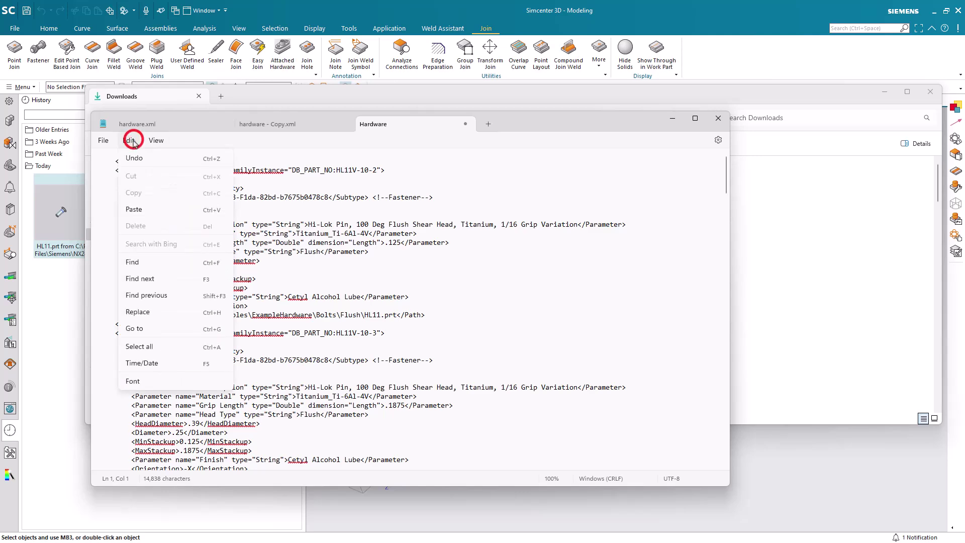
pyautogui.click(157, 313)
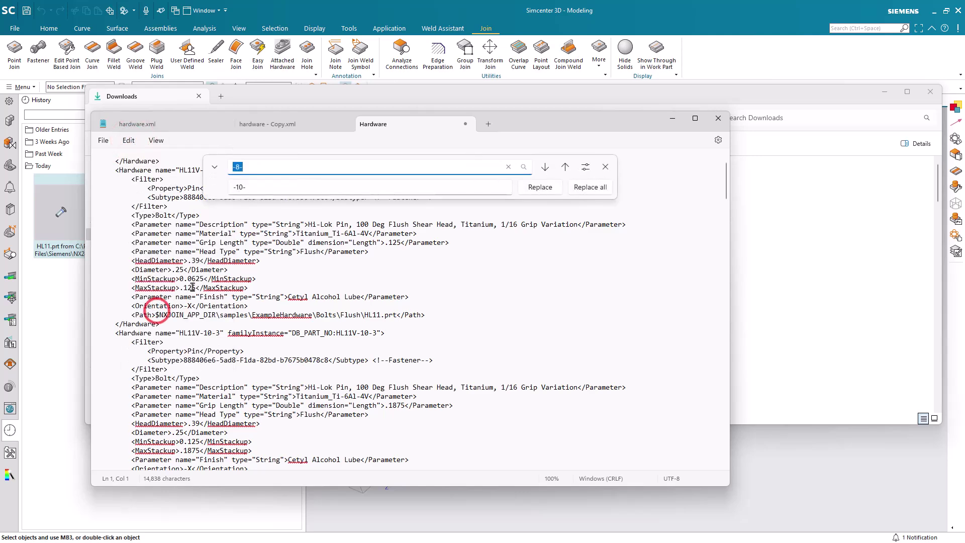
pyautogui.moveTo(266, 261); pyautogui.dragTo(131, 261)
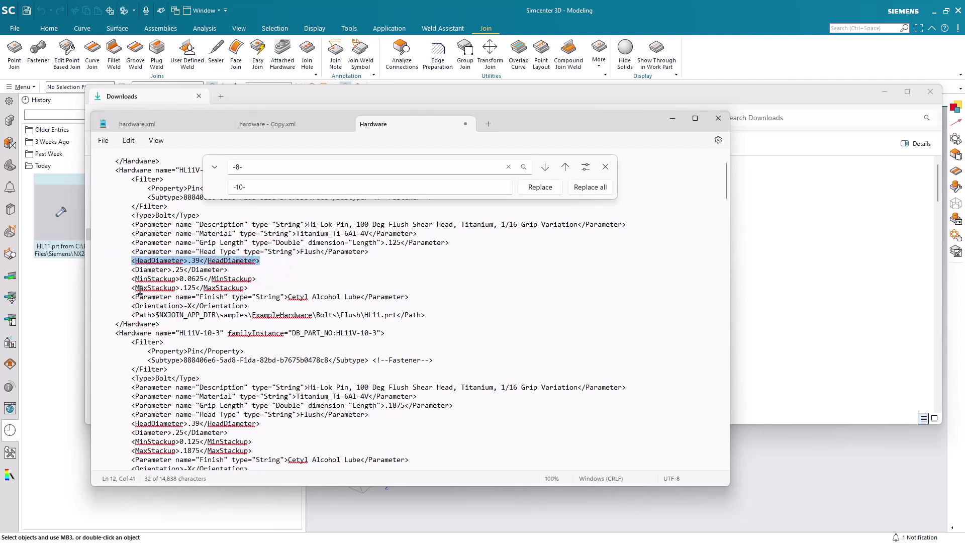
pyautogui.click(261, 168)
pyautogui.moveTo(250, 167); pyautogui.dragTo(229, 187)
pyautogui.hotkey('ctrl', 'v')
pyautogui.click(254, 185)
pyautogui.hotkey('ctrl', 'v')
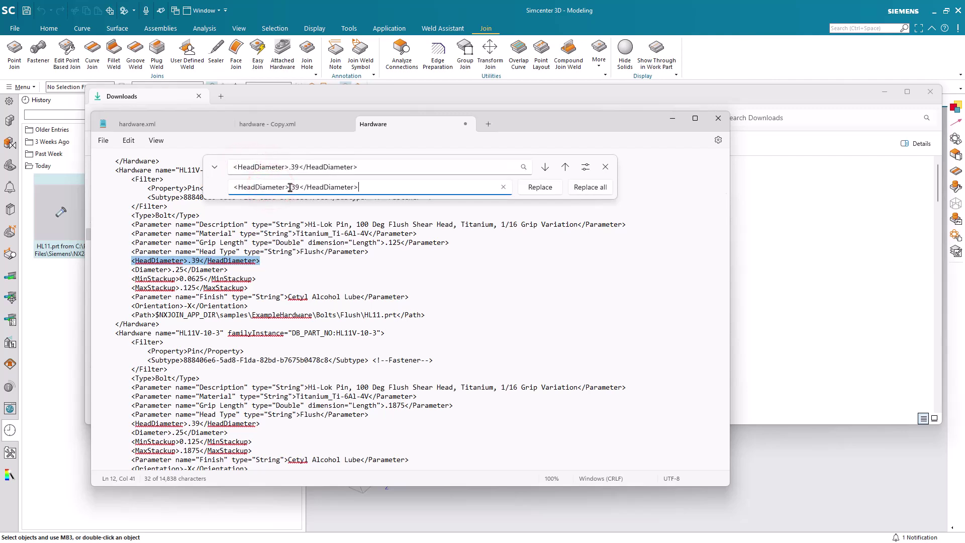
pyautogui.click(297, 187)
pyautogui.press('BackSpace')
pyautogui.press('BackSpace')
pyautogui.write('41')
pyautogui.click(589, 188)
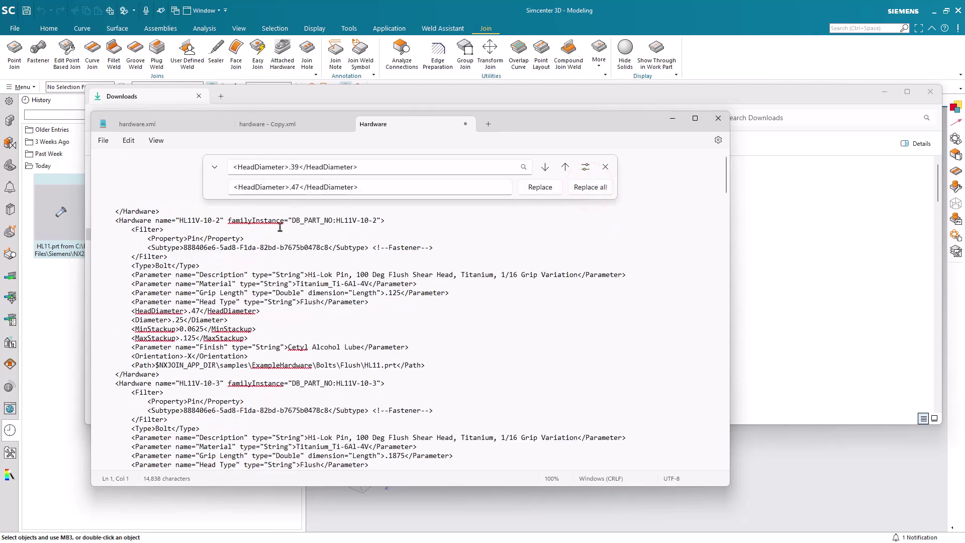
# - Replace every <Diameter>.25</Diameter> with <Diameter>.3125</Diameter> in the HL11V-10 entries and close the replace bar
pyautogui.moveTo(228, 321); pyautogui.dragTo(131, 327)
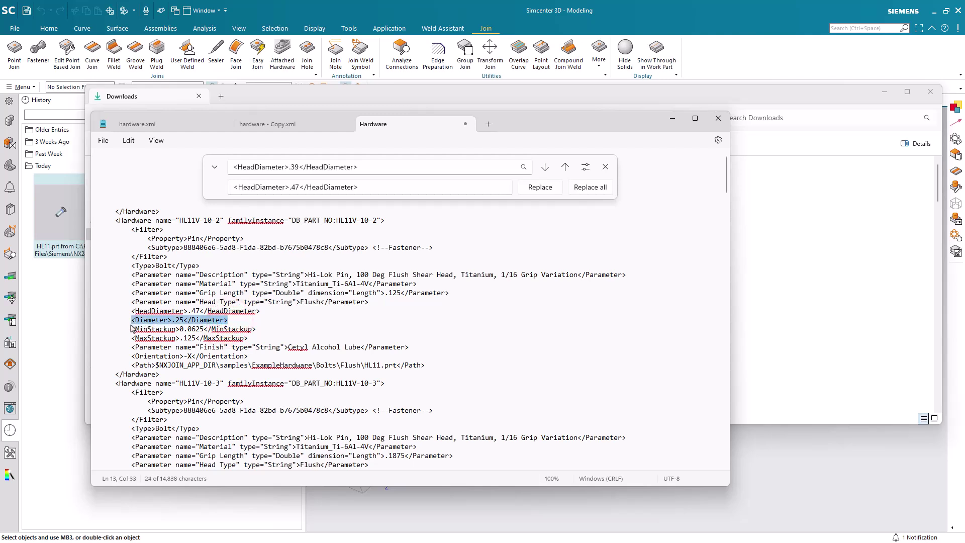
pyautogui.click(362, 167)
pyautogui.hotkey('ctrl', 'a')
pyautogui.hotkey('ctrl', 'v')
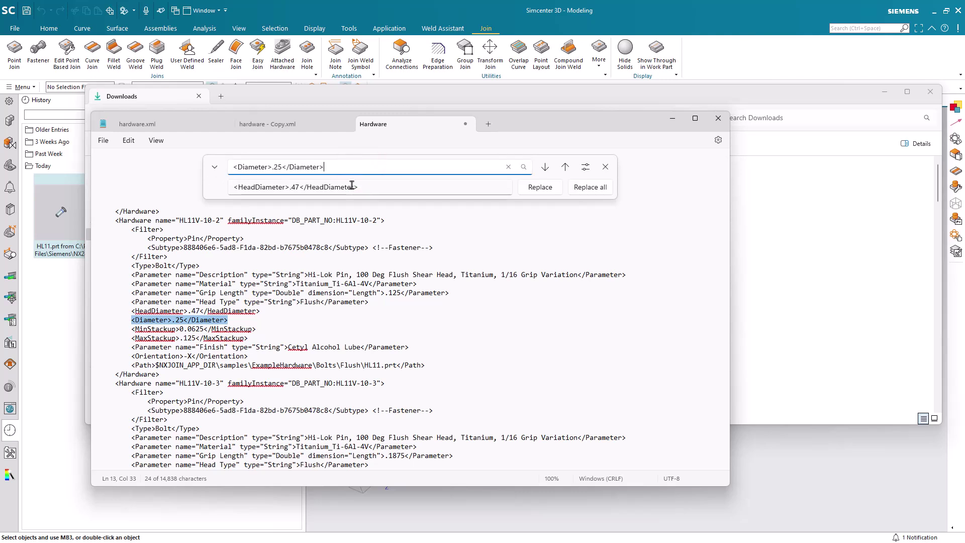
pyautogui.click(365, 186)
pyautogui.hotkey('ctrl', 'a')
pyautogui.hotkey('ctrl', 'v')
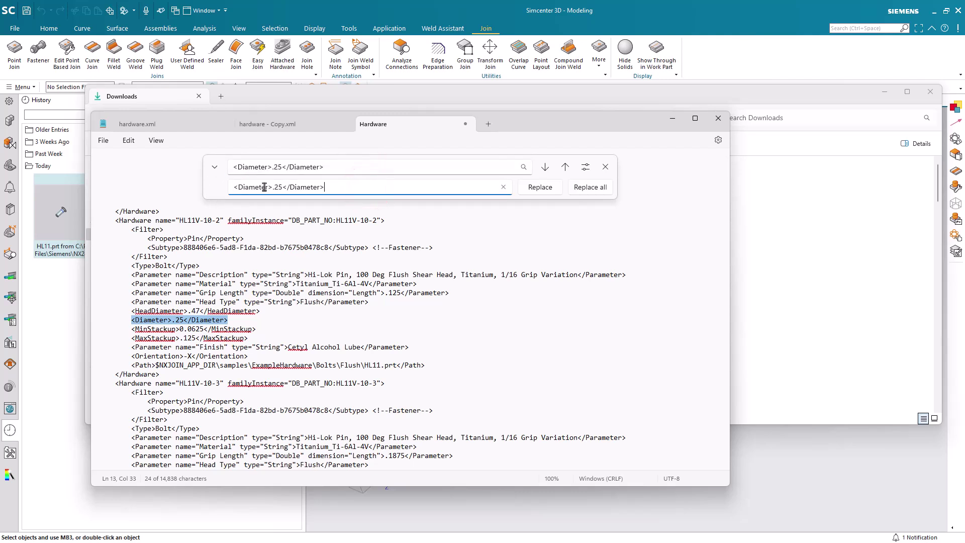
pyautogui.click(282, 188)
pyautogui.press('BackSpace')
pyautogui.press('BackSpace')
pyautogui.write('3125')
pyautogui.click(592, 188)
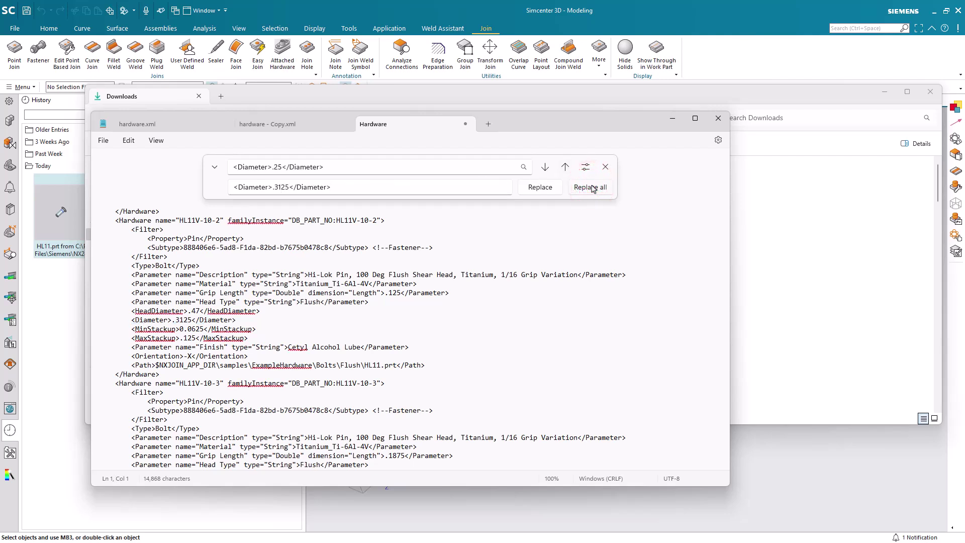
pyautogui.click(606, 167)
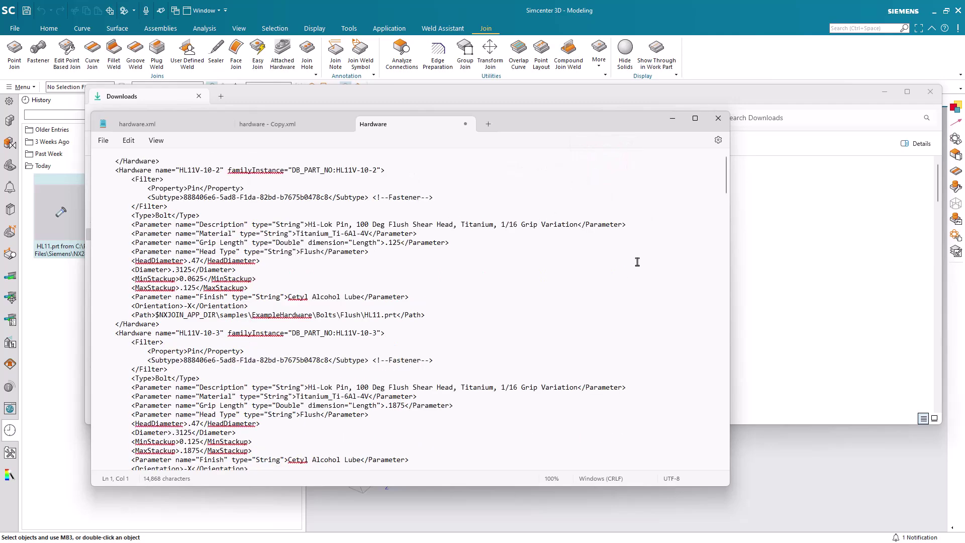
# - Copy the whole edited block of HL11V-10-2 through HL11V-10-16 entries to the clipboard
pyautogui.moveTo(727, 185); pyautogui.dragTo(691, 465)
pyautogui.scroll(-1, 577, 465)
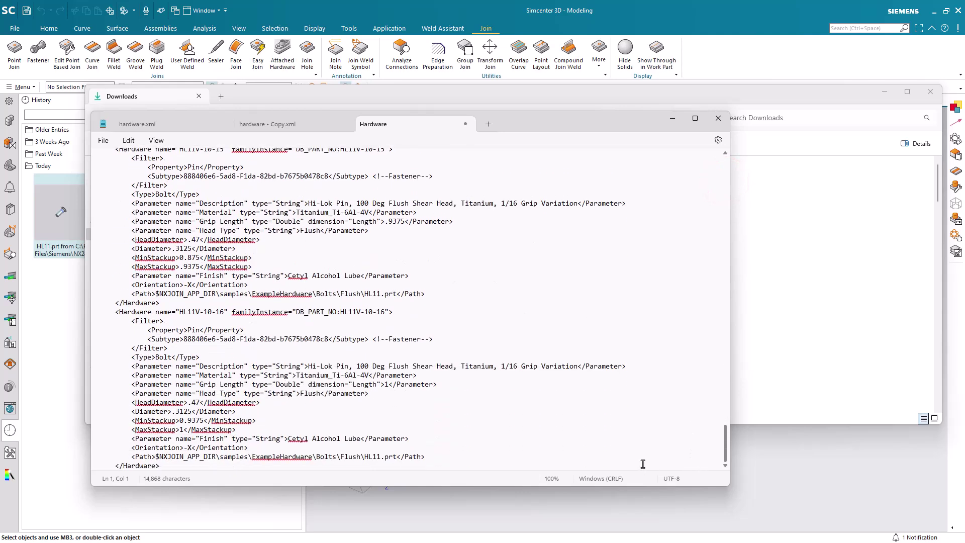
pyautogui.moveTo(198, 466); pyautogui.dragTo(94, 117)
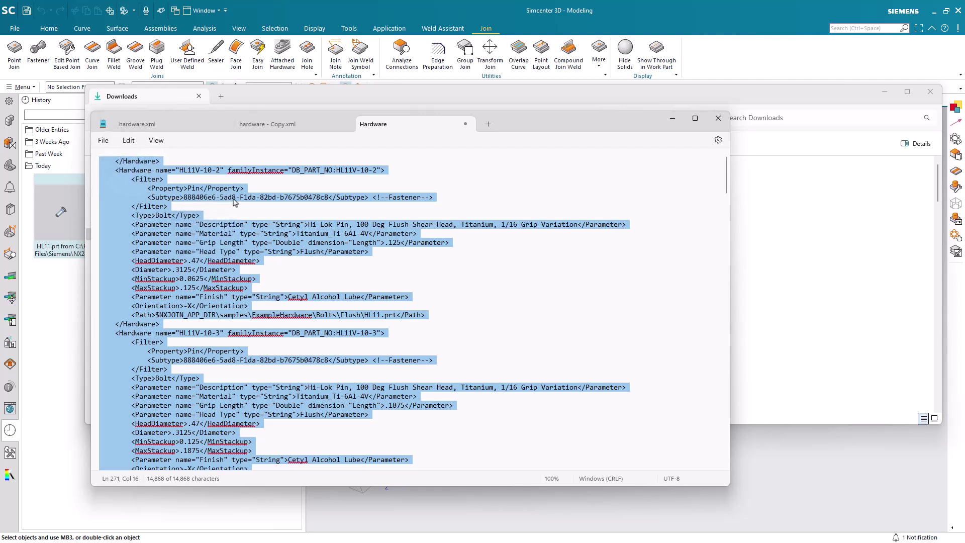
pyautogui.click(129, 140)
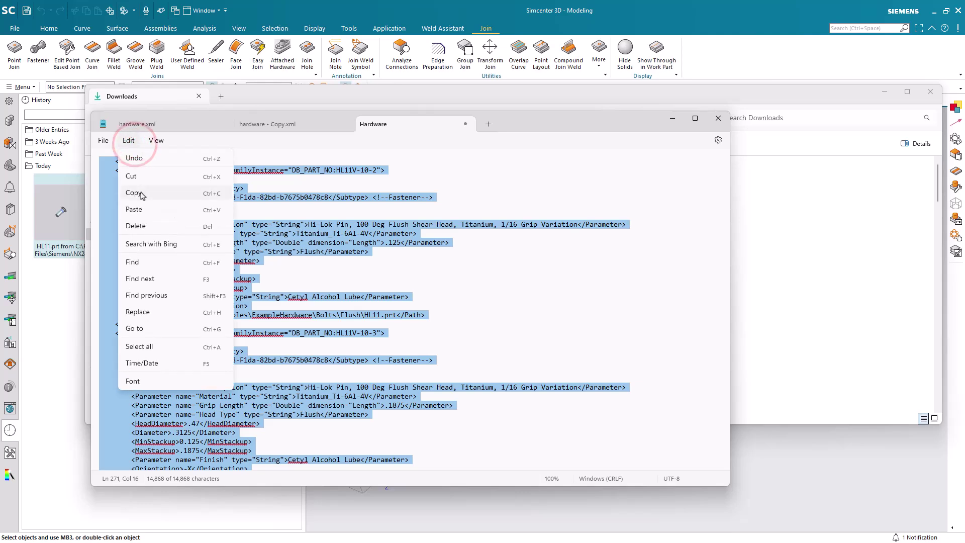
pyautogui.click(141, 190)
# - Paste the copied HL11V-10 entries into hardware - Copy.xml on a new line between the HL11V-8-16 and HL11V-12-2 entries
pyautogui.click(302, 121)
pyautogui.rightClick(297, 344)
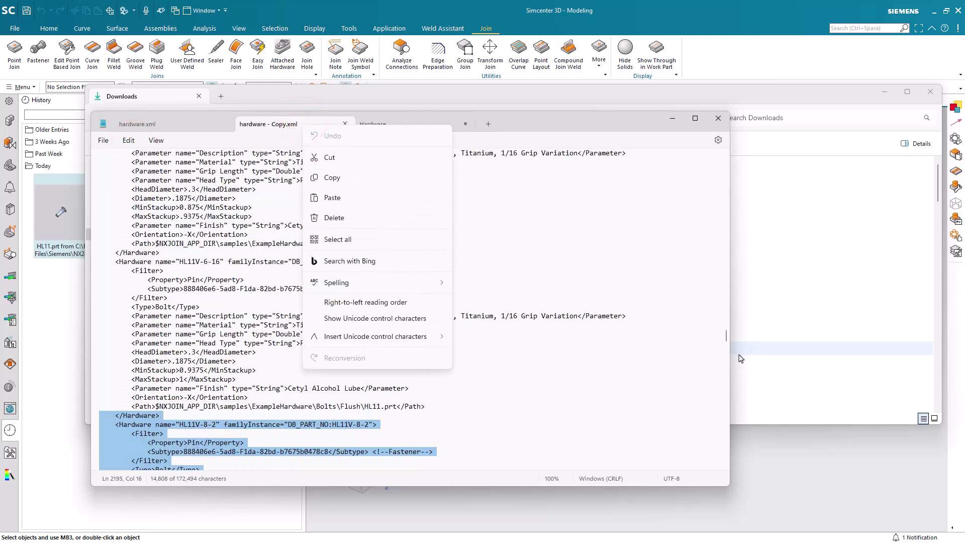
pyautogui.moveTo(726, 358); pyautogui.dragTo(726, 392)
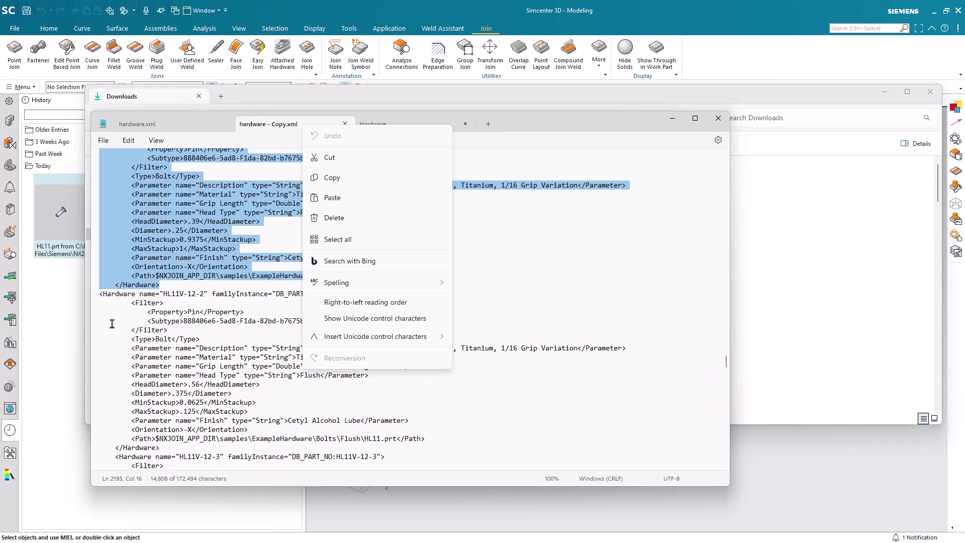
pyautogui.scroll(4, 115, 327)
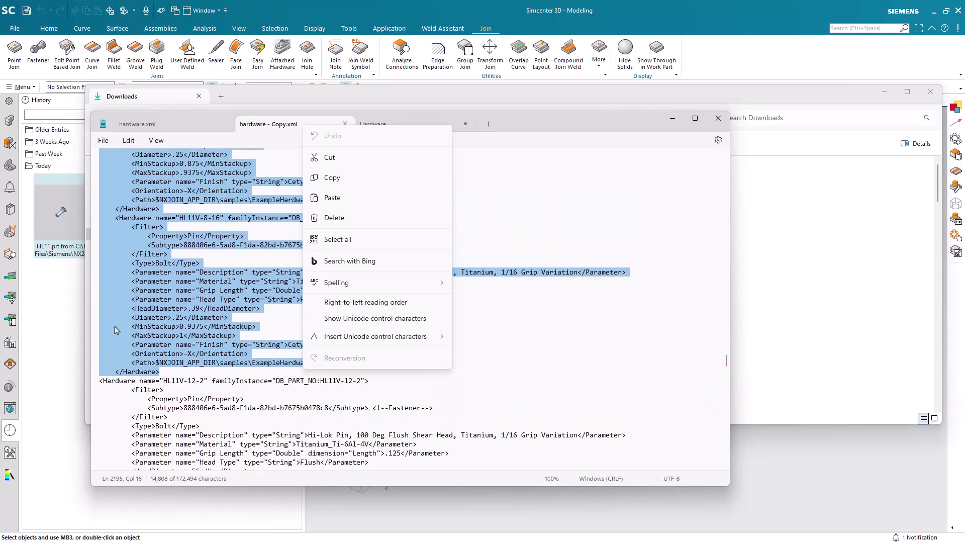
pyautogui.scroll(-1, 115, 329)
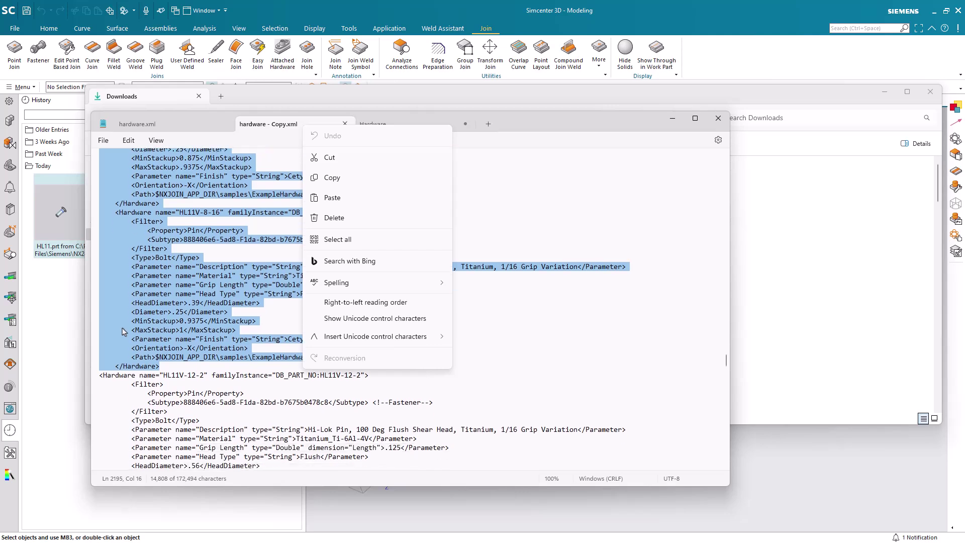
pyautogui.click(180, 364)
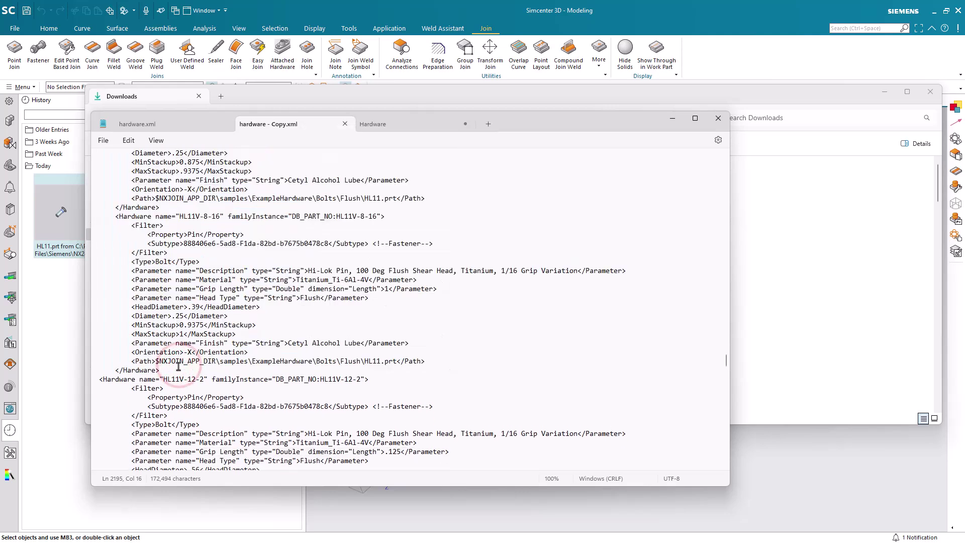
pyautogui.press('Return')
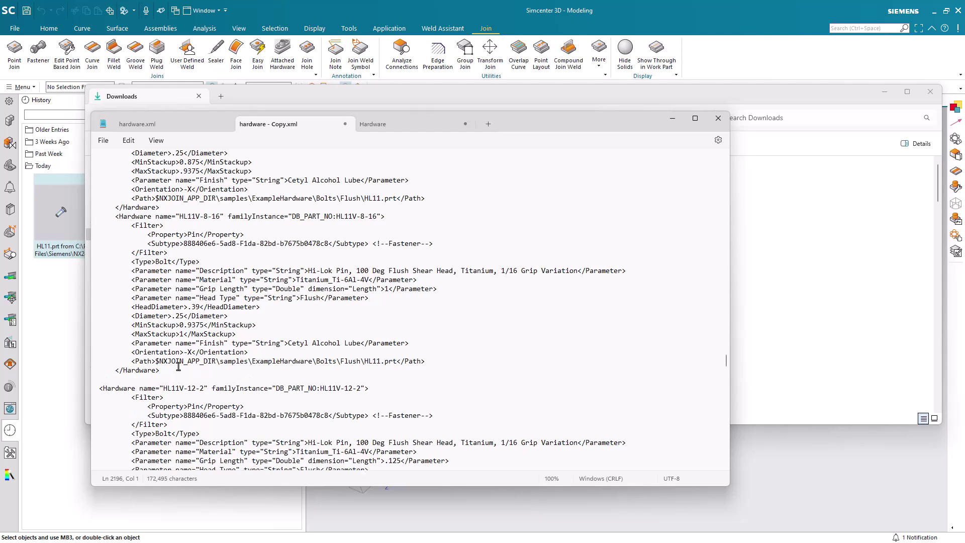
pyautogui.click(129, 141)
pyautogui.click(133, 205)
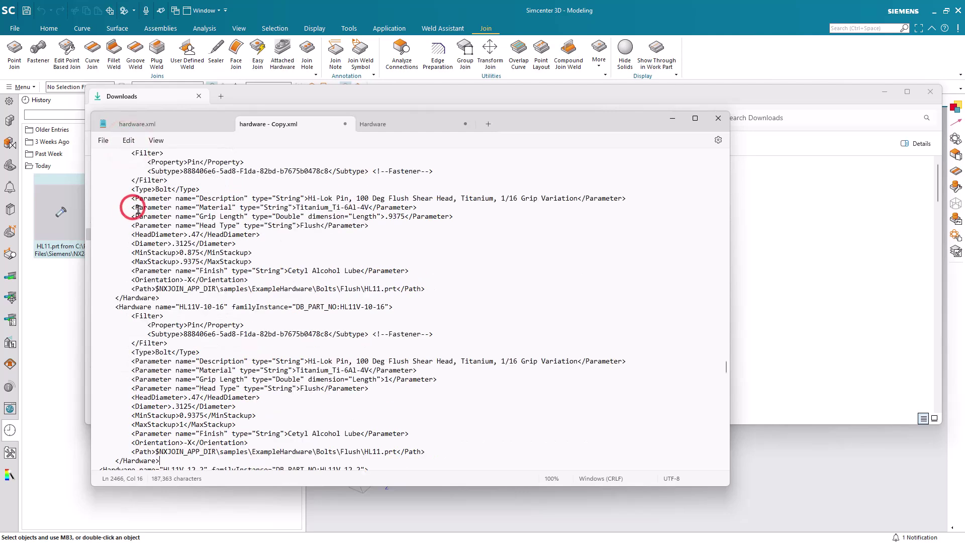
# - Delete the duplicate </Hardware> closing tag just before the HL11V-10-2 entry in hardware.xml
pyautogui.scroll(-3, 176, 265)
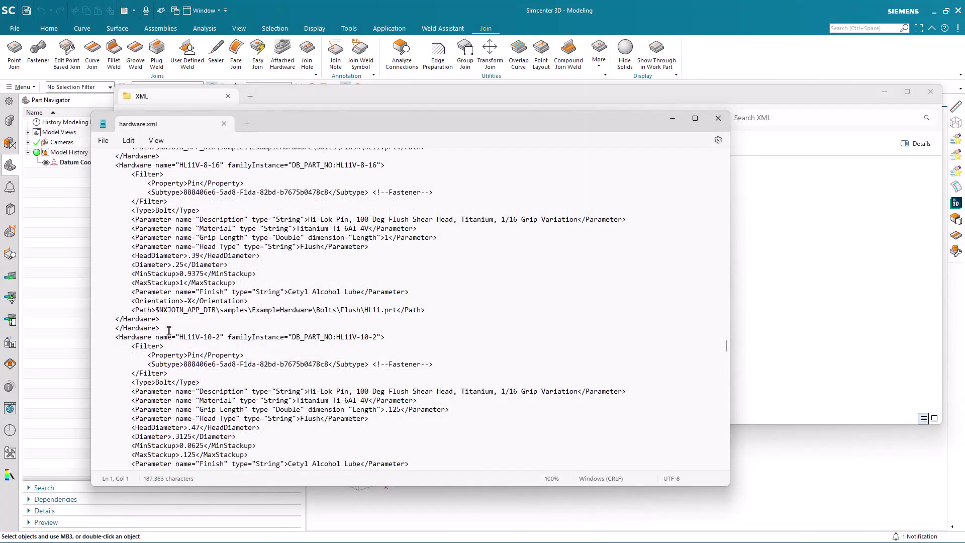
pyautogui.click(168, 330)
pyautogui.scroll(2, 170, 333)
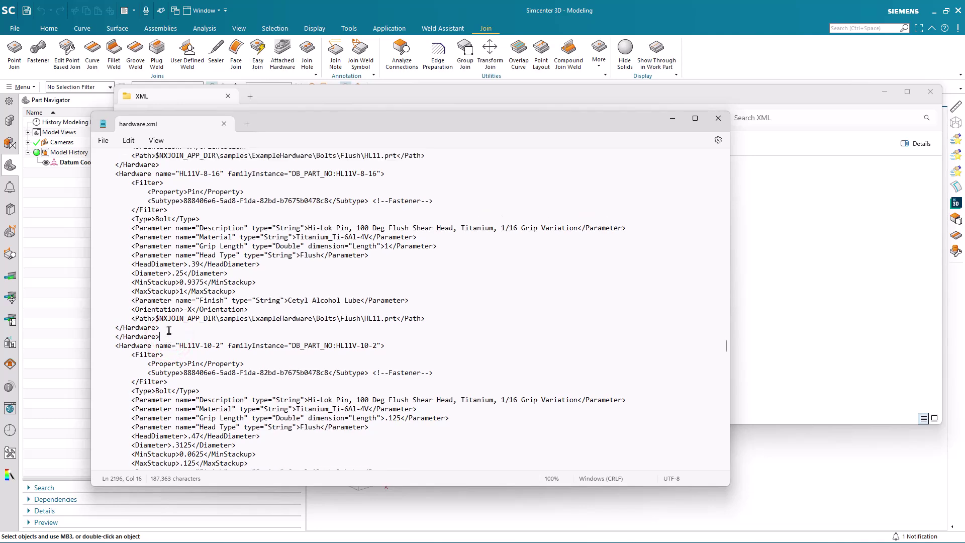
pyautogui.scroll(2, 171, 333)
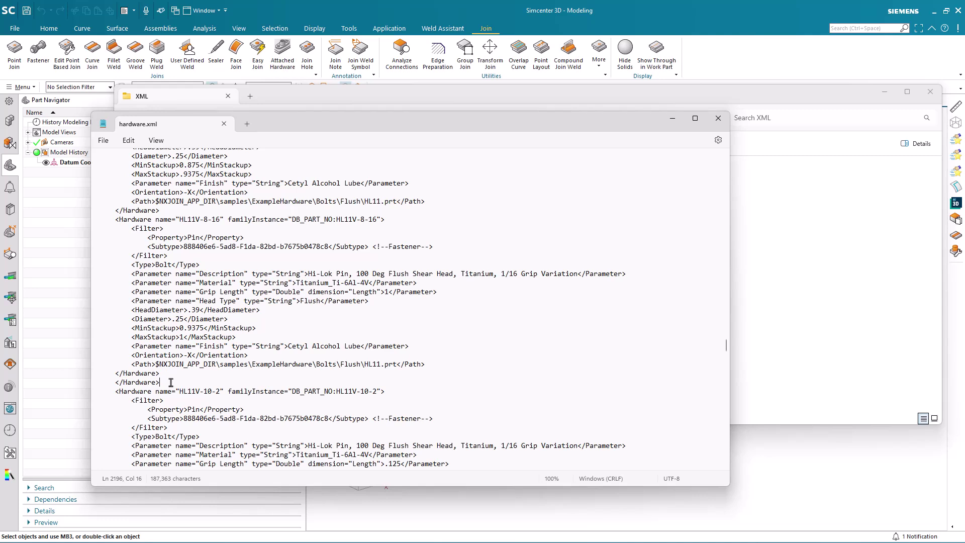
pyautogui.moveTo(170, 382); pyautogui.dragTo(93, 387)
pyautogui.press('Delete')
pyautogui.press('Delete')
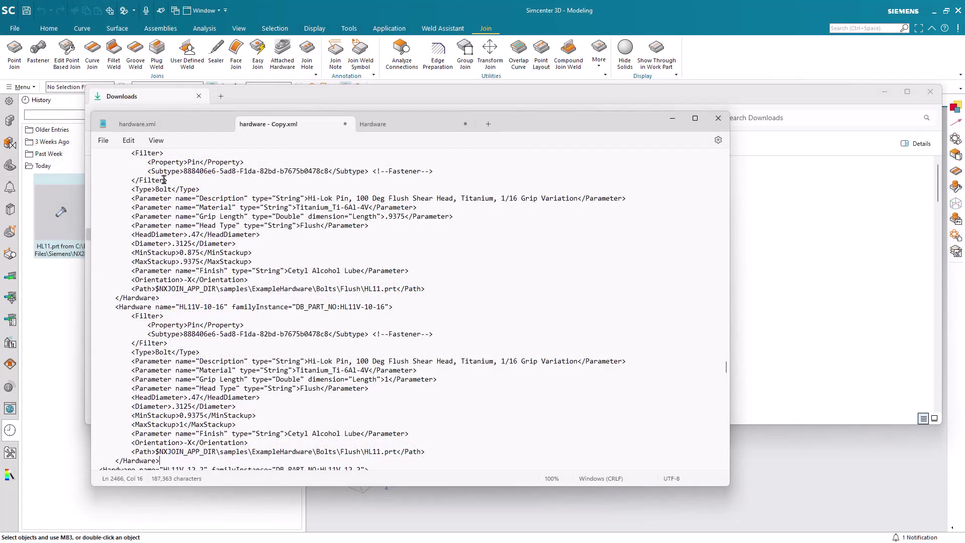
# - Save the edited copy under the name hardware.xml in the Downloads folder, with the file type set to All files
pyautogui.click(103, 141)
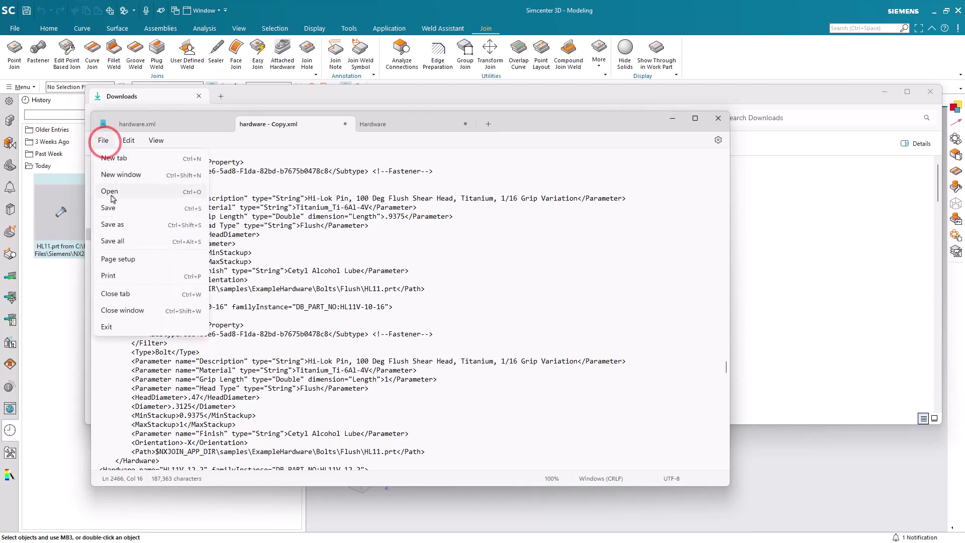
pyautogui.click(121, 225)
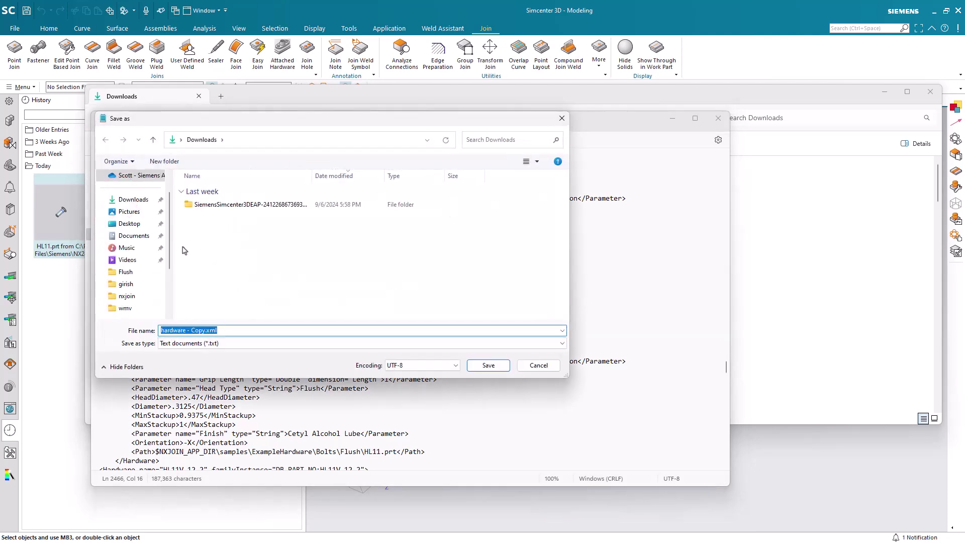
pyautogui.click(204, 333)
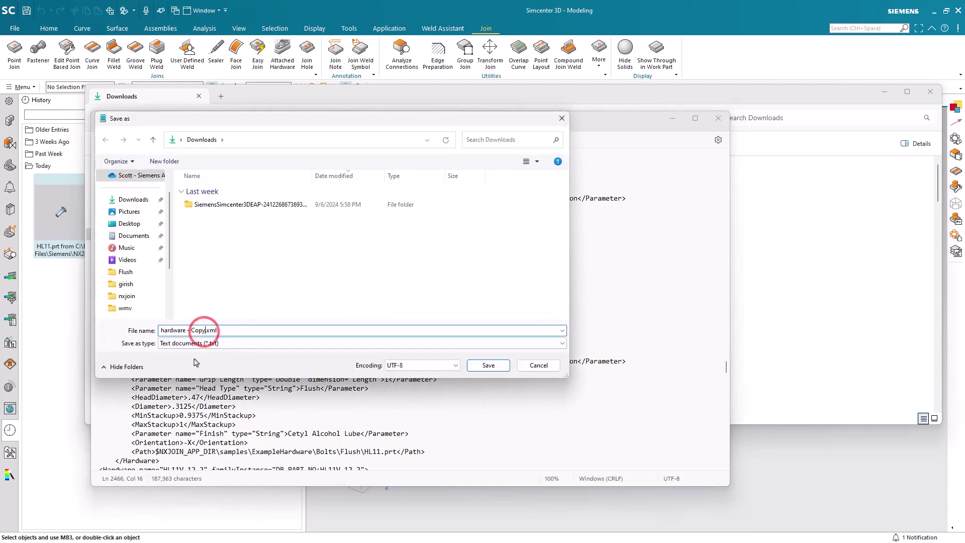
pyautogui.click(206, 343)
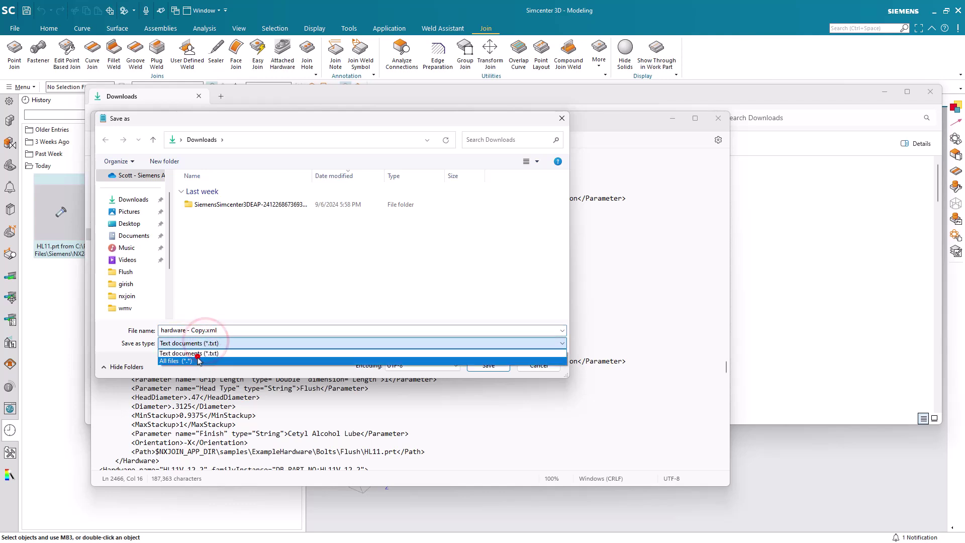
pyautogui.click(196, 356)
pyautogui.doubleClick(198, 329)
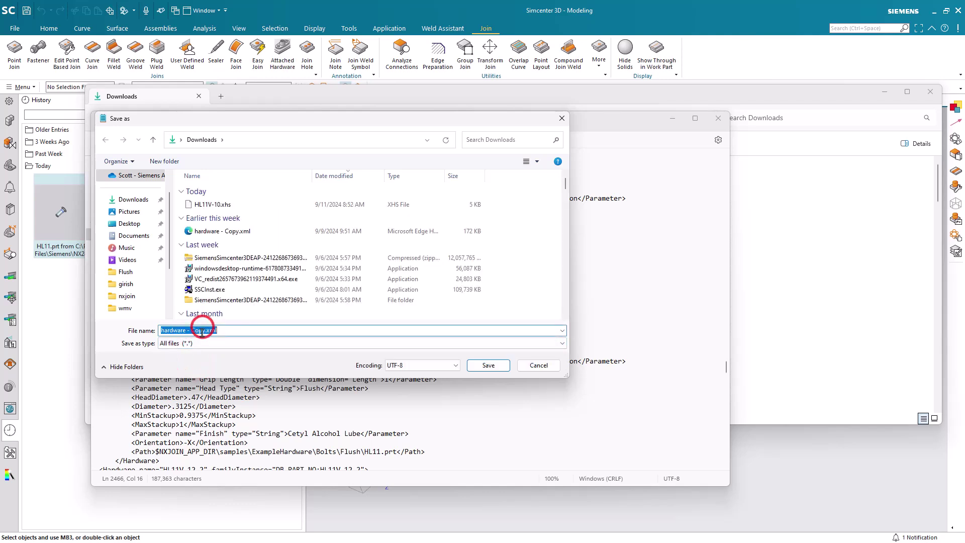
pyautogui.click(206, 330)
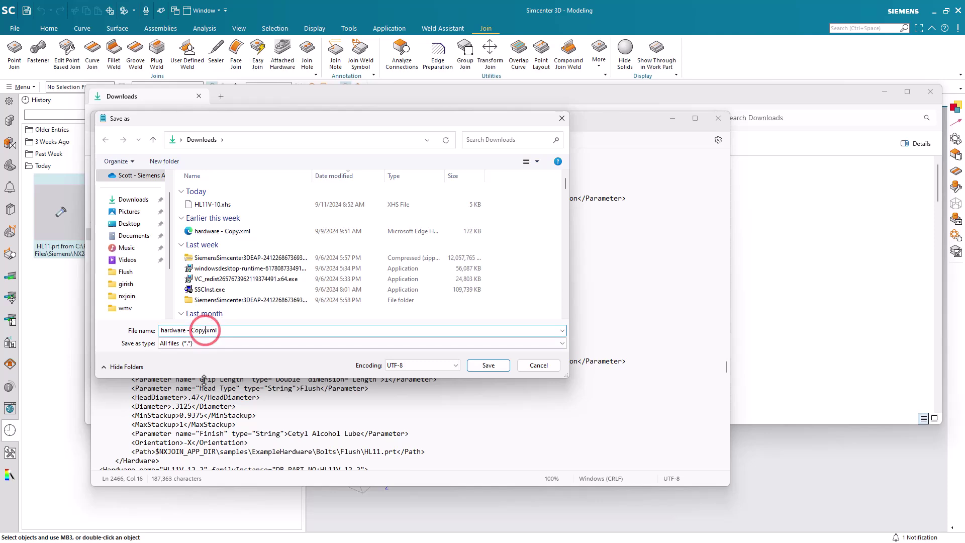
pyautogui.press('BackSpace')
pyautogui.press('BackSpace')
pyautogui.press('BackSpace')
pyautogui.press('BackSpace')
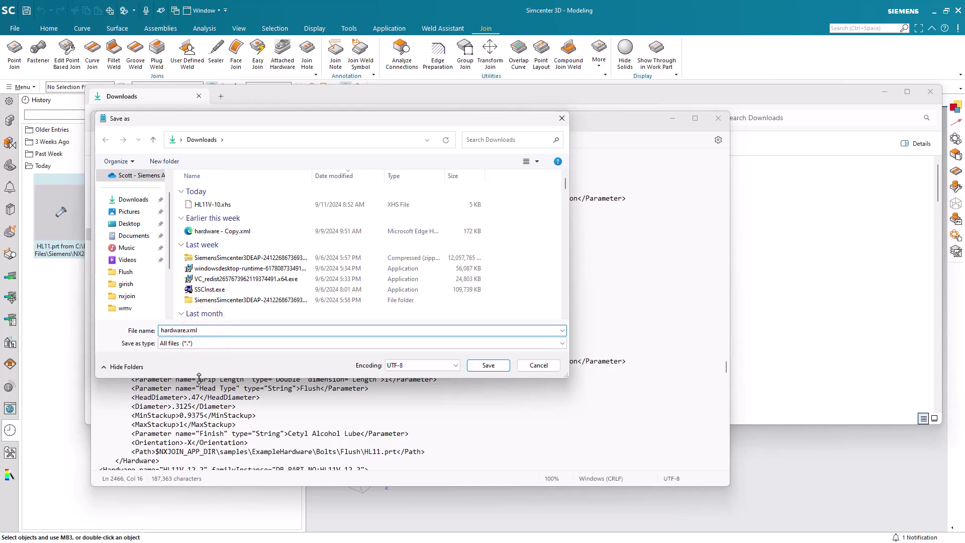
pyautogui.click(479, 360)
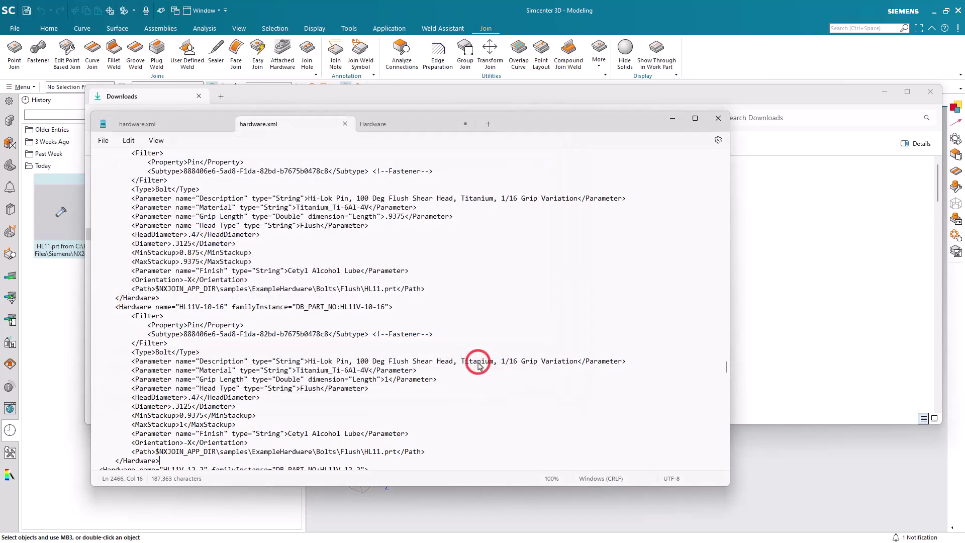
# - Close the unsaved scratch document without saving it, and close the remaining hardware.xml documents
pyautogui.click(465, 124)
pyautogui.click(421, 324)
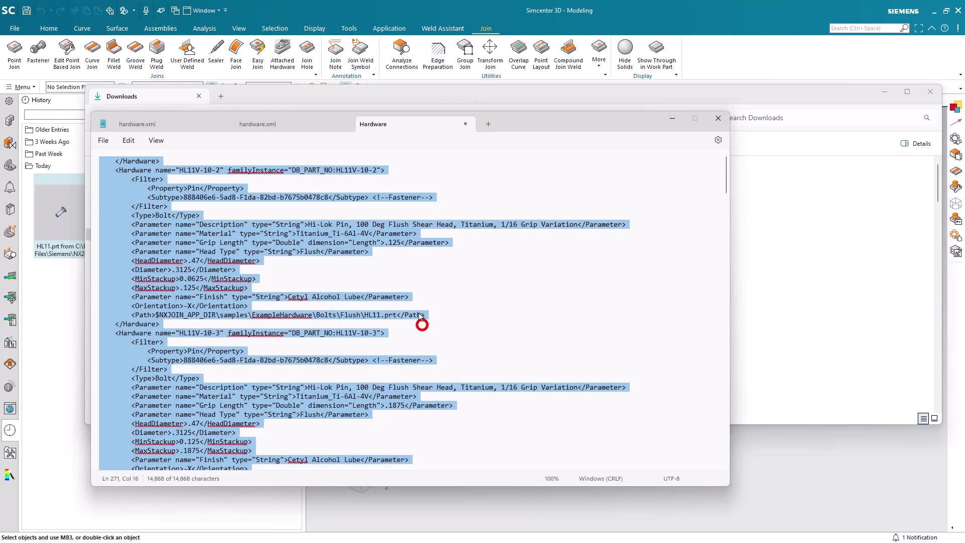
pyautogui.click(348, 125)
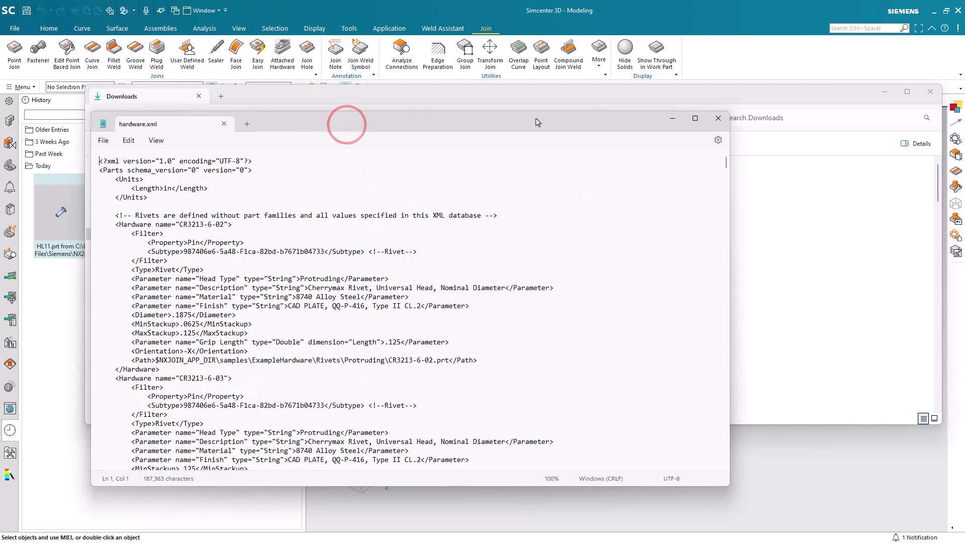
pyautogui.click(719, 119)
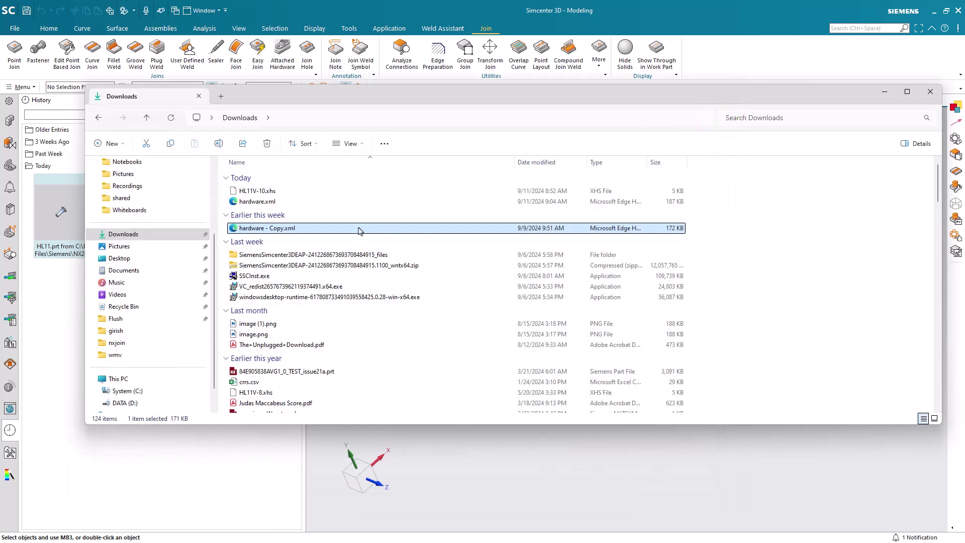
# - Copy hardware.xml from Downloads into the ExampleHardware XML folder, replacing the existing file with administrator permission
pyautogui.click(267, 202)
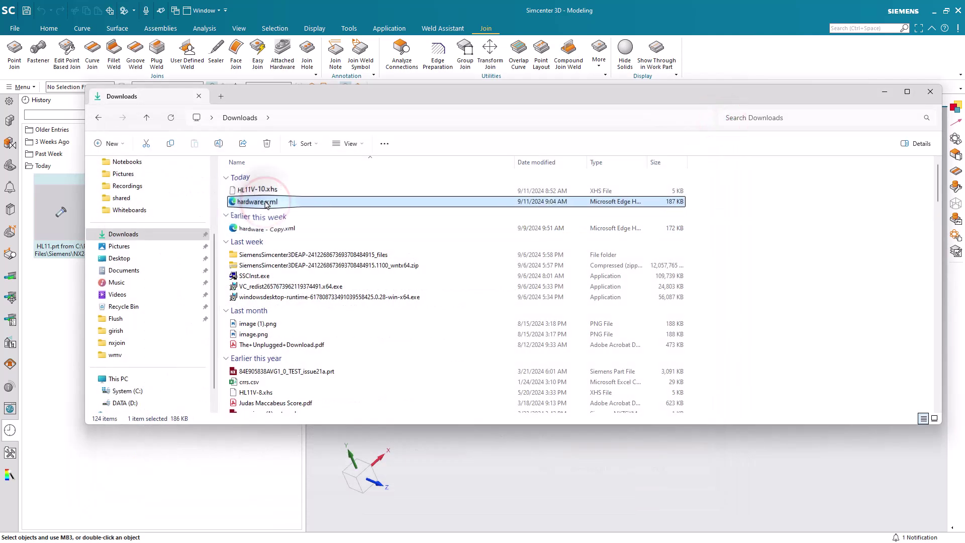
pyautogui.rightClick(267, 203)
pyautogui.click(297, 213)
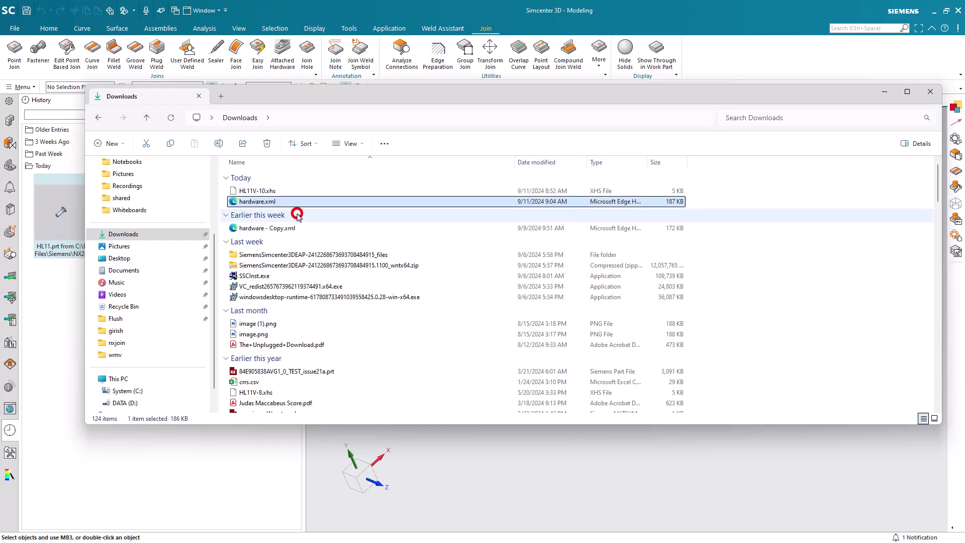
pyautogui.click(98, 118)
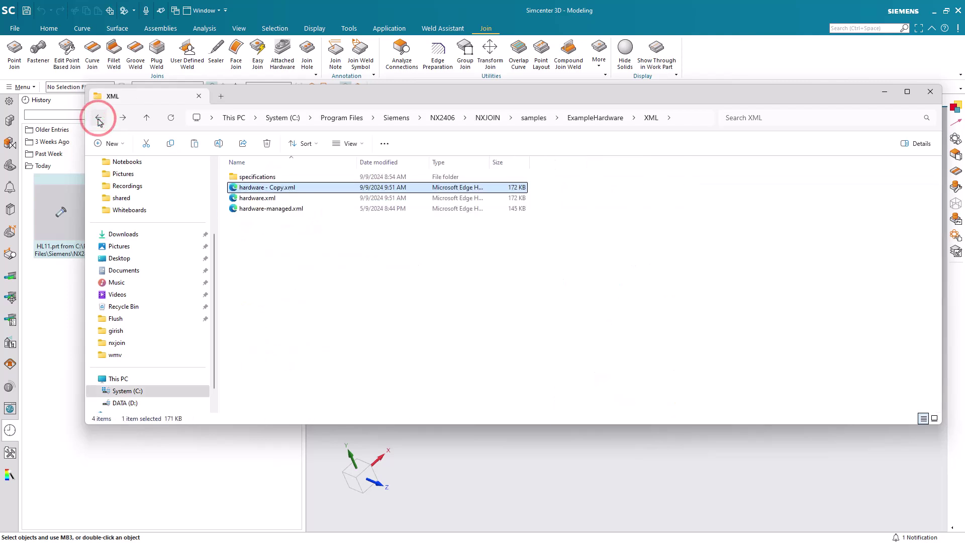
pyautogui.rightClick(350, 256)
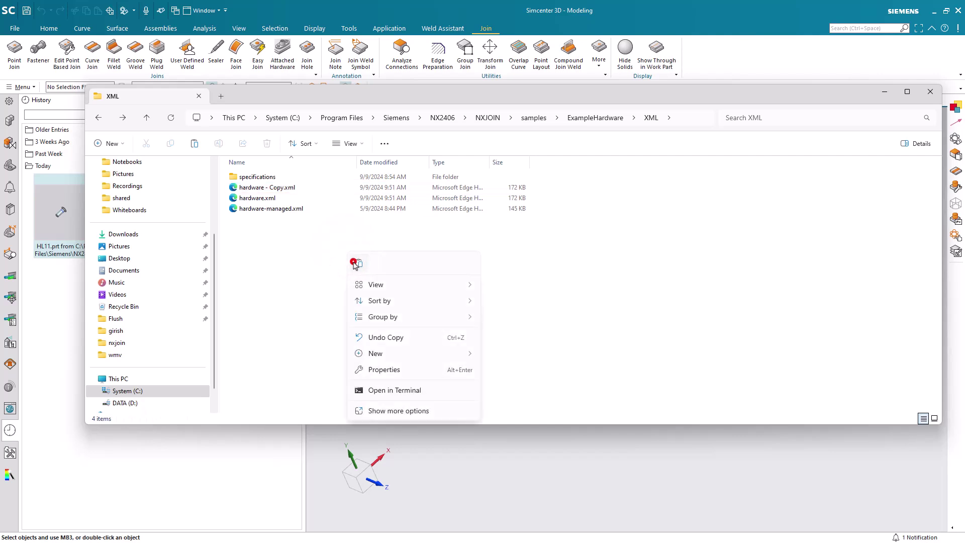
pyautogui.click(357, 264)
pyautogui.click(444, 197)
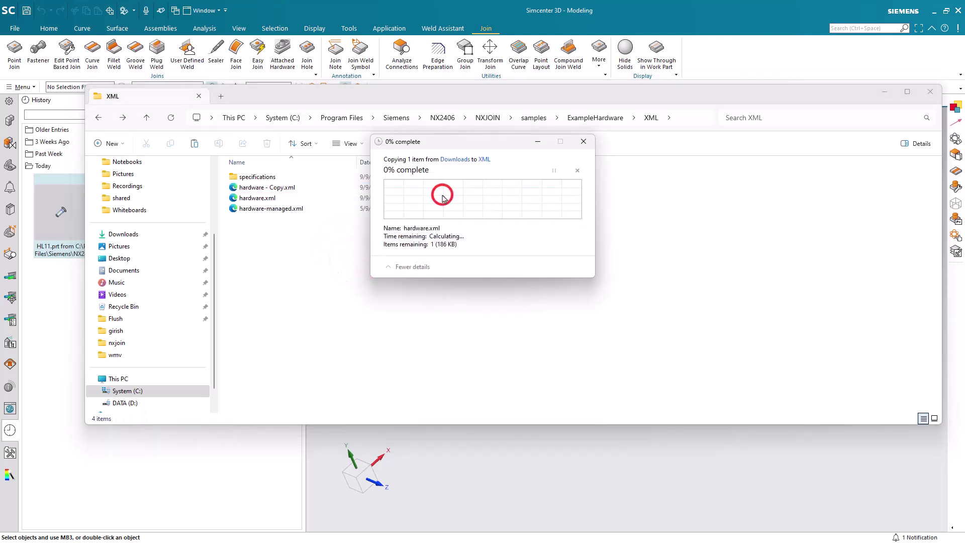
pyautogui.click(454, 209)
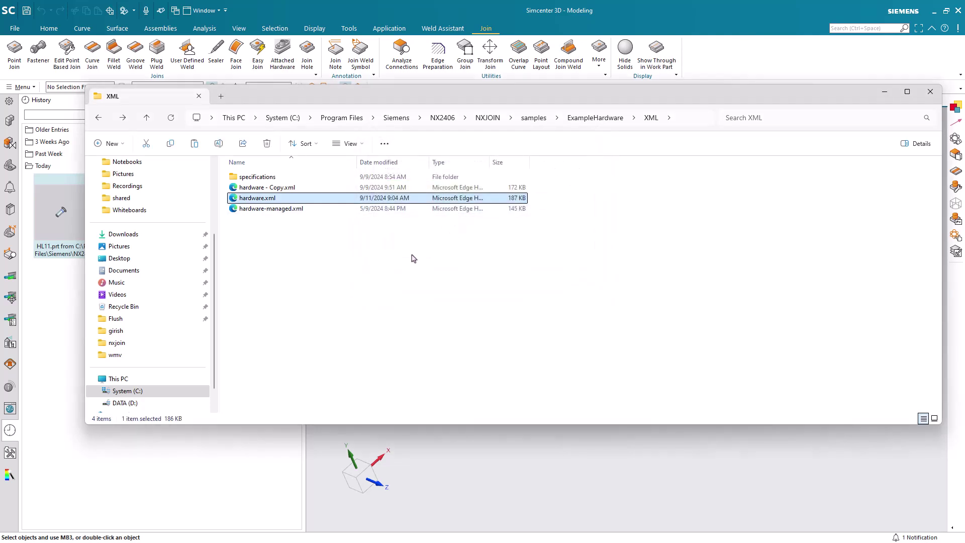
# - Copy HL11V-8.xml and HL11V-8-Complete.xml from the specifications folder into the Downloads folder
pyautogui.doubleClick(255, 177)
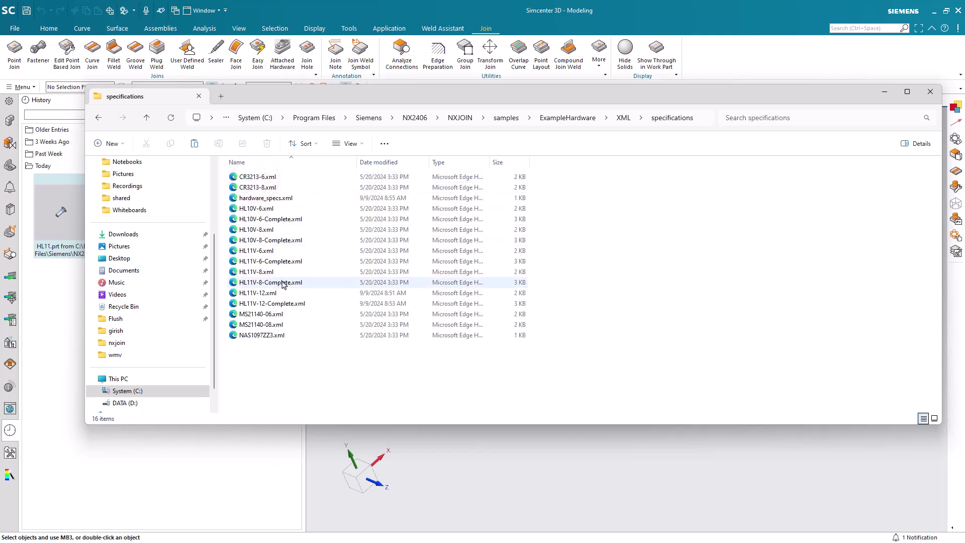
pyautogui.click(269, 272)
pyautogui.keyDown('shift'); pyautogui.click(275, 279); pyautogui.keyUp('shift')
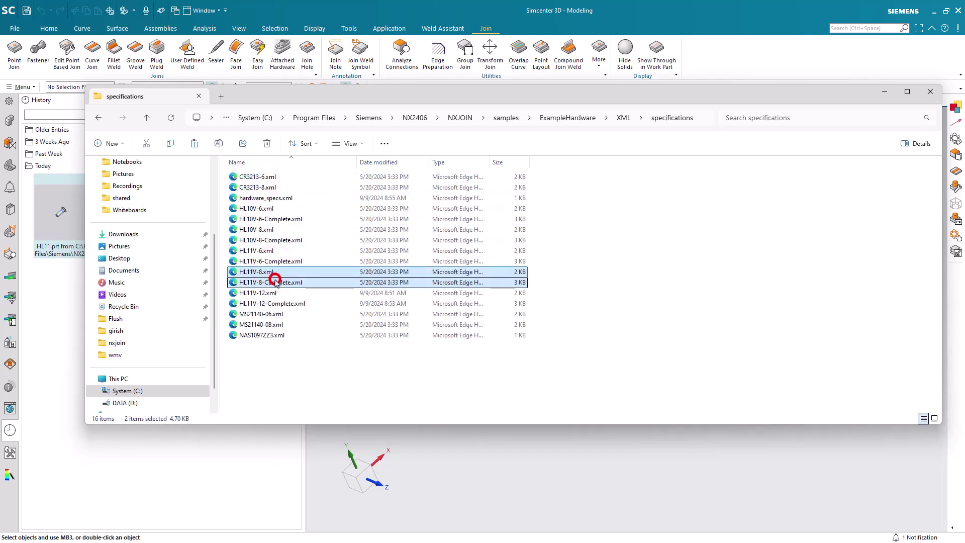
pyautogui.rightClick(276, 282)
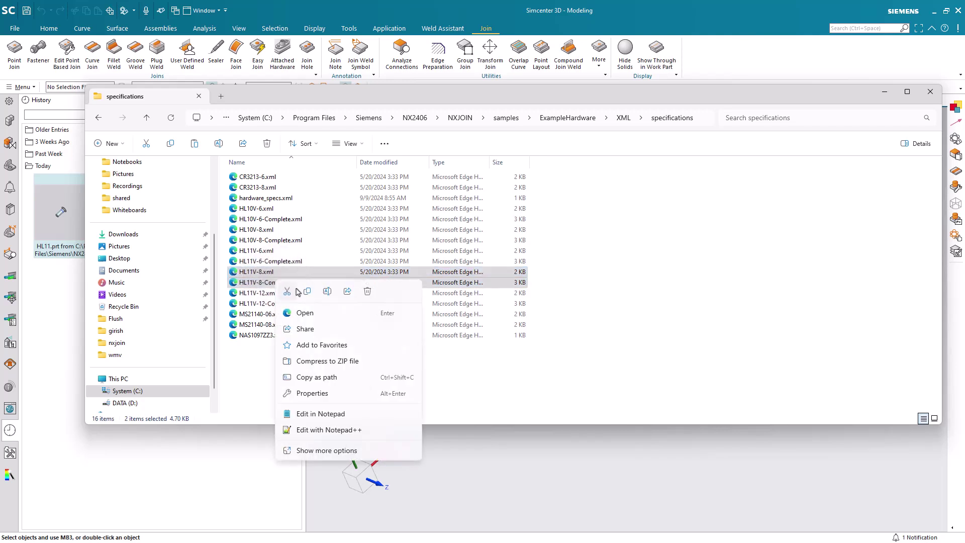
pyautogui.click(308, 293)
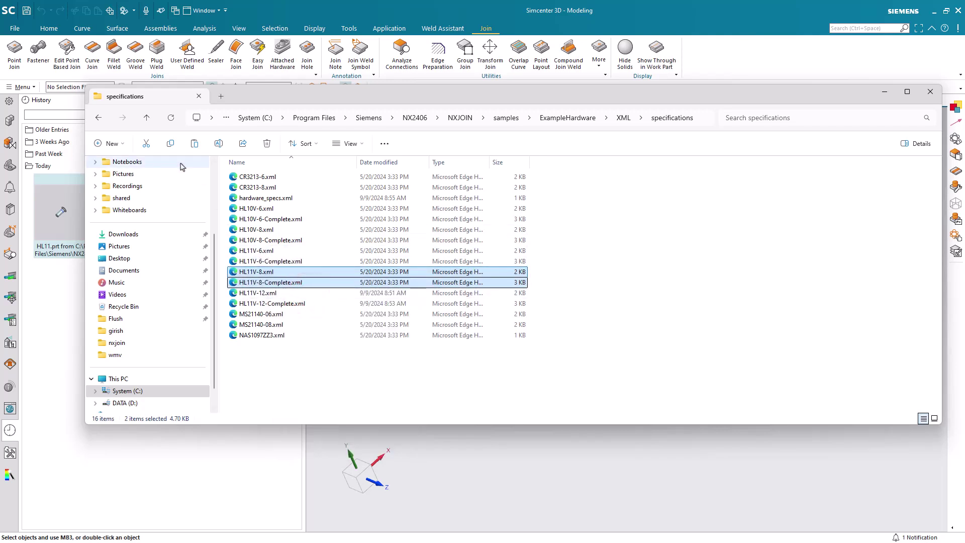
pyautogui.click(139, 236)
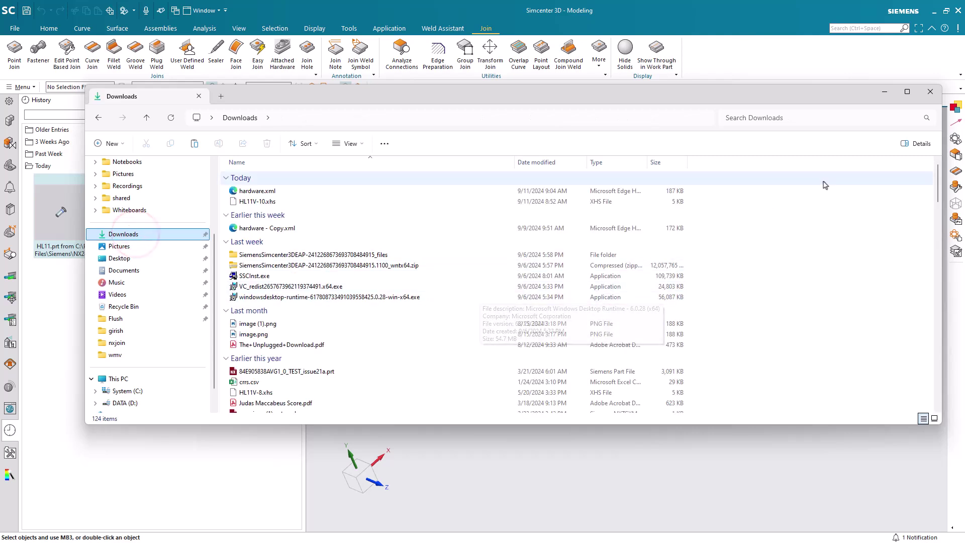
pyautogui.rightClick(807, 200)
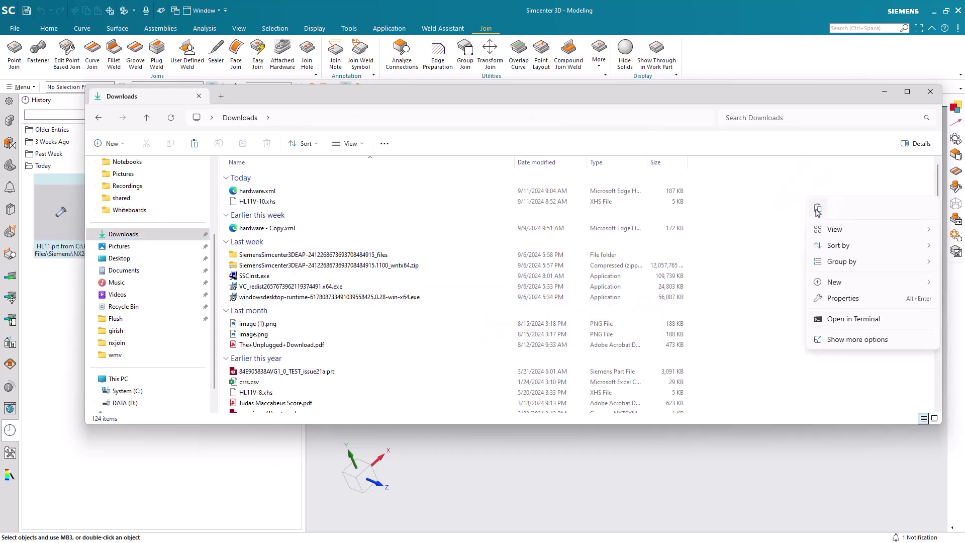
pyautogui.click(818, 209)
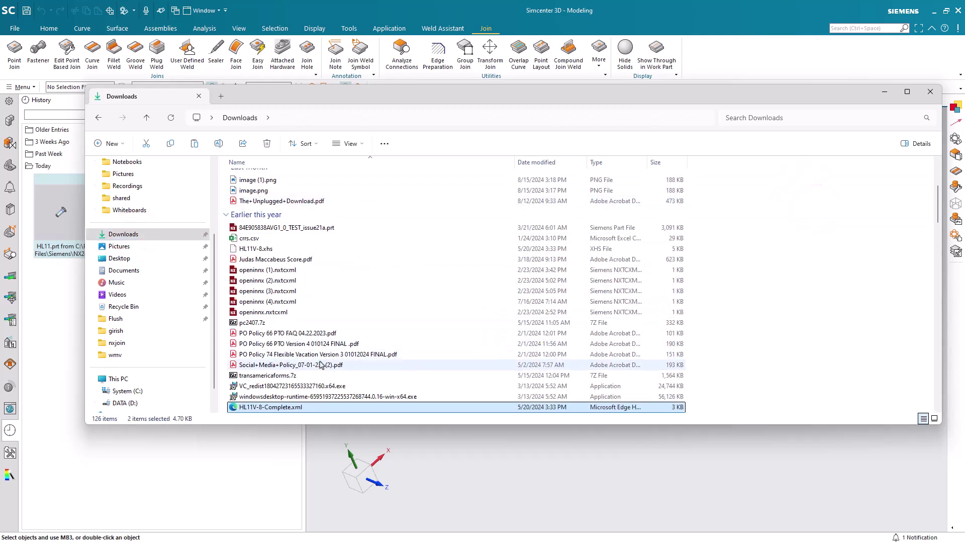
# - Open HL11V-8.xml from the Downloads folder for editing in Notepad
pyautogui.scroll(-2, 322, 364)
pyautogui.scroll(-1, 322, 364)
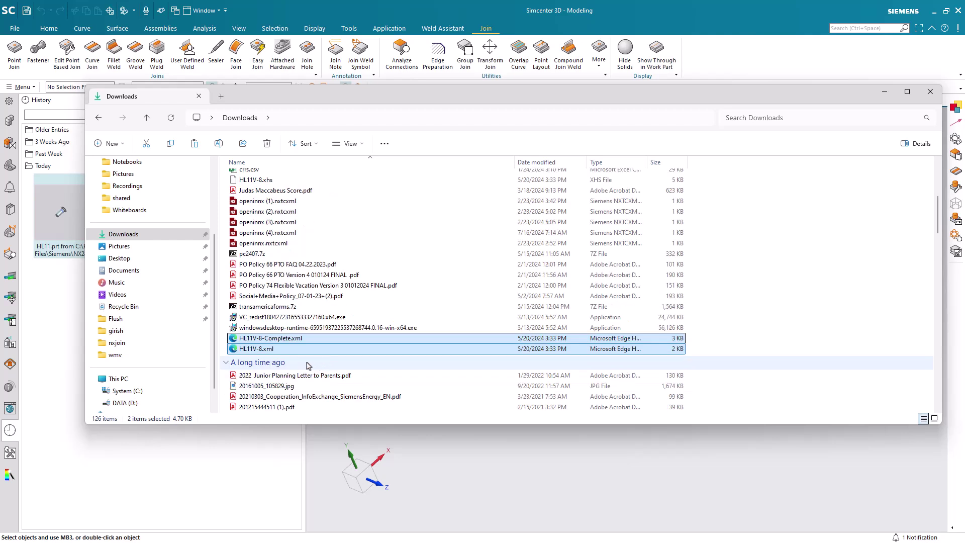
pyautogui.click(259, 349)
pyautogui.rightClick(261, 355)
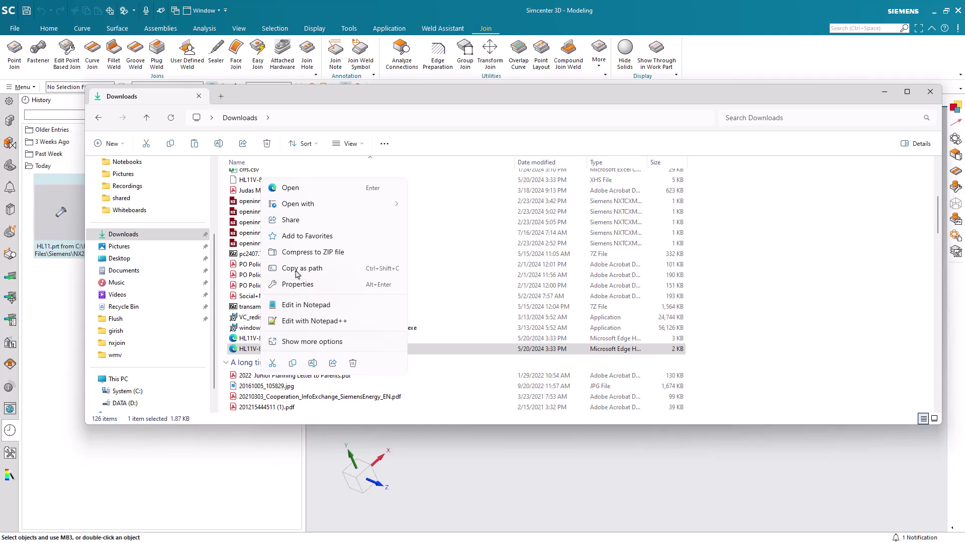
pyautogui.click(300, 305)
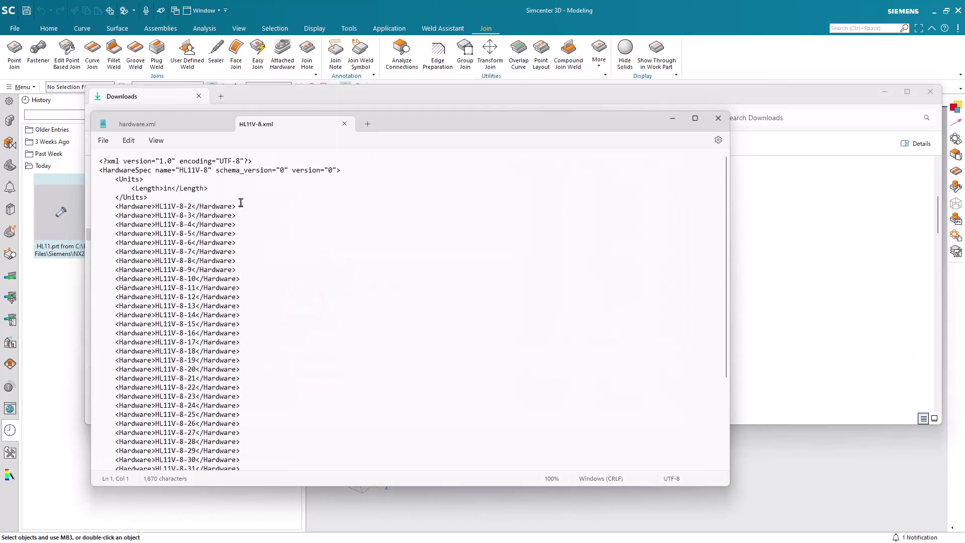
# - Replace every occurrence of "-8-" with "-10-" in HL11V-8.xml
pyautogui.click(130, 142)
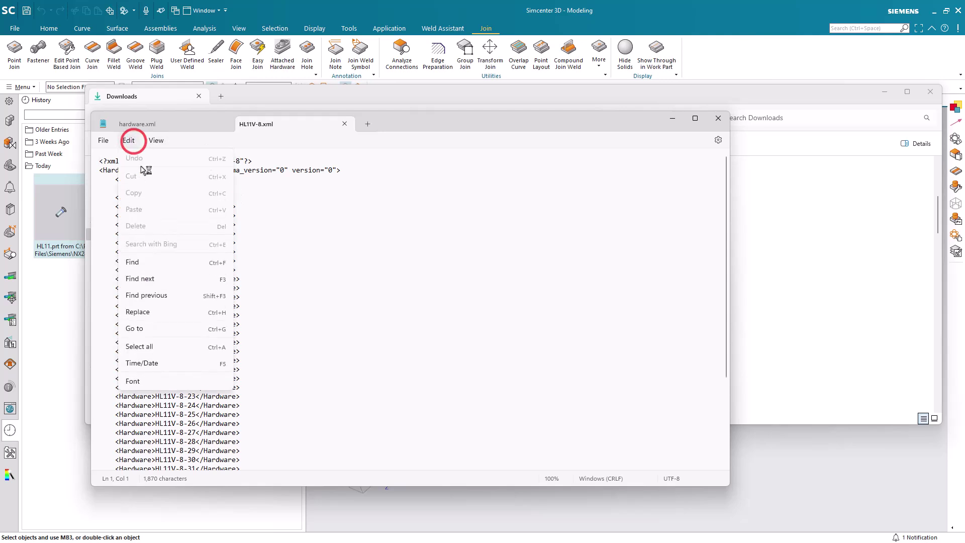
pyautogui.click(148, 315)
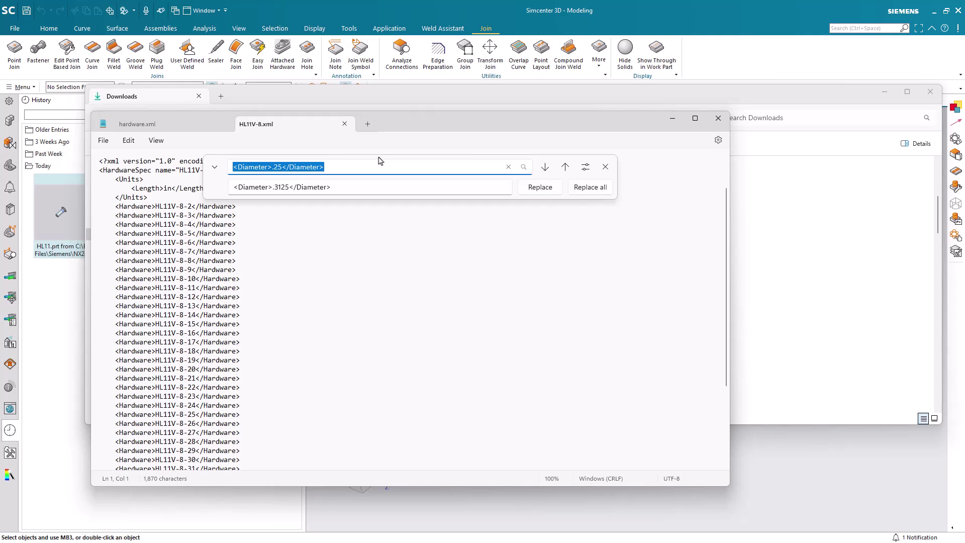
pyautogui.write('-8-')
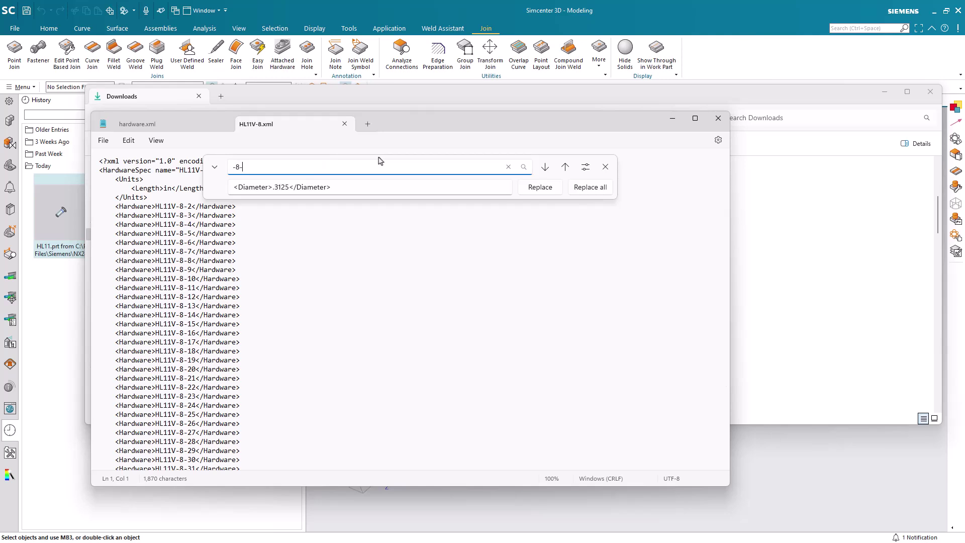
pyautogui.press('Tab')
pyautogui.write('-10')
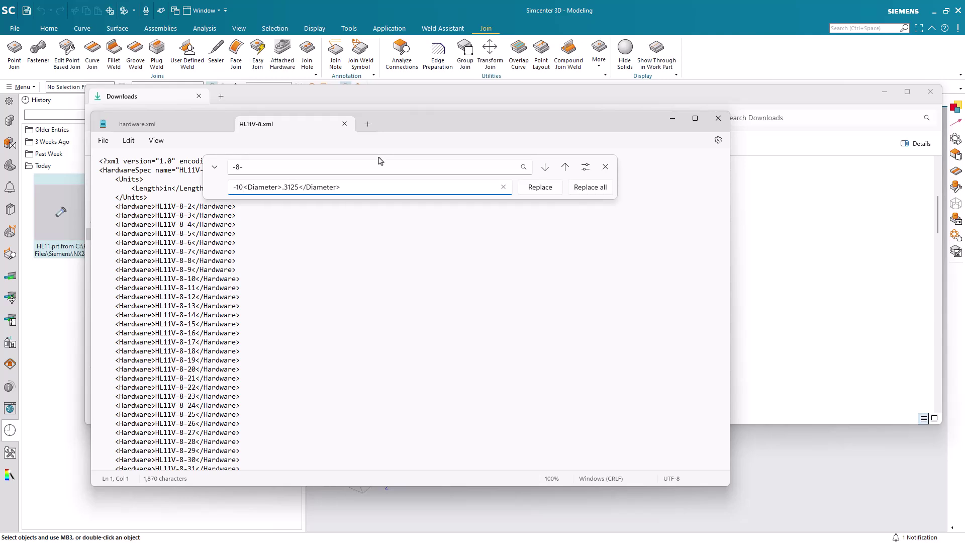
pyautogui.moveTo(377, 186); pyautogui.dragTo(238, 195)
pyautogui.write('-10-')
pyautogui.click(581, 188)
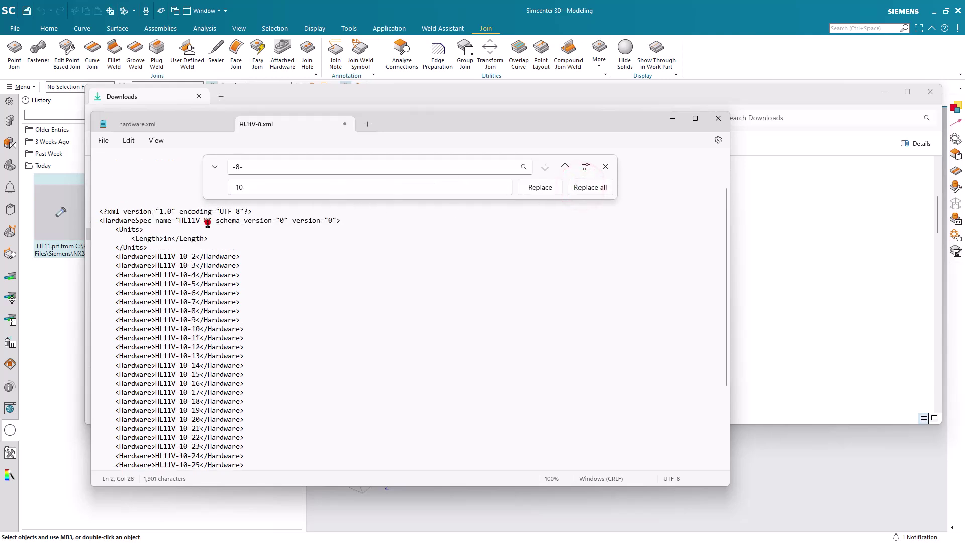
# - Change the HardwareSpec name to HL11V-10 and set the Diameter value to 0.3125
pyautogui.press('BackSpace')
pyautogui.write('10')
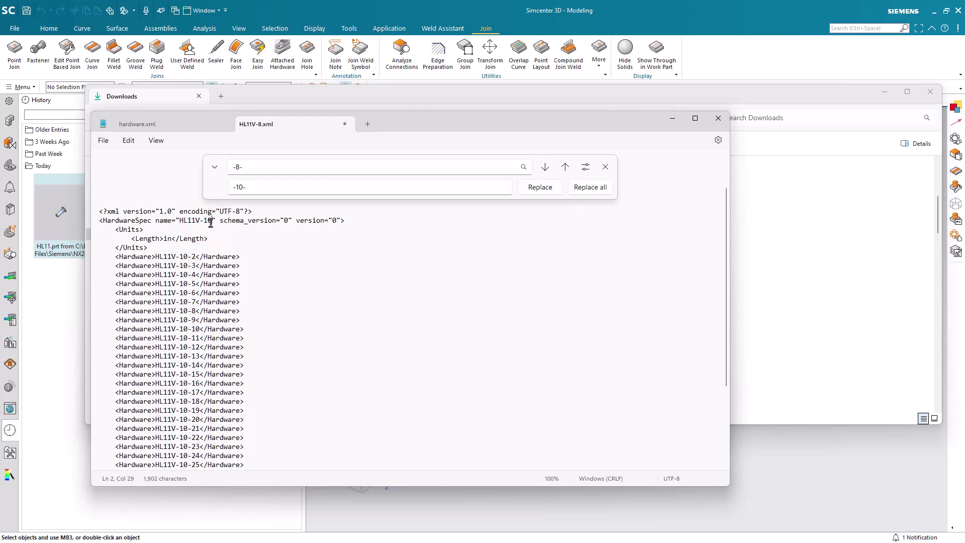
pyautogui.scroll(-6, 243, 257)
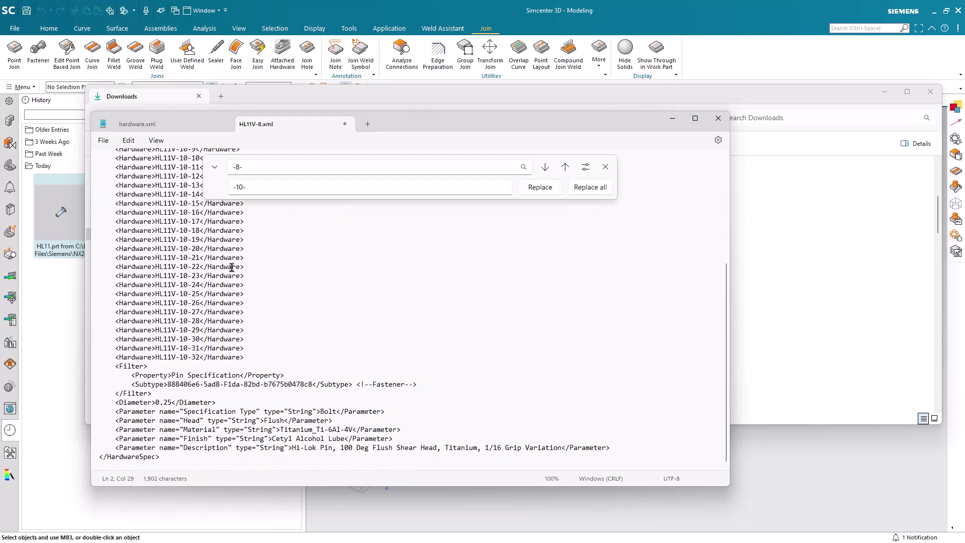
pyautogui.click(605, 167)
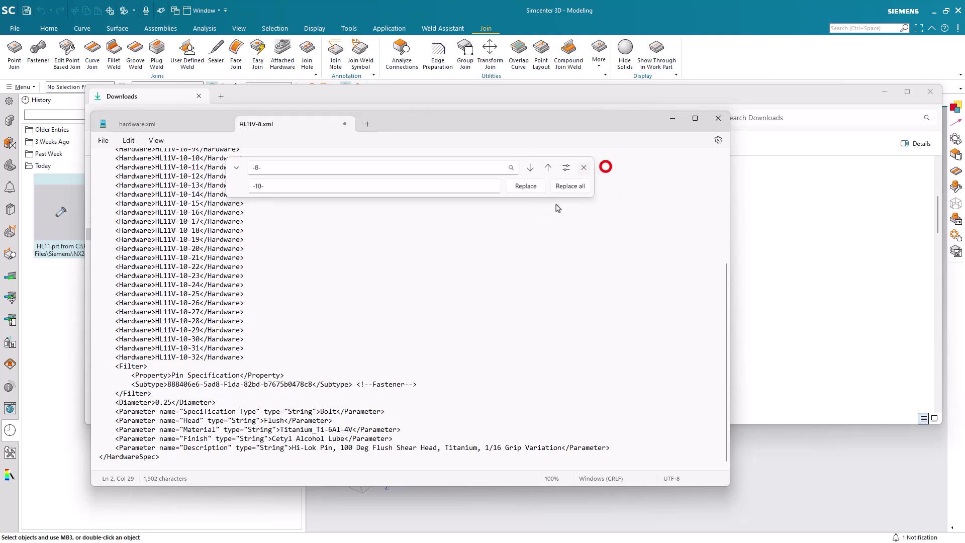
pyautogui.click(164, 403)
pyautogui.write('31')
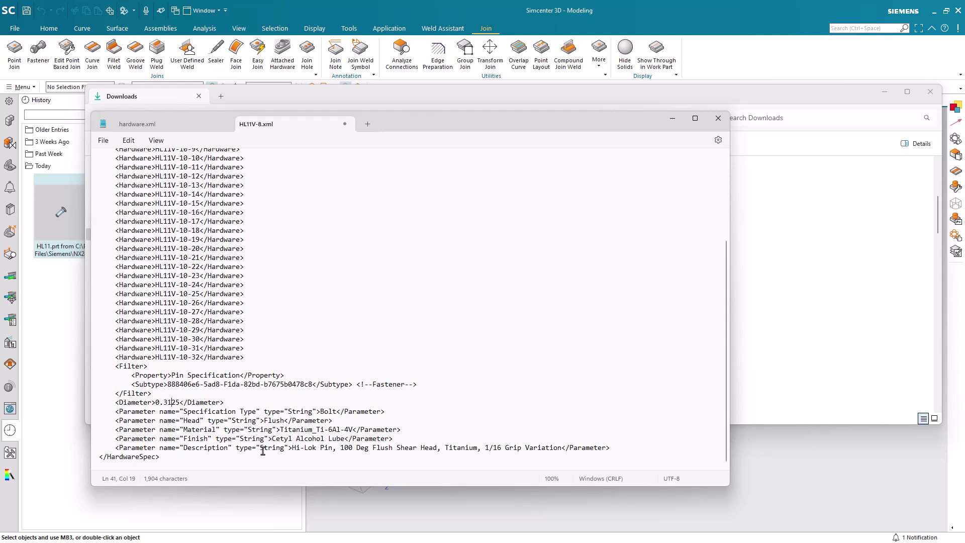
# - Save the edited specification as HL11V-10.xml in Downloads, and close it along with the open hardware.xml document
pyautogui.scroll(5, 246, 392)
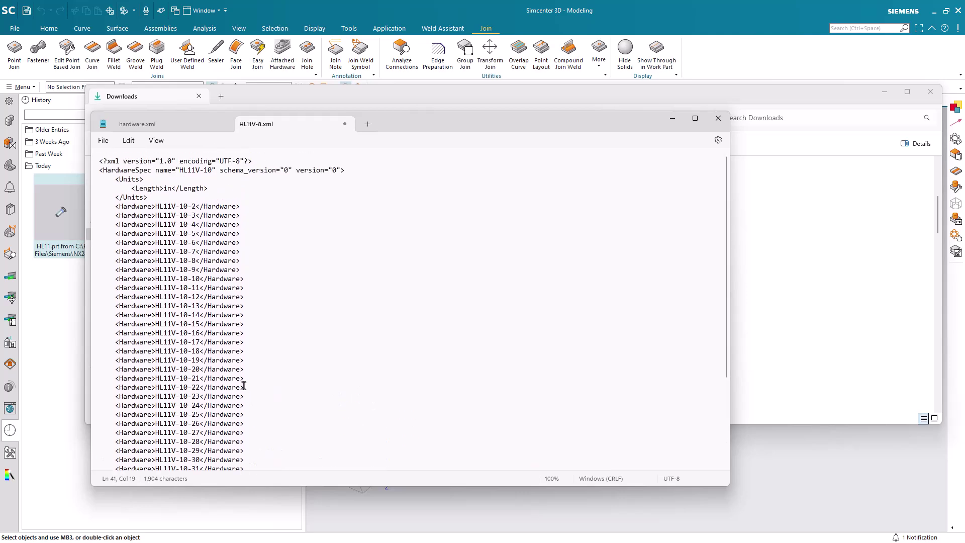
pyautogui.click(107, 145)
pyautogui.click(128, 223)
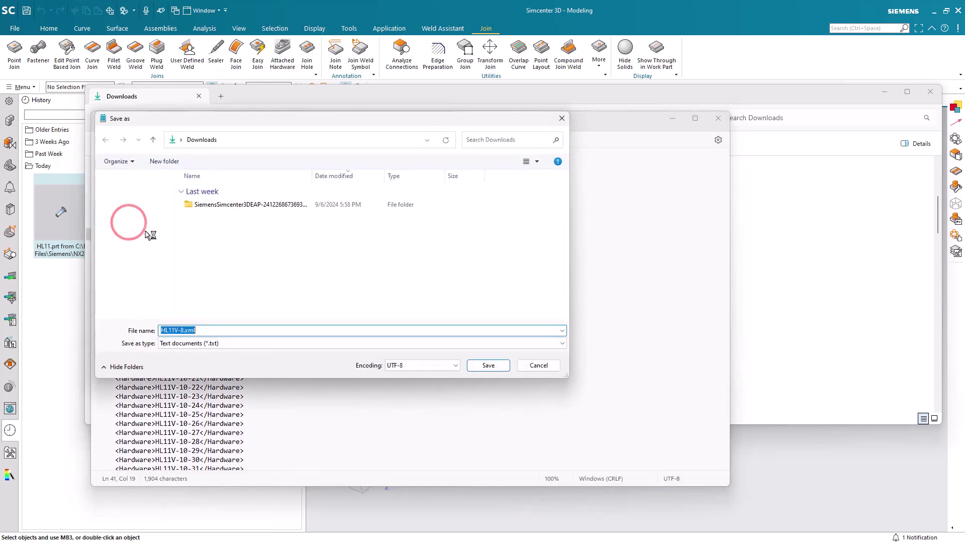
pyautogui.click(182, 331)
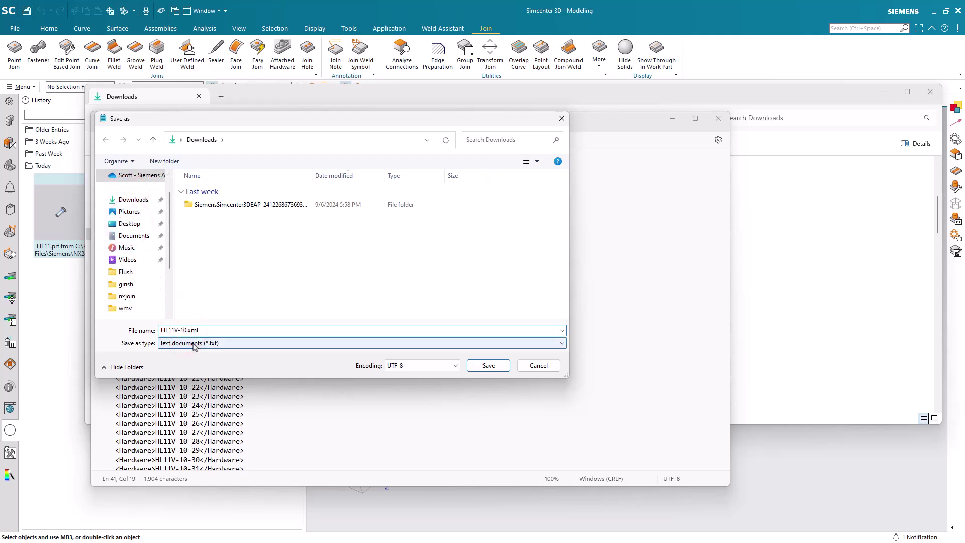
pyautogui.click(489, 366)
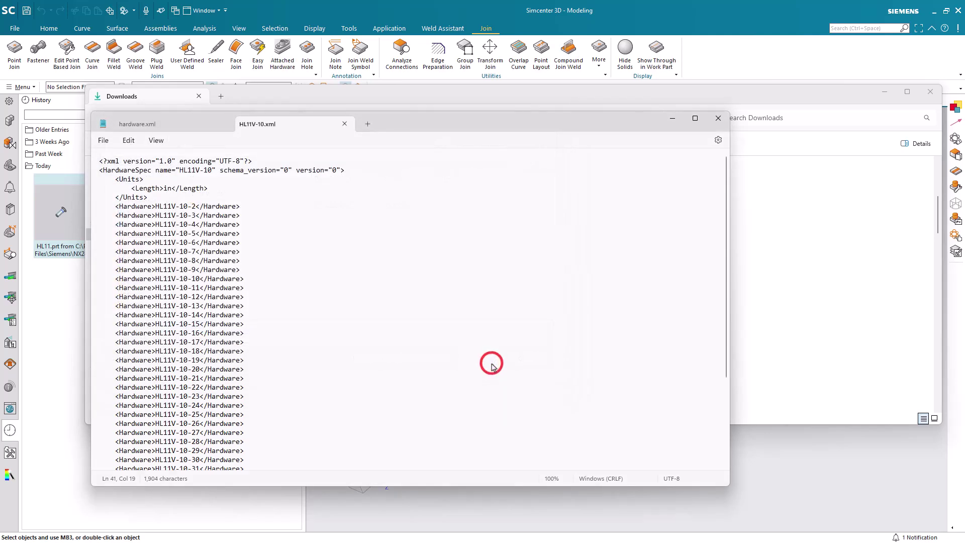
pyautogui.click(346, 125)
pyautogui.click(226, 124)
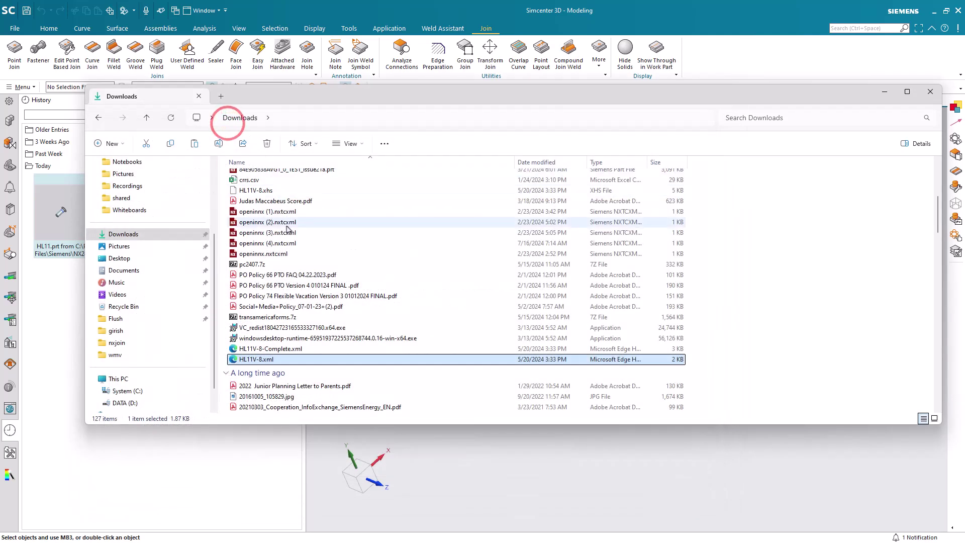
# - Open HL11V-8-Complete.xml from Downloads in Notepad and replace every "-8-" with "-10-"
pyautogui.rightClick(274, 349)
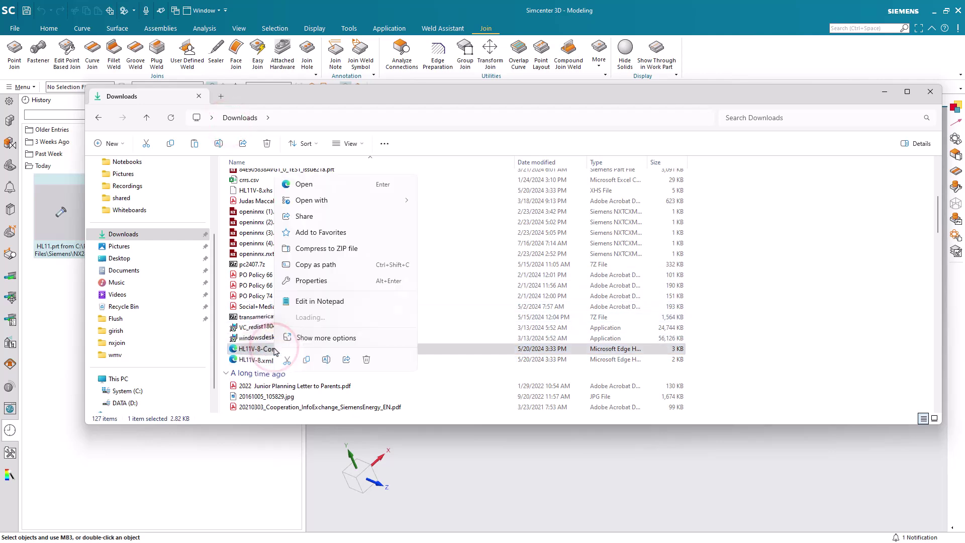
pyautogui.click(309, 303)
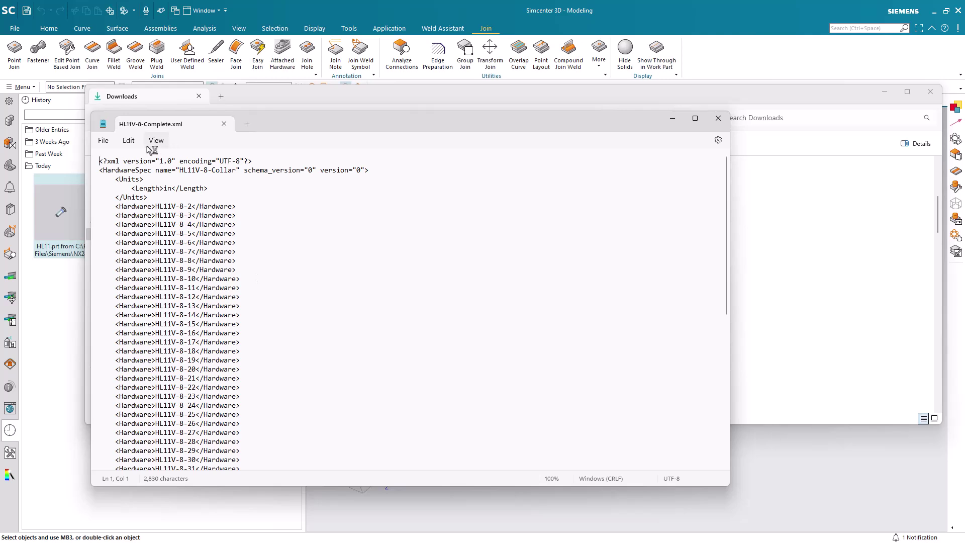
pyautogui.click(129, 140)
pyautogui.click(160, 310)
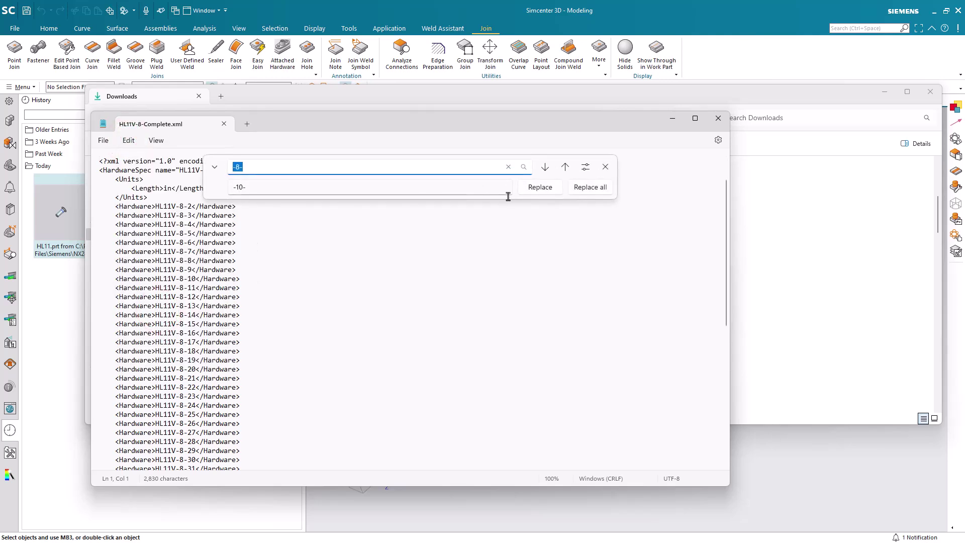
pyautogui.click(592, 190)
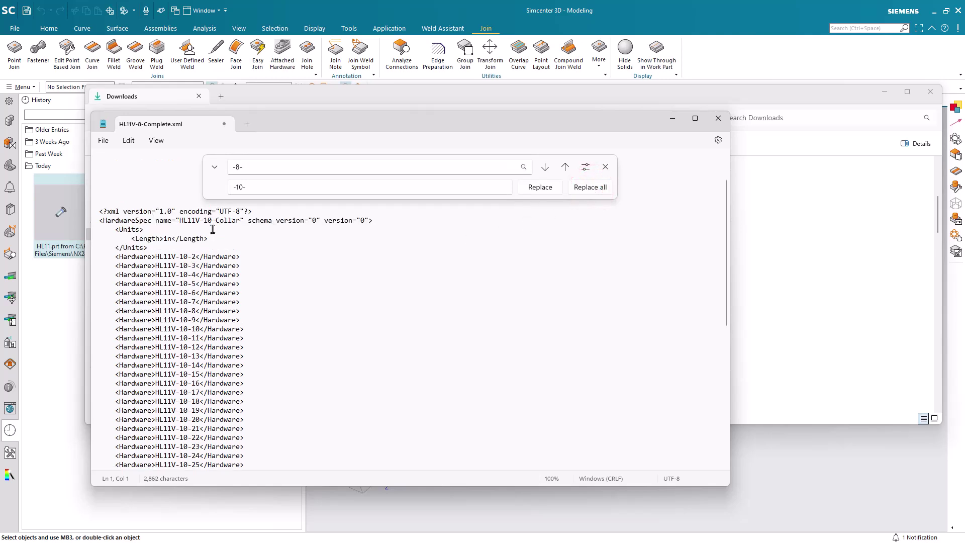
pyautogui.click(606, 167)
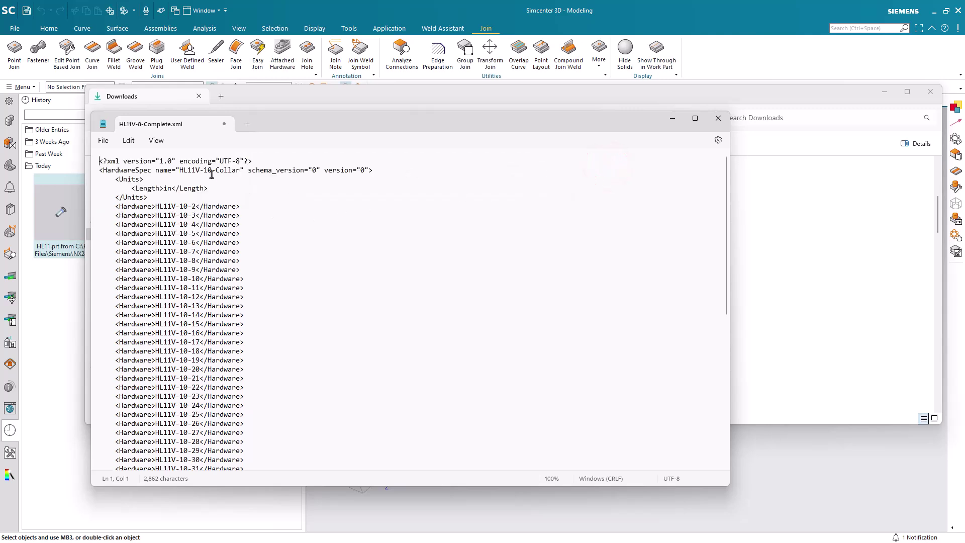
# - Set Diameter and m_holeDiameter to 0.3125 and m_hardwareTailSideParts to HL70-10 in the Complete specification
pyautogui.scroll(-10, 214, 255)
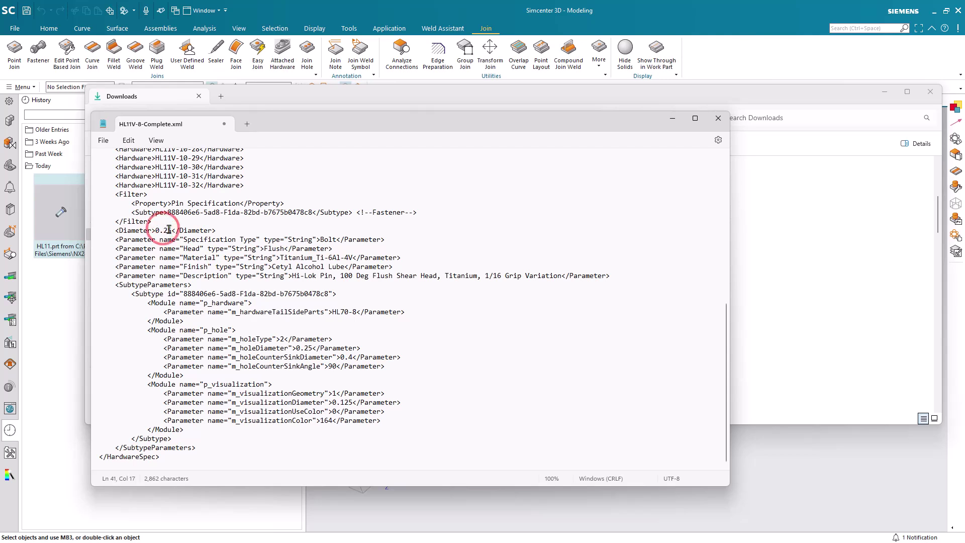
pyautogui.write('31')
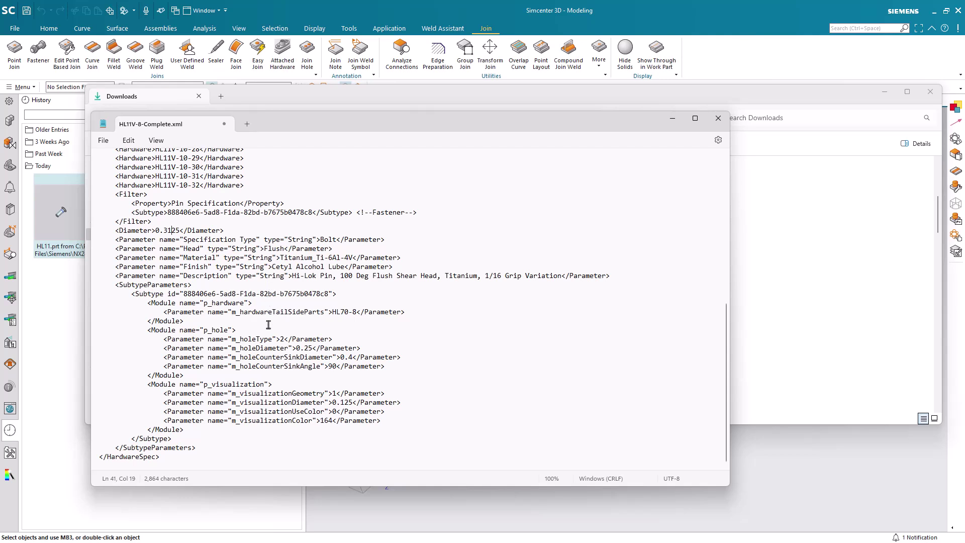
pyautogui.click(355, 312)
pyautogui.press('BackSpace')
pyautogui.write('10')
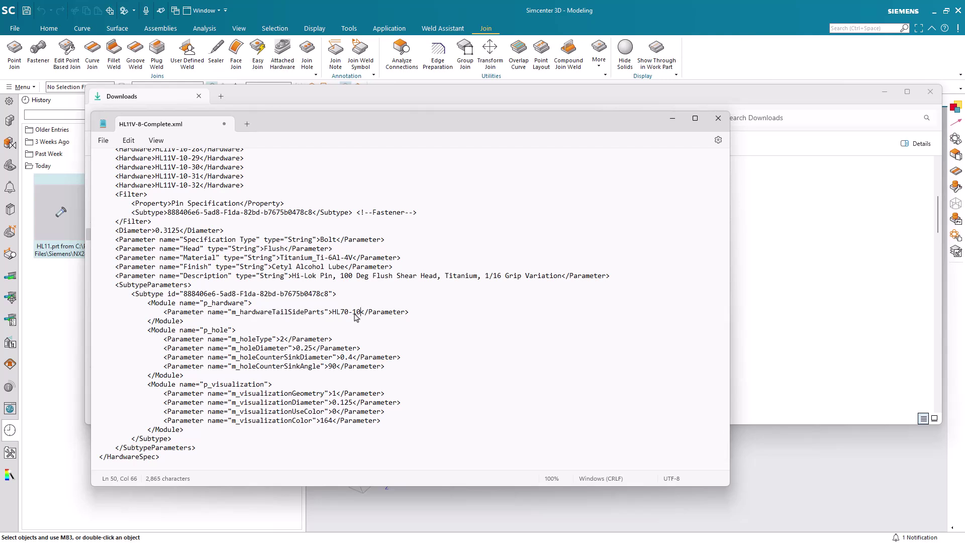
pyautogui.click(304, 348)
pyautogui.write('31')
# - Save the specification as HL11V-10-Complete.xml in Downloads with the file type All files, and close Notepad
pyautogui.click(103, 141)
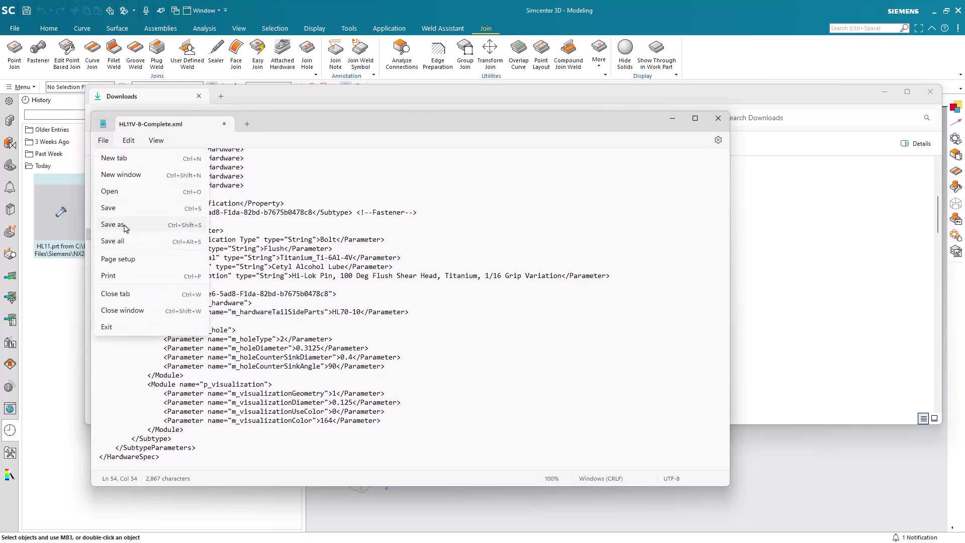
pyautogui.click(124, 226)
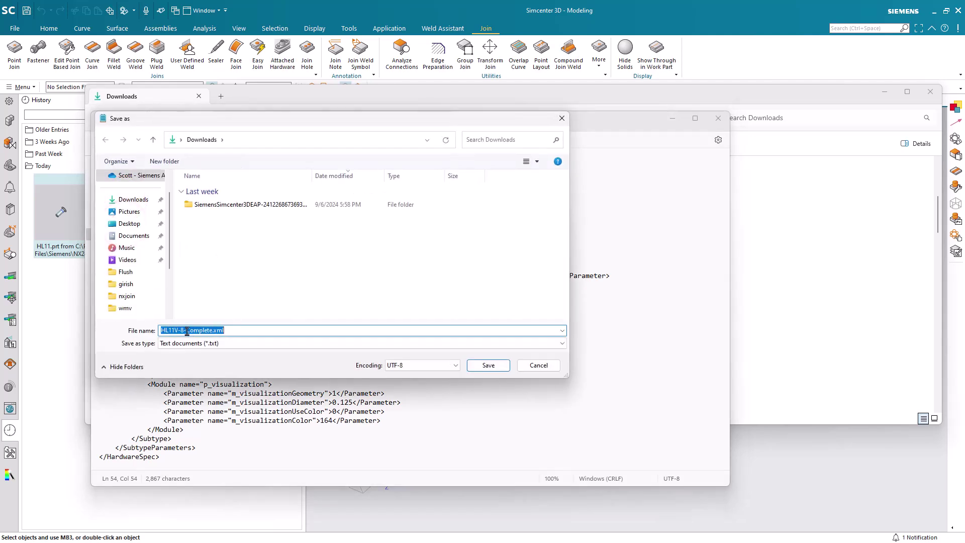
pyautogui.click(185, 331)
pyautogui.press('BackSpace')
pyautogui.write('10')
pyautogui.click(233, 343)
pyautogui.click(226, 362)
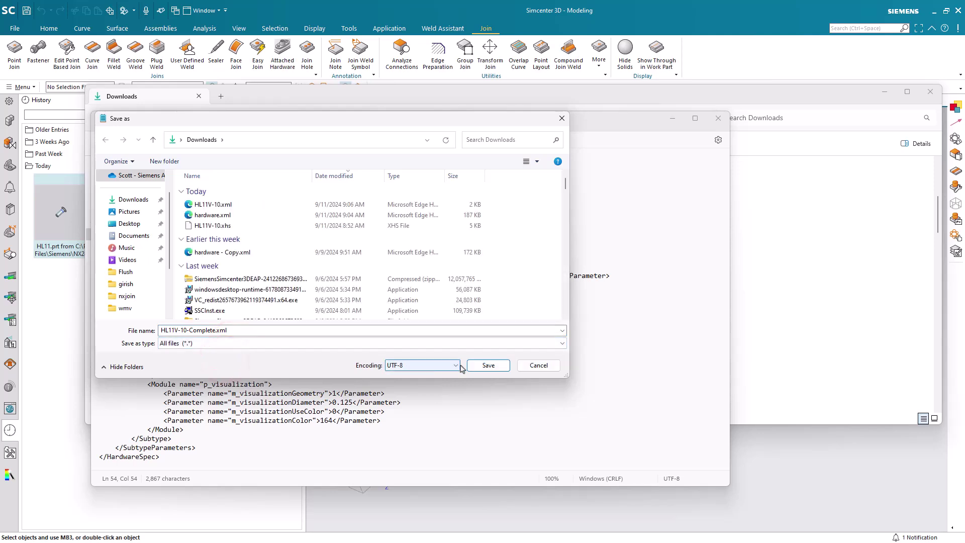
pyautogui.click(477, 364)
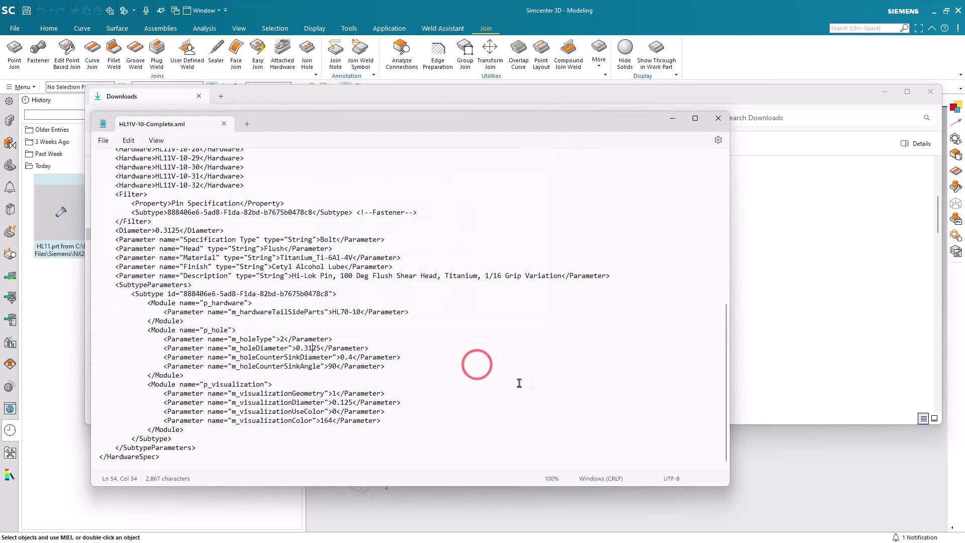
pyautogui.click(718, 118)
# - Copy HL11V-10.xml and HL11V-10-Complete.xml from Downloads into the XML specifications folder, granting administrator permission for both files
pyautogui.scroll(6, 520, 245)
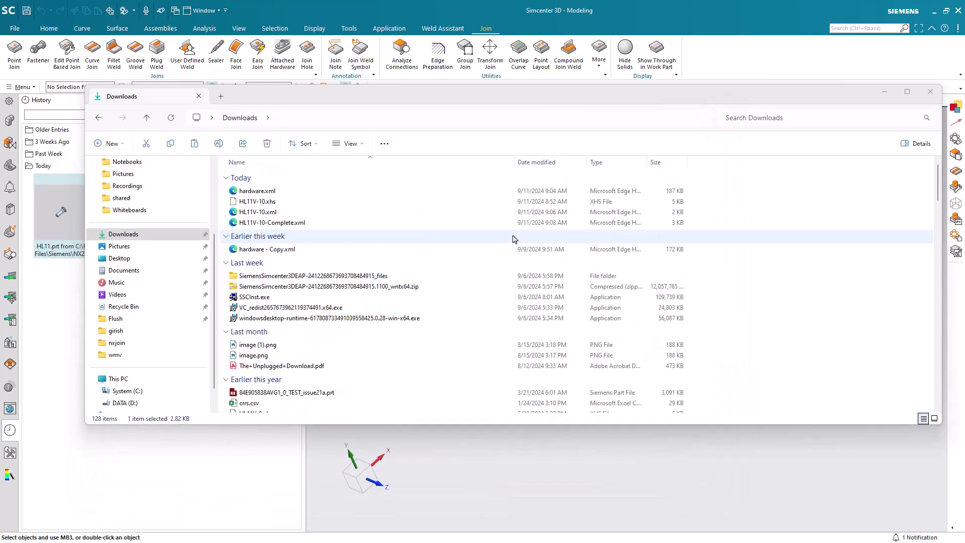
pyautogui.click(271, 224)
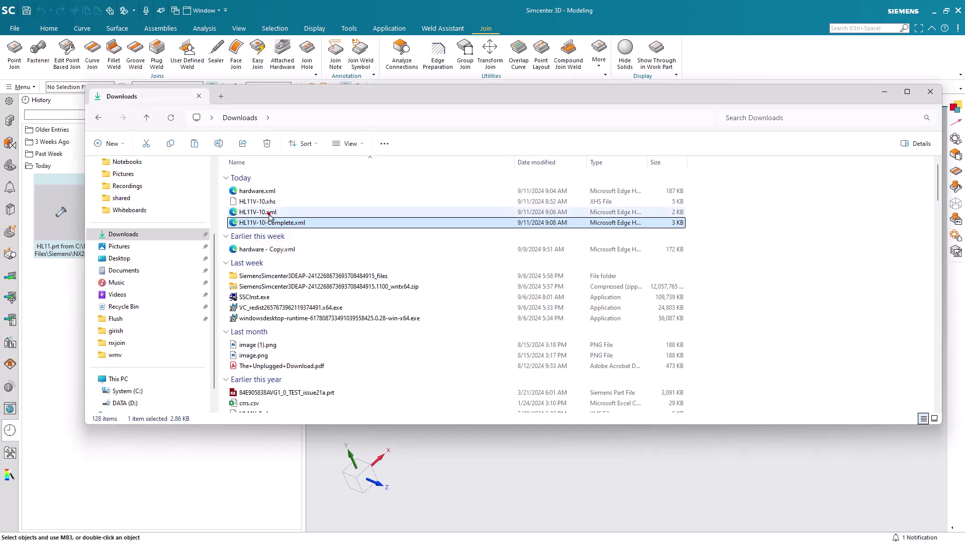
pyautogui.keyDown('ctrl'); pyautogui.click(273, 213); pyautogui.keyUp('ctrl')
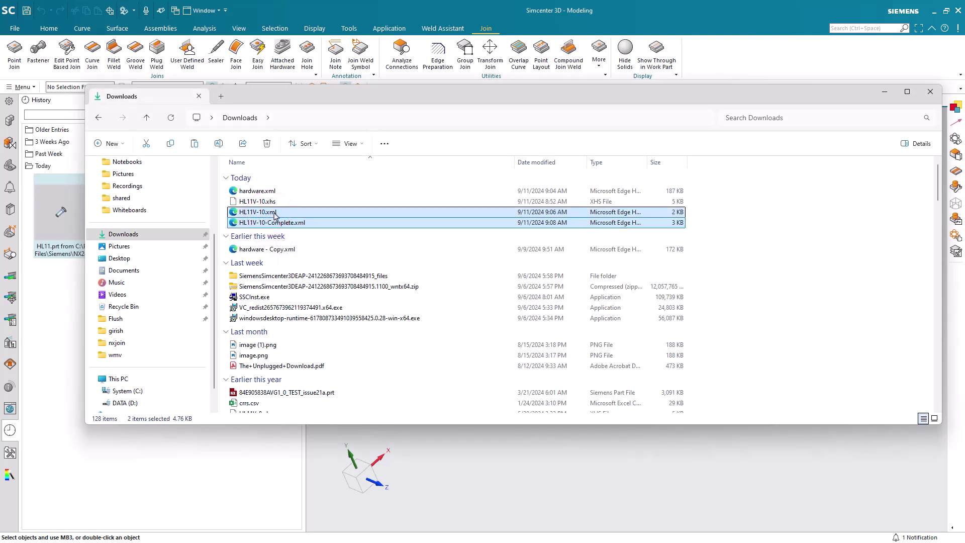
pyautogui.rightClick(277, 217)
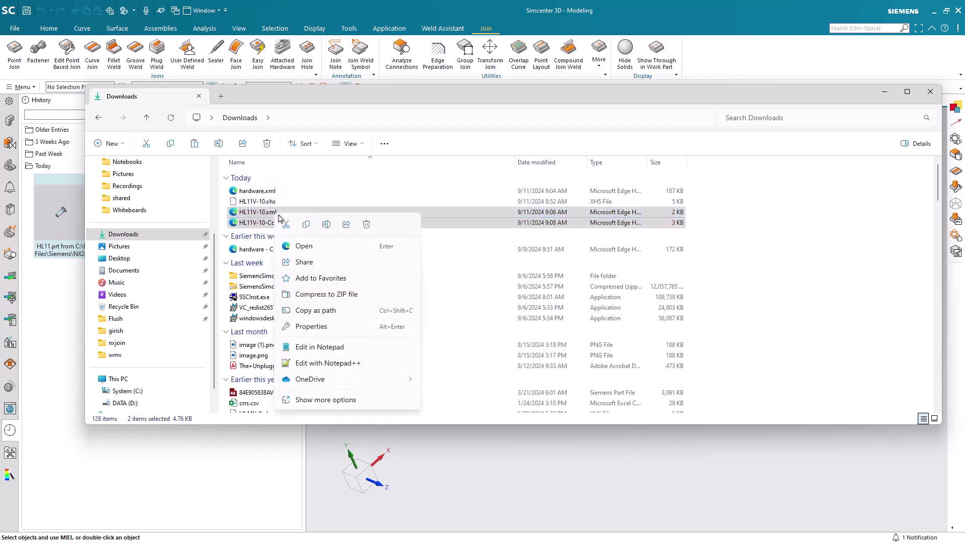
pyautogui.click(306, 224)
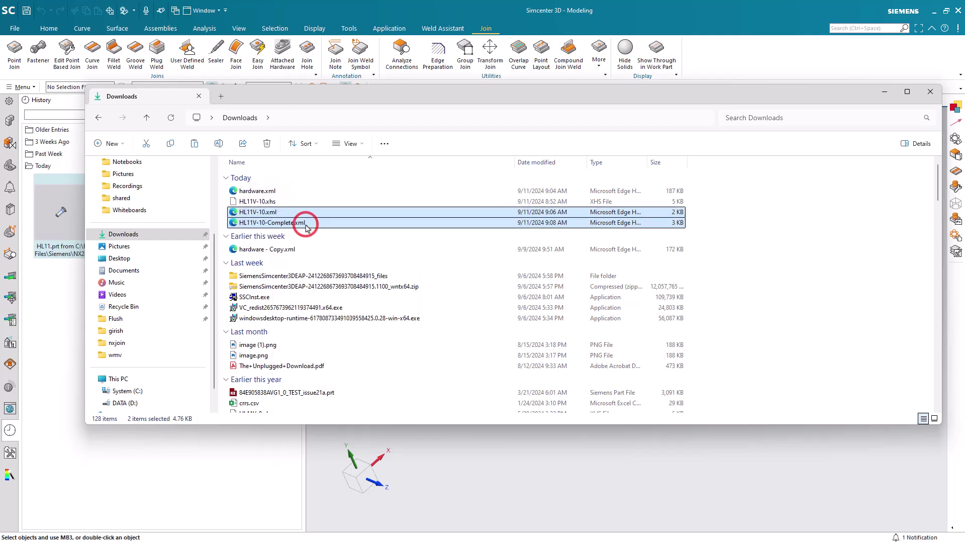
pyautogui.click(98, 118)
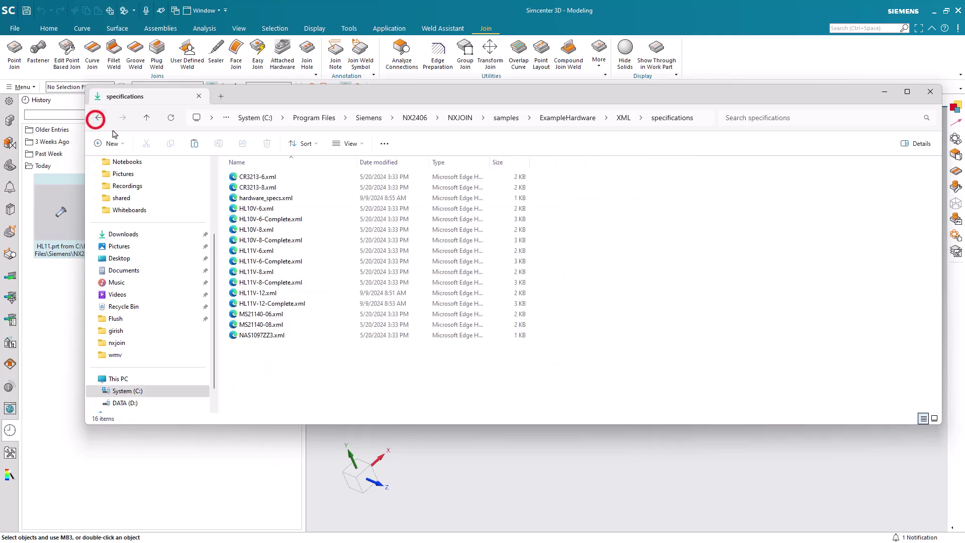
pyautogui.rightClick(564, 261)
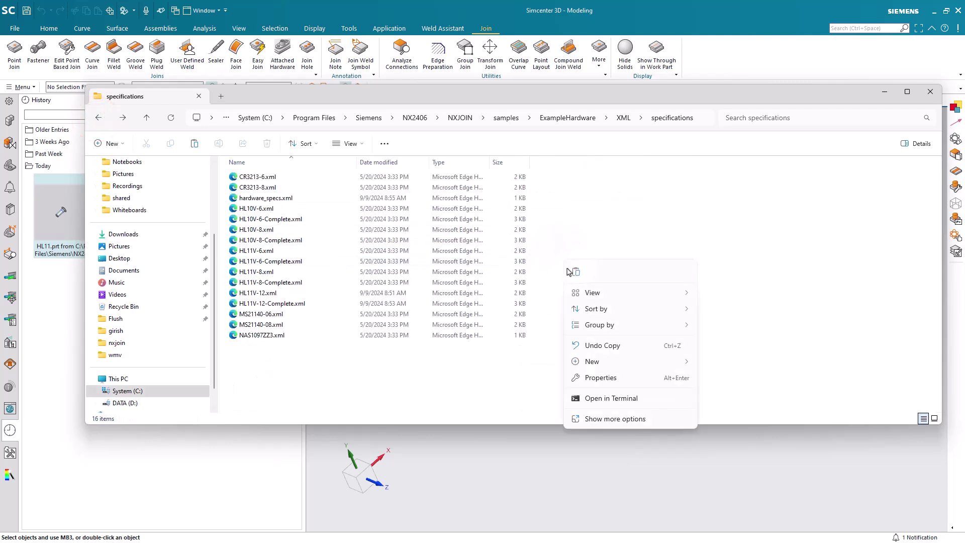
pyautogui.click(569, 272)
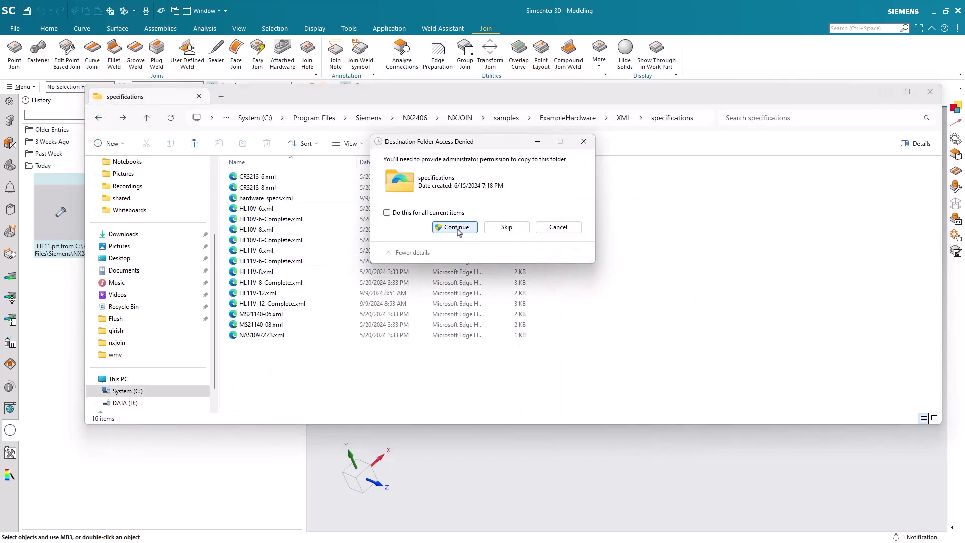
pyautogui.click(456, 228)
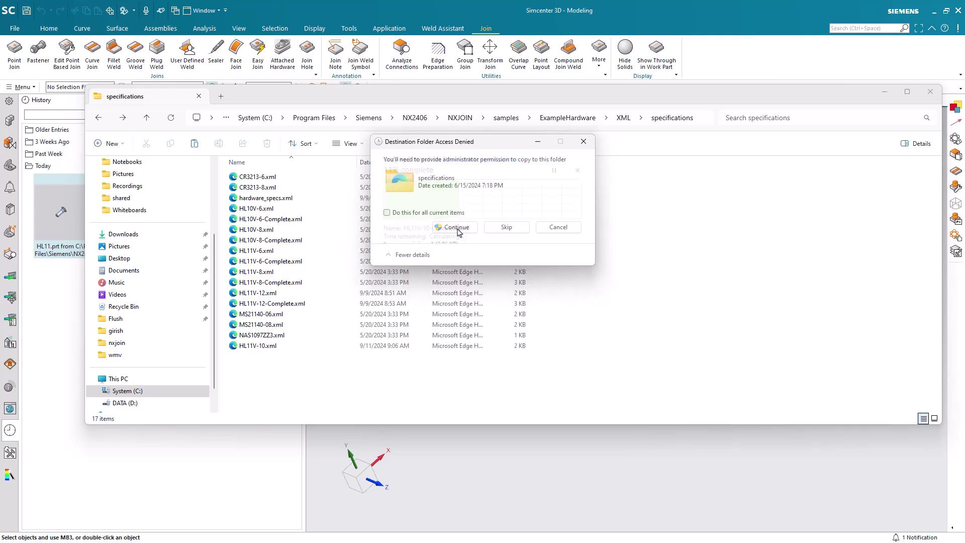
pyautogui.click(458, 228)
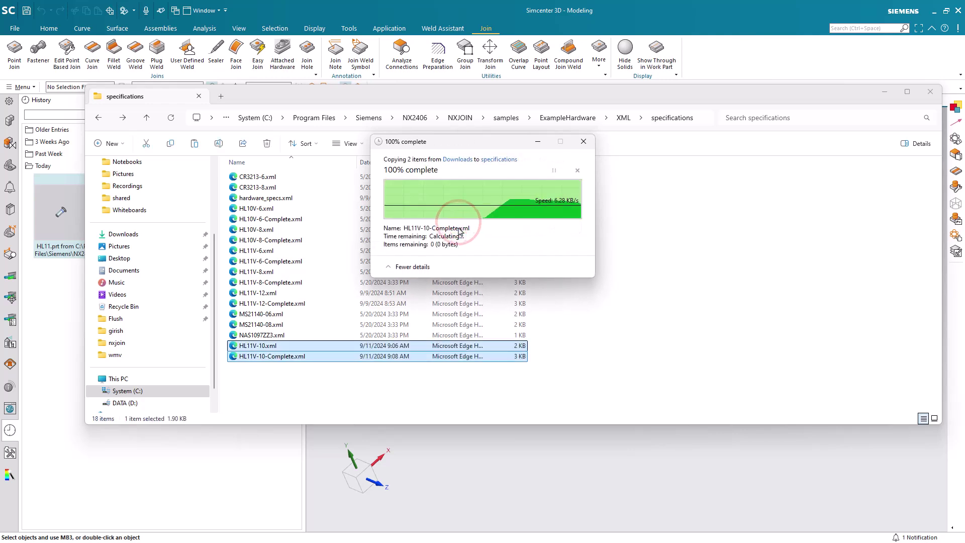
pyautogui.click(624, 344)
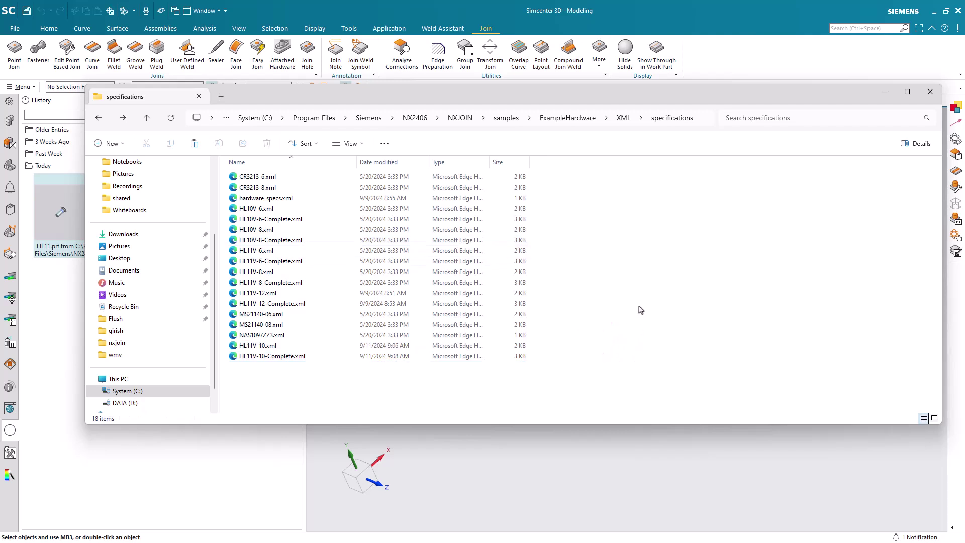
# - Exit Simcenter 3D without saving model1.prt, restart it and create a new model part
pyautogui.click(958, 10)
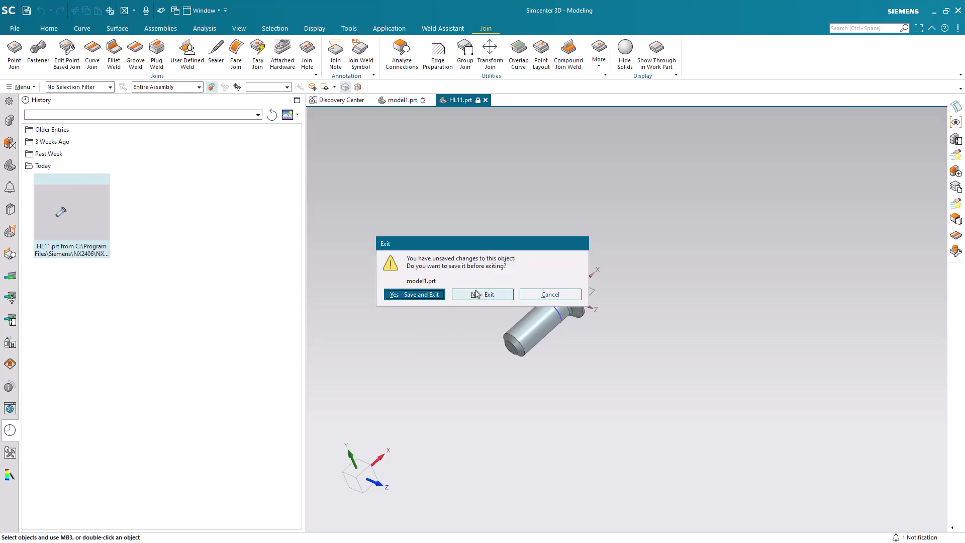
pyautogui.click(476, 295)
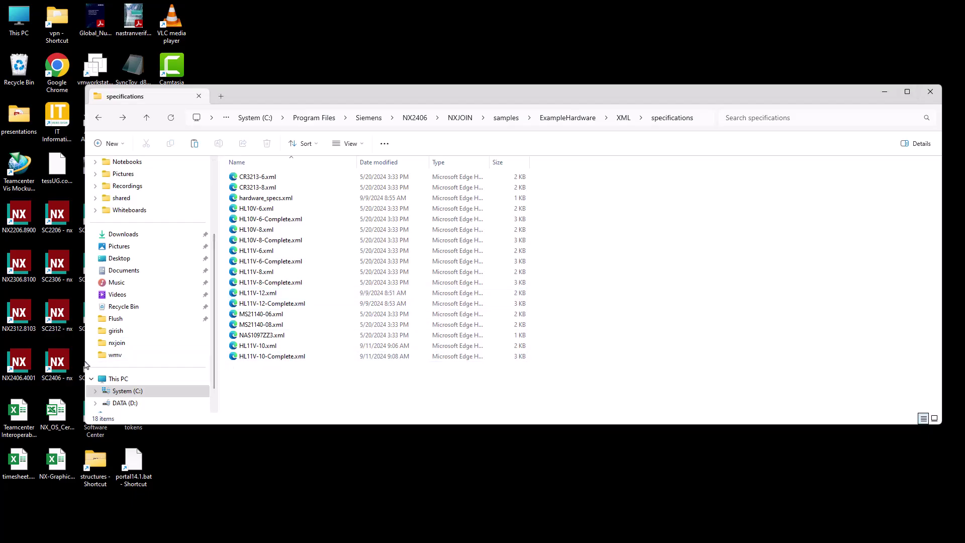
pyautogui.click(87, 366)
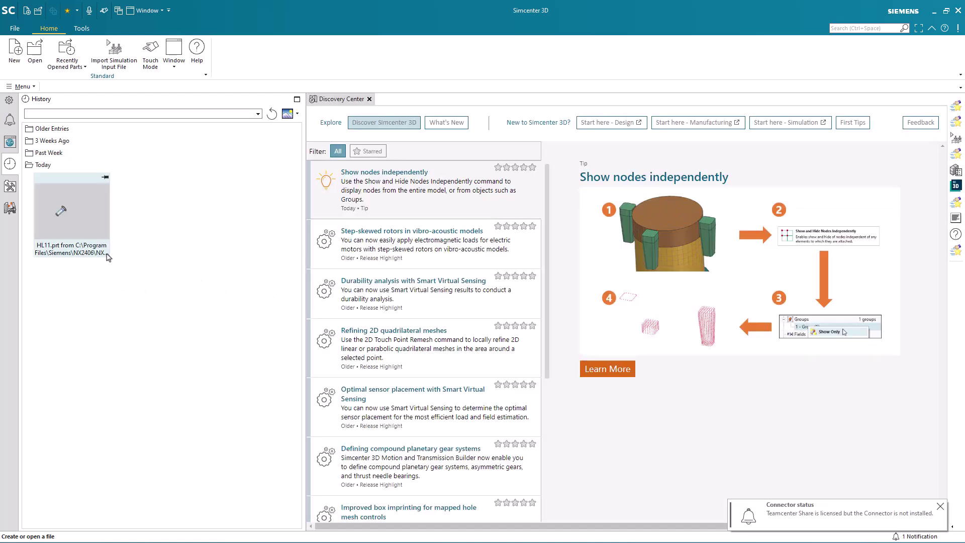
pyautogui.click(15, 50)
pyautogui.click(649, 457)
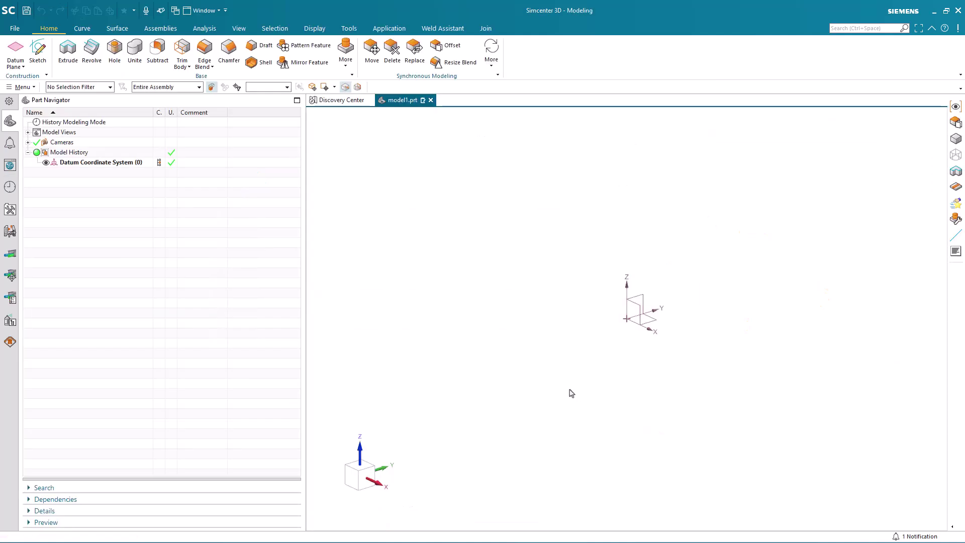
# - Start a Fastener join, open the pin hardware selection for its specification and enlarge the dialog to show all columns
pyautogui.click(485, 28)
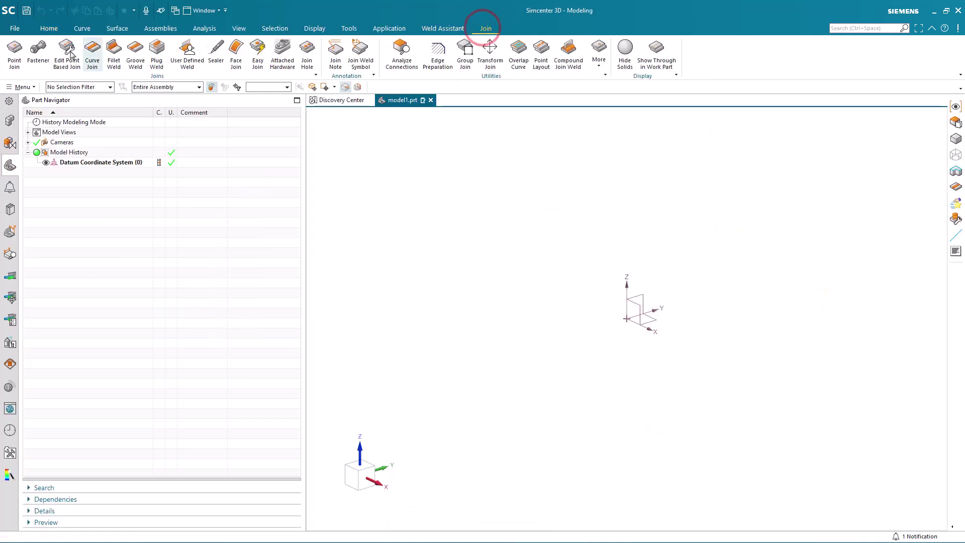
pyautogui.click(38, 52)
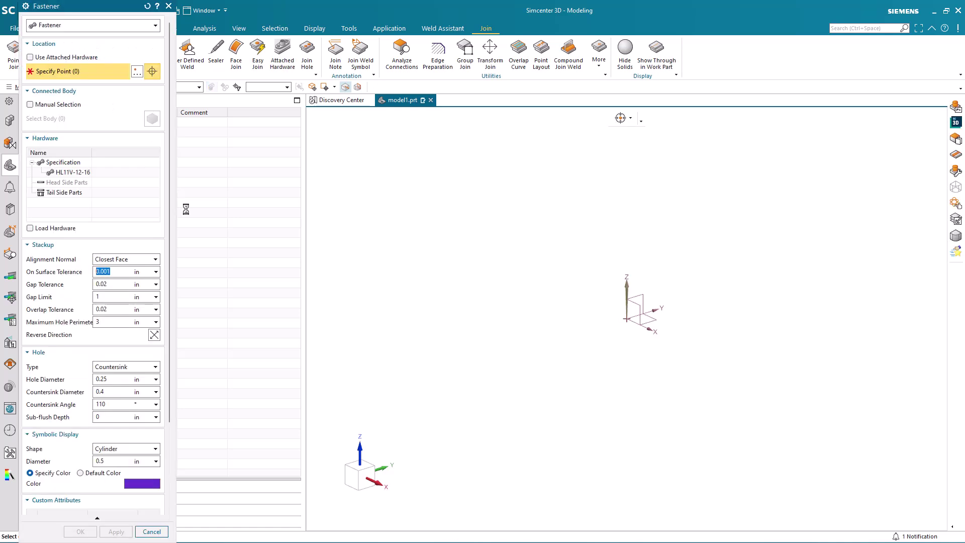
pyautogui.rightClick(77, 173)
pyautogui.click(95, 179)
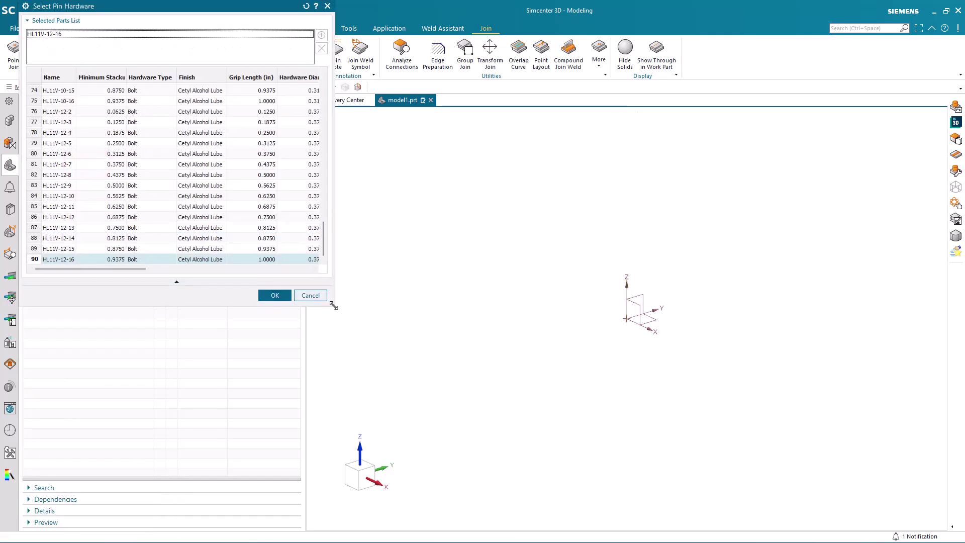
pyautogui.moveTo(334, 301); pyautogui.dragTo(756, 495)
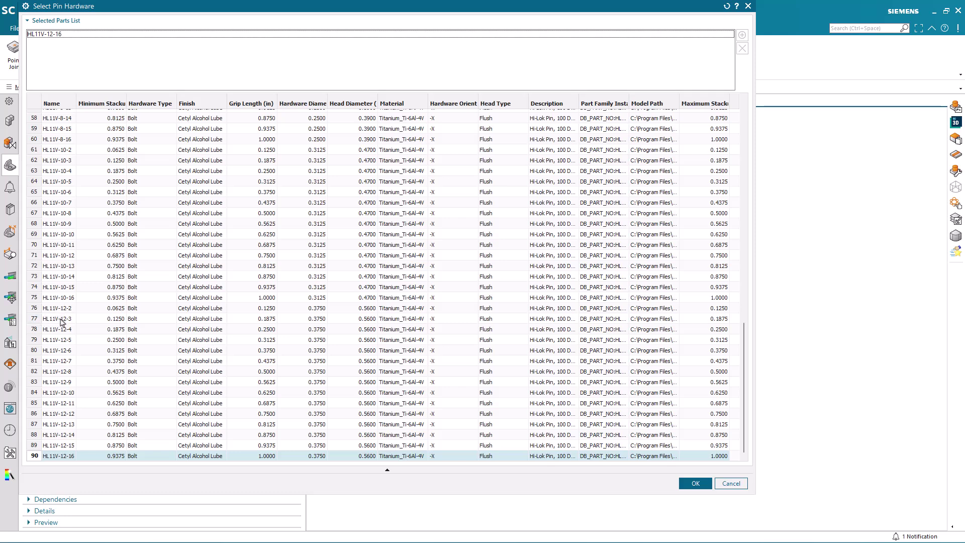
# - Check the HL11V-10 bolts in the pin hardware list and choose HL11V-10-4 as the fastener's specification
pyautogui.moveTo(70, 301); pyautogui.dragTo(73, 126)
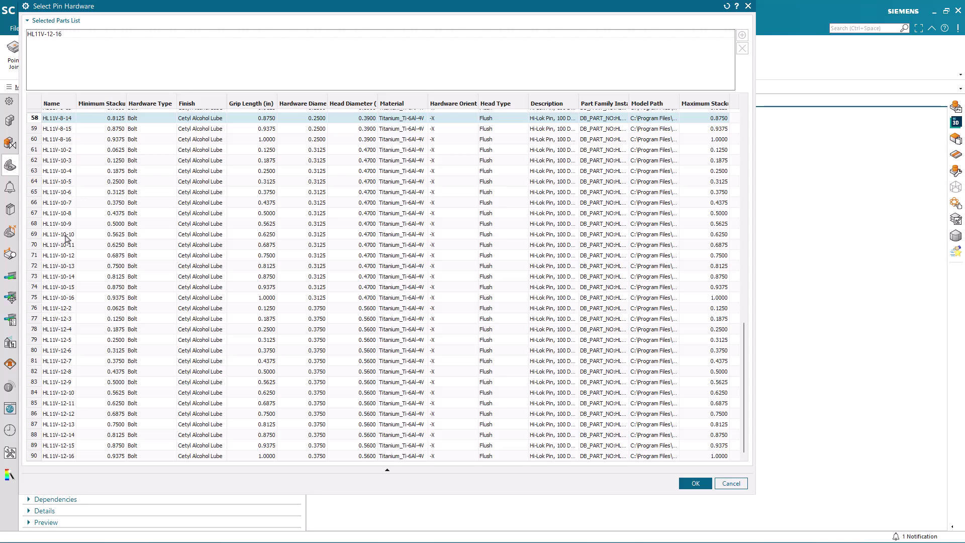
pyautogui.click(67, 150)
pyautogui.click(60, 297)
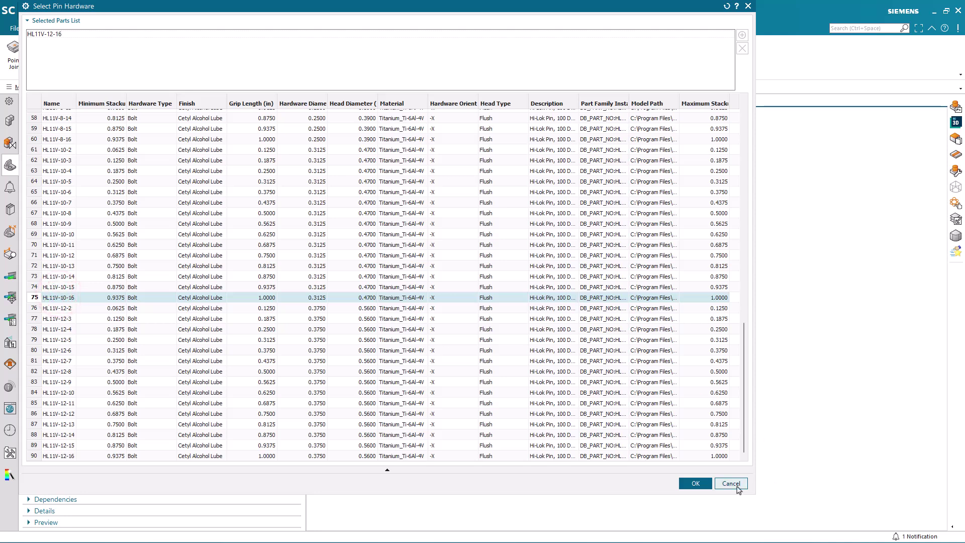
pyautogui.click(62, 171)
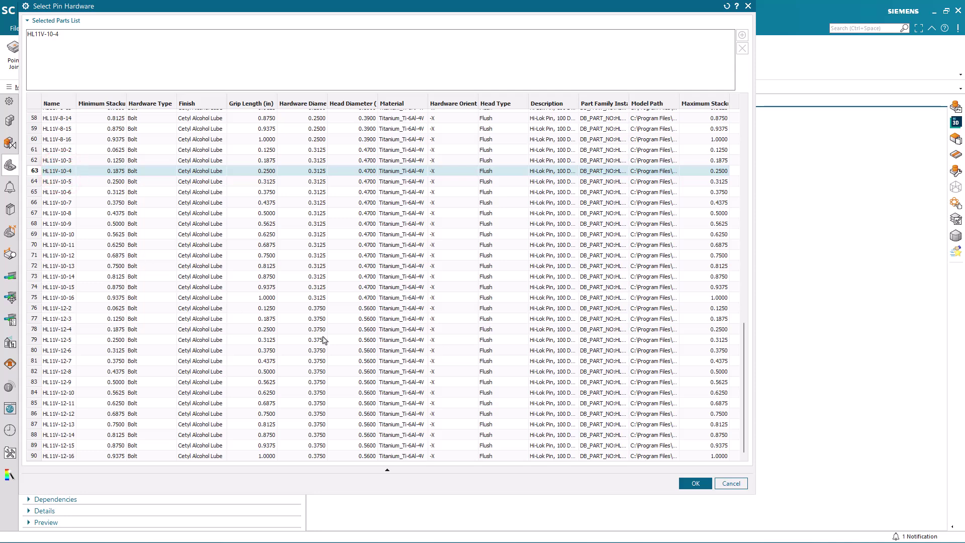
pyautogui.click(683, 481)
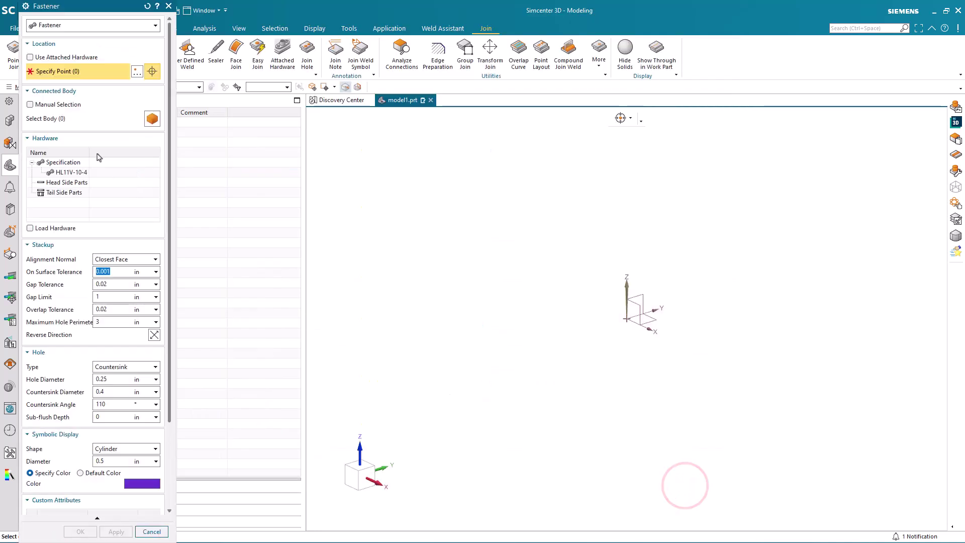